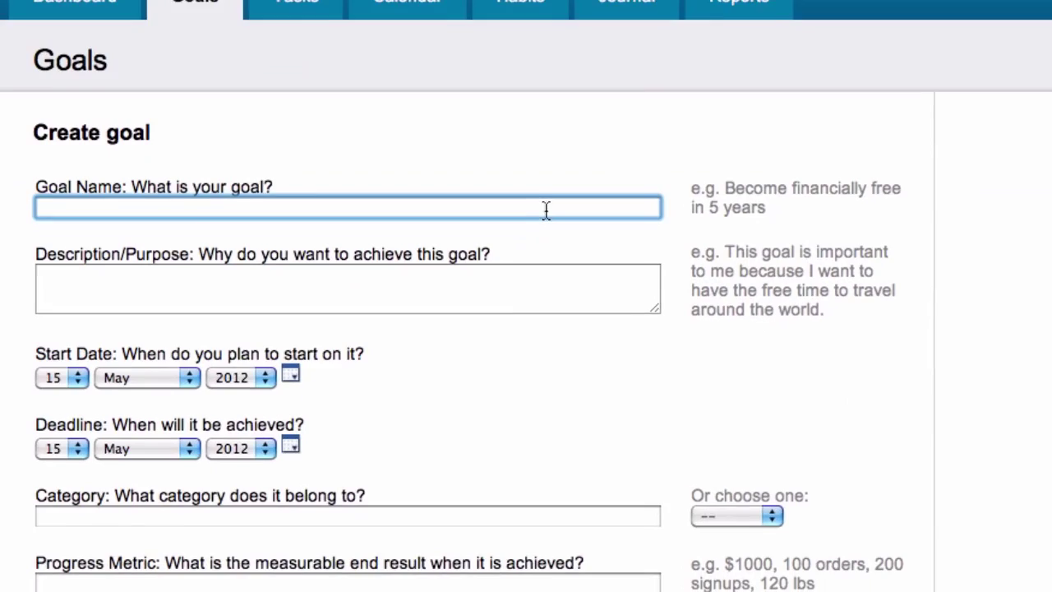
# - Name the new goal "Start my own business" and describe its purpose as "earn more money", "have more free time" and "do what I love" on separate lines
pyautogui.write('Start my own business')
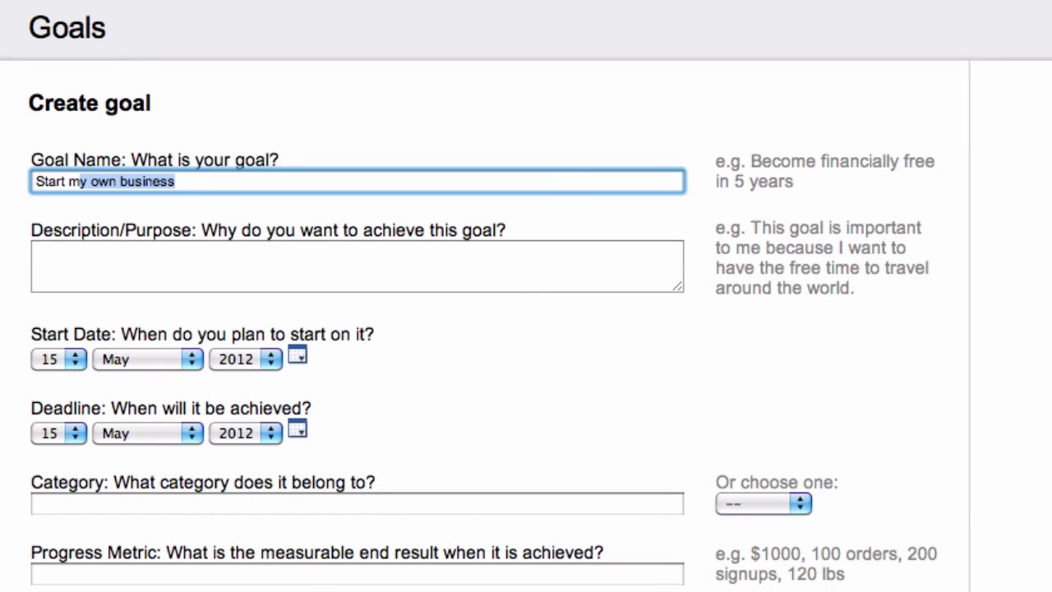
pyautogui.press('Tab')
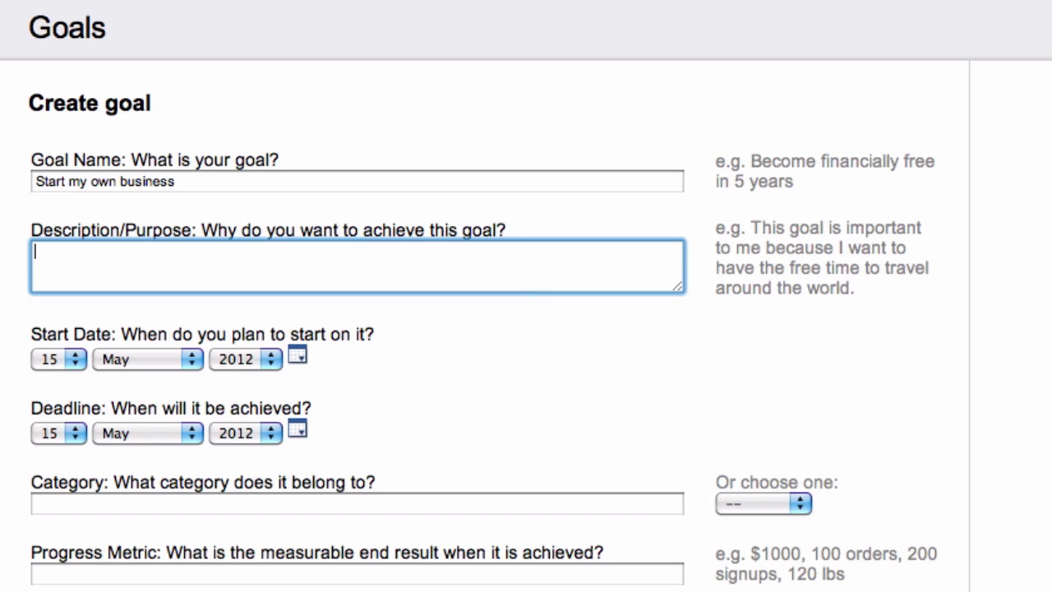
pyautogui.write('earn more money')
pyautogui.press('Return')
pyautogui.write('have more free time')
pyautogui.press('Return')
pyautogui.write('do what I love')
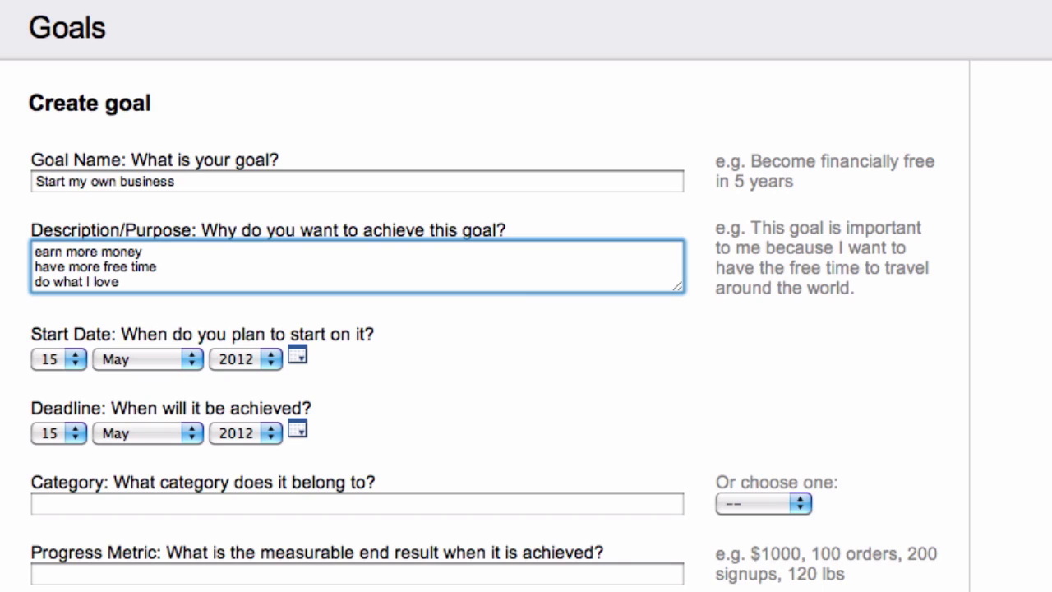
pyautogui.click(543, 182)
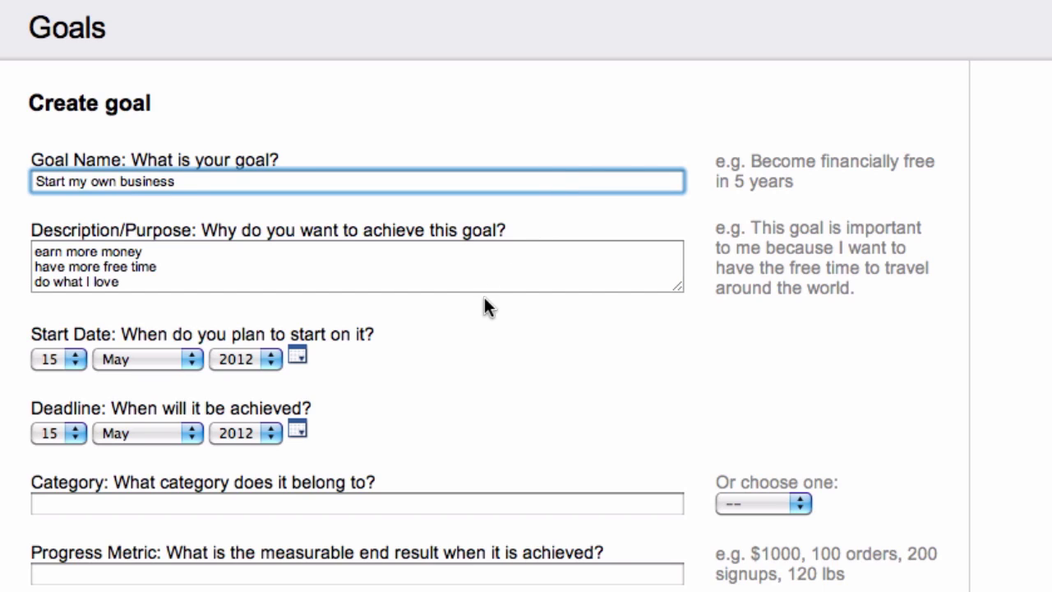
pyautogui.click(512, 285)
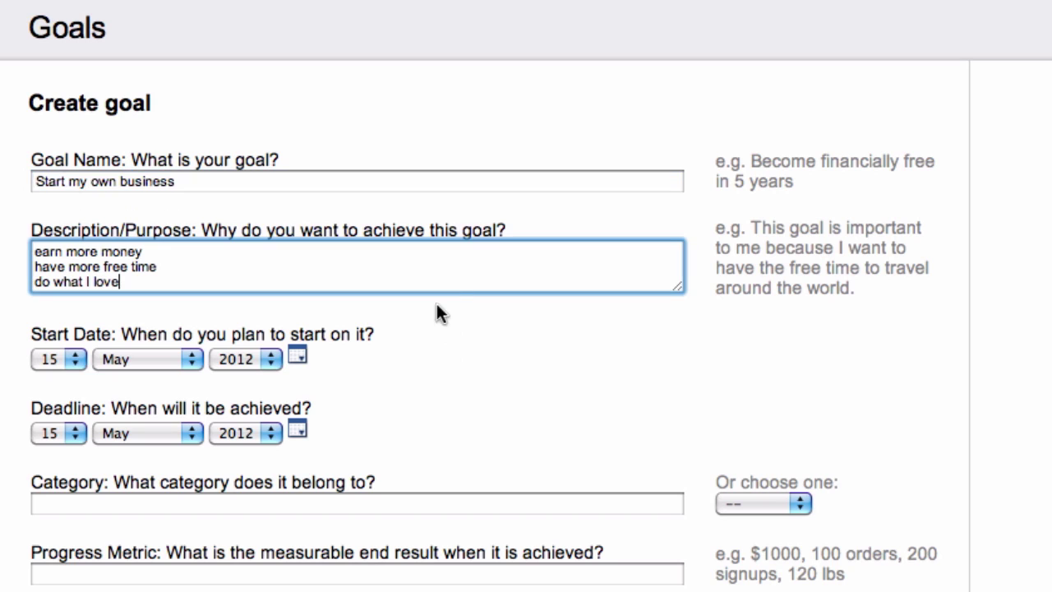
pyautogui.click(409, 350)
# - Set the goal's start date to 19 May 2012 and its deadline to 30 June 2012
pyautogui.scroll(-2, 408, 350)
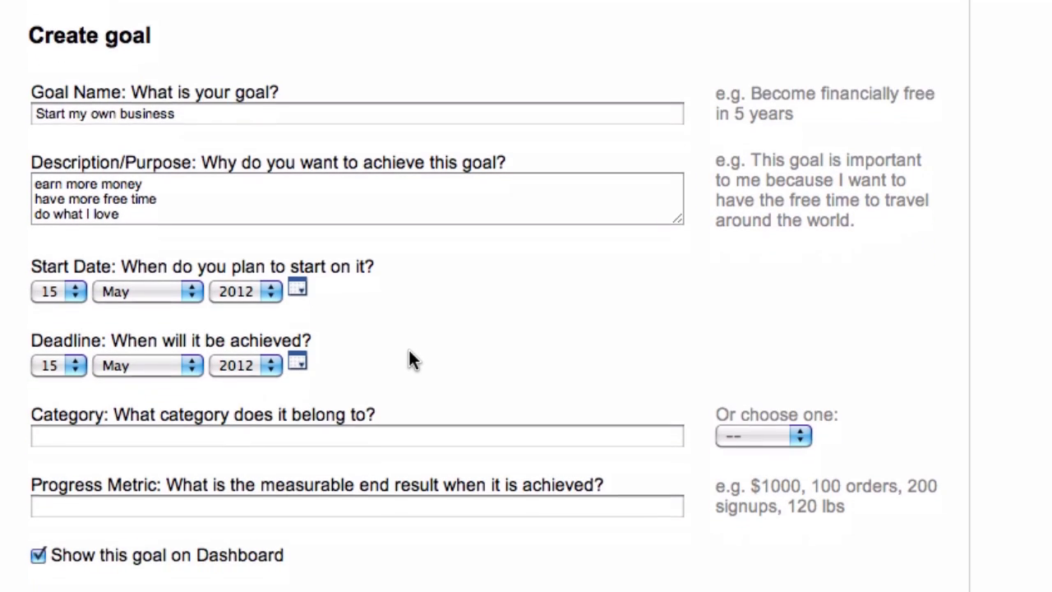
pyautogui.scroll(-1, 409, 351)
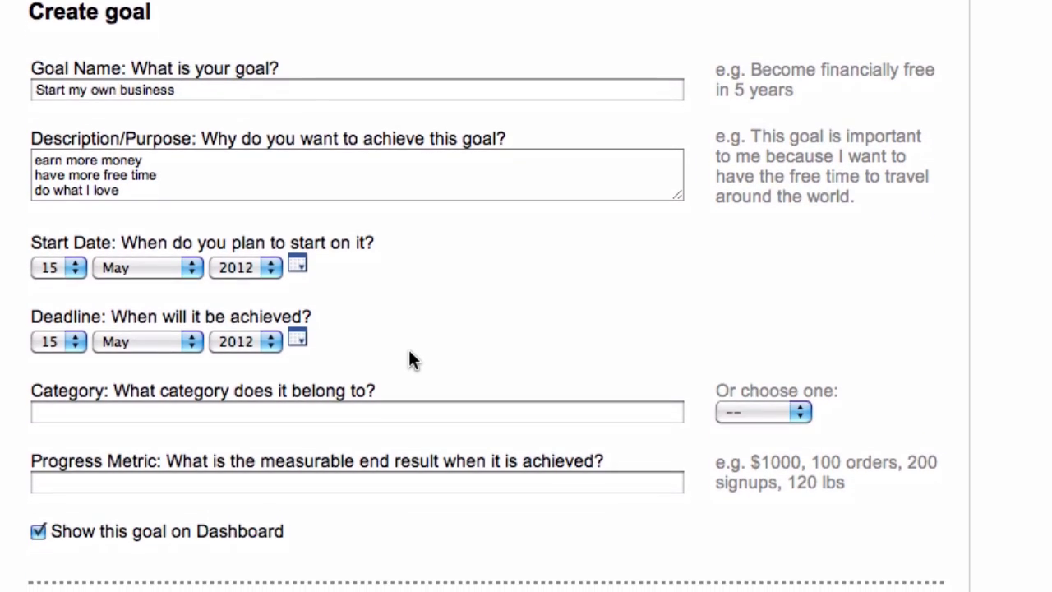
pyautogui.click(297, 267)
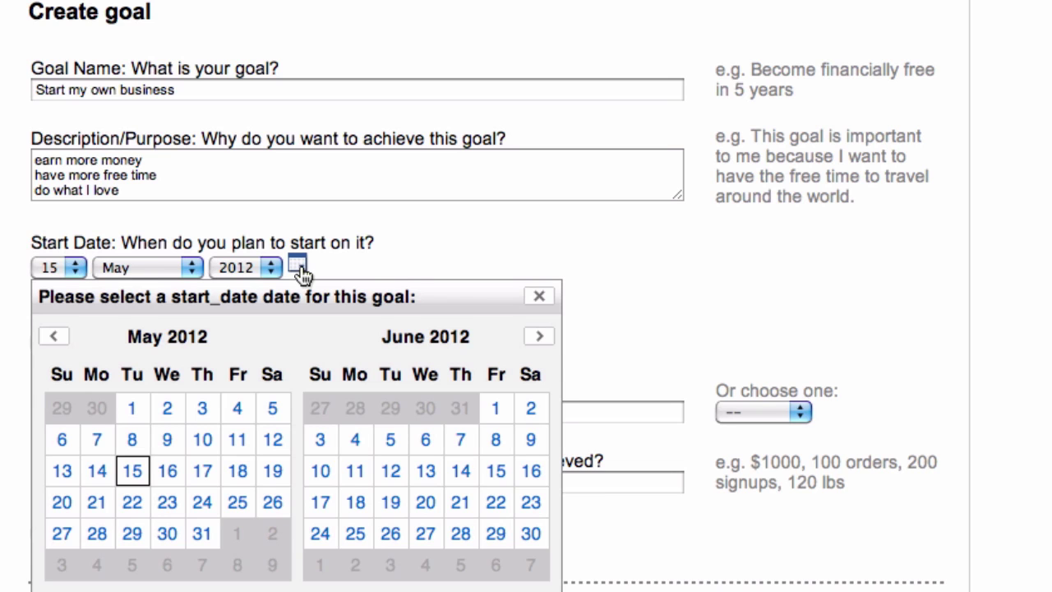
pyautogui.click(272, 470)
pyautogui.click(295, 340)
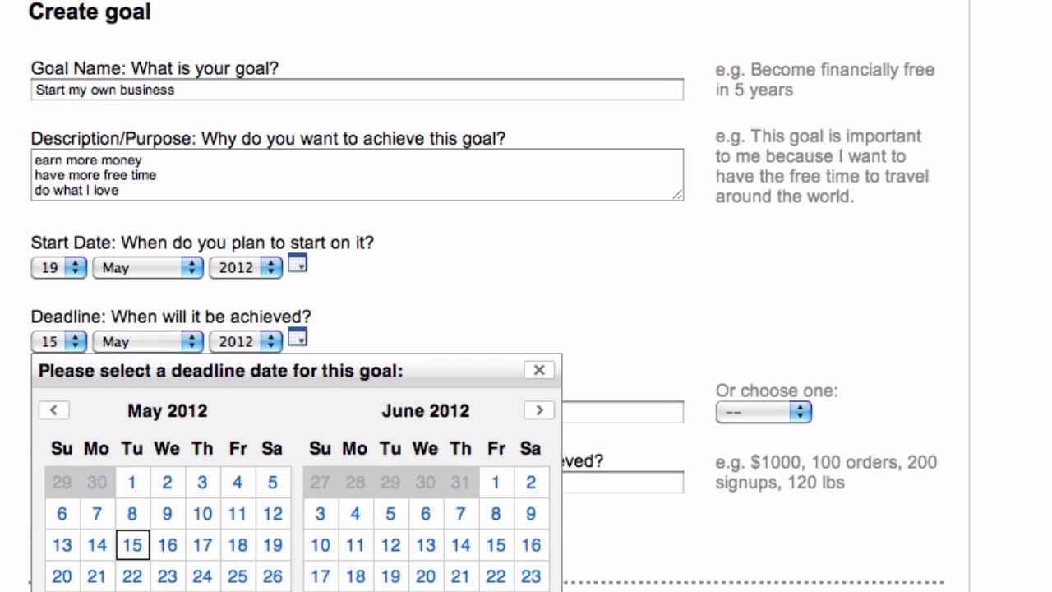
pyautogui.click(530, 591)
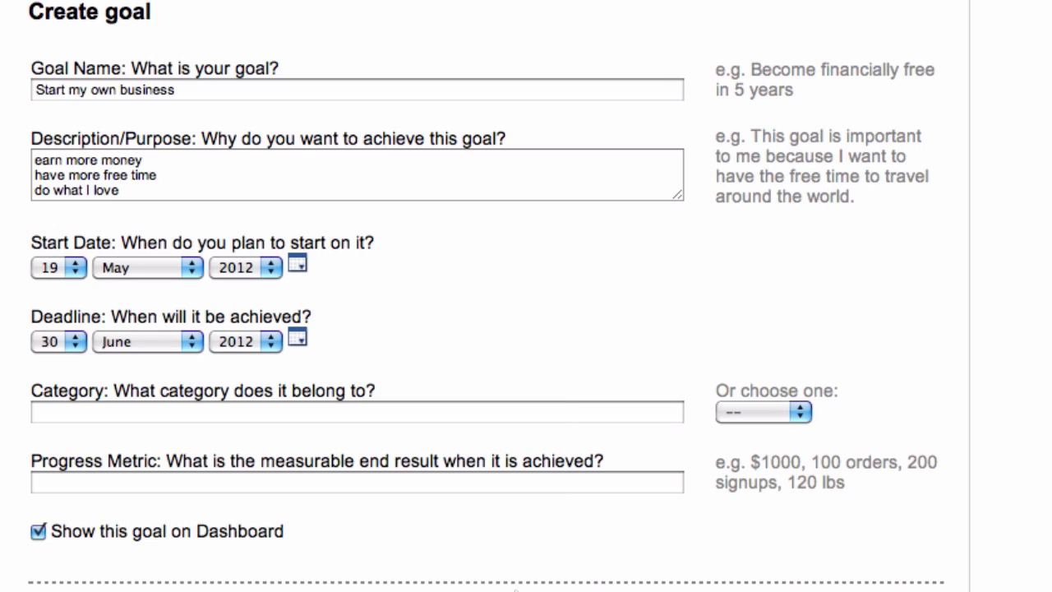
# - Assign the goal to the existing category "work" and place the cursor in the Progress Metric field
pyautogui.click(542, 416)
pyautogui.click(756, 411)
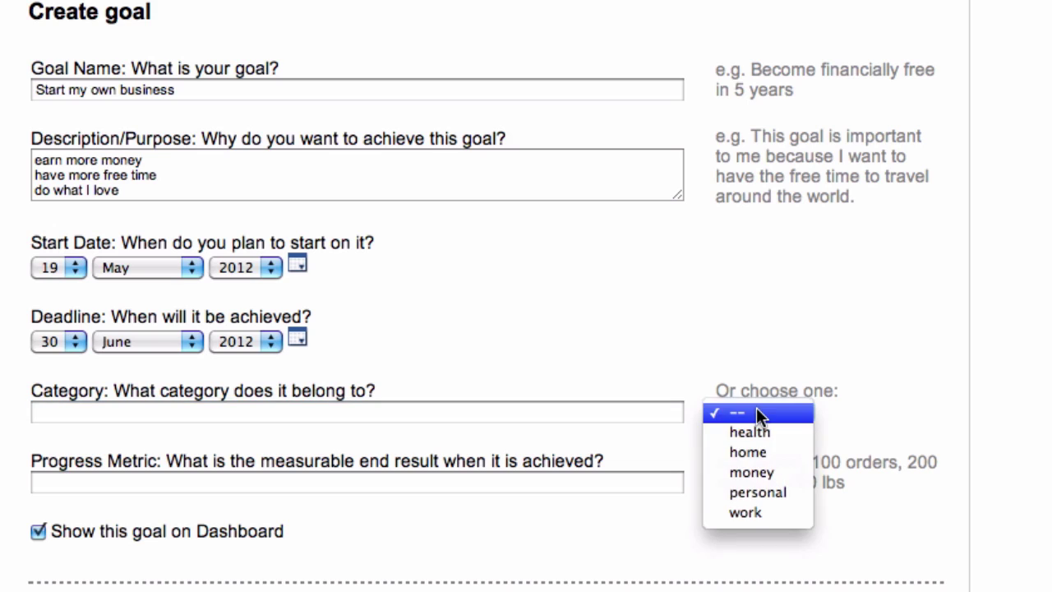
pyautogui.click(761, 511)
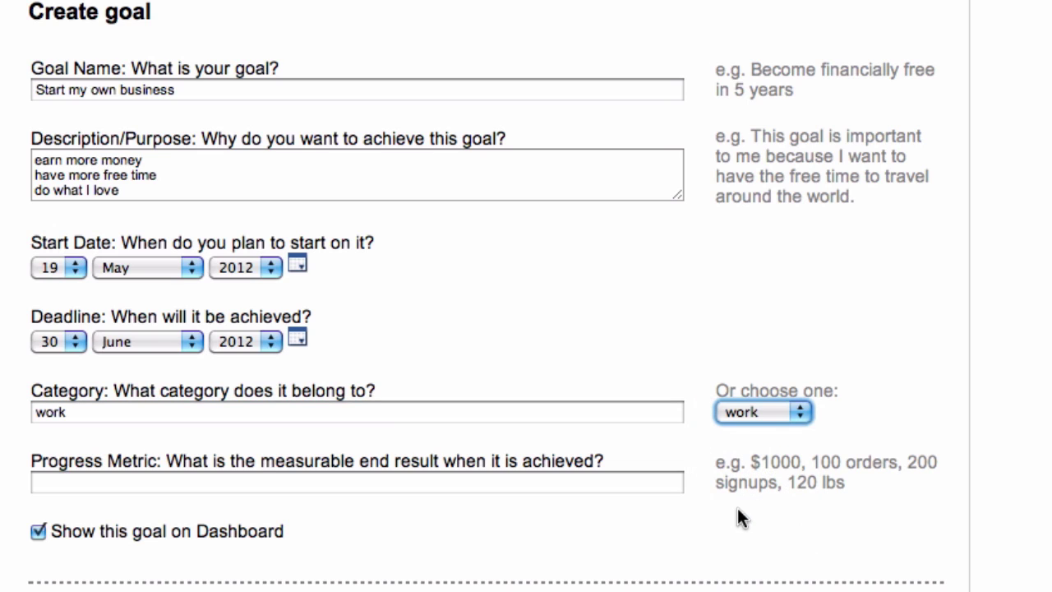
pyautogui.click(590, 481)
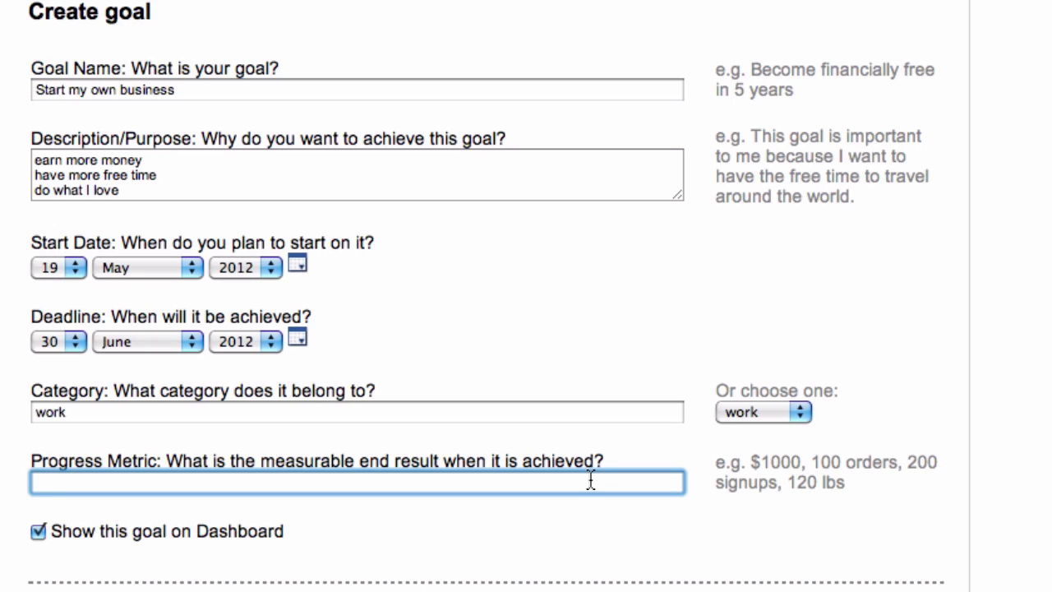
pyautogui.write('Launched my firs')
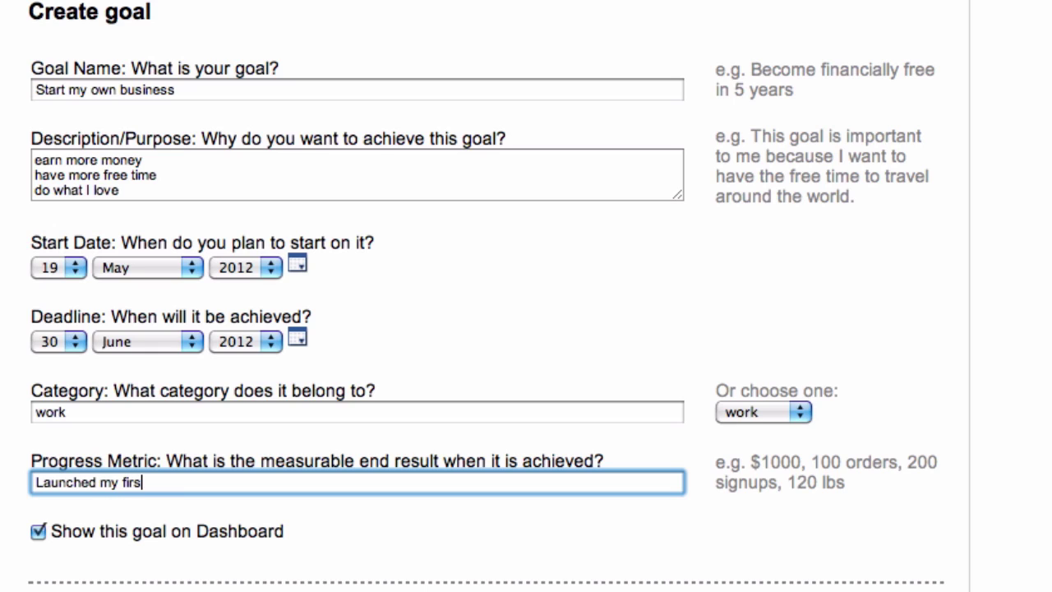
pyautogui.write('t product')
pyautogui.press('BackSpace')
pyautogui.press('BackSpace')
pyautogui.press('BackSpace')
pyautogui.press('BackSpace')
pyautogui.press('BackSpace')
pyautogui.press('BackSpace')
pyautogui.press('BackSpace')
pyautogui.press('BackSpace')
pyautogui.press('BackSpace')
pyautogui.press('BackSpace')
pyautogui.press('BackSpace')
pyautogui.press('BackSpace')
pyautogui.press('BackSpace')
pyautogui.press('BackSpace')
pyautogui.press('BackSpace')
pyautogui.press('BackSpace')
pyautogui.press('BackSpace')
pyautogui.press('BackSpace')
pyautogui.press('BackSpace')
pyautogui.press('BackSpace')
# - Set the progress metric to "$5000 sales for first month" and create the goal
pyautogui.write('$500')
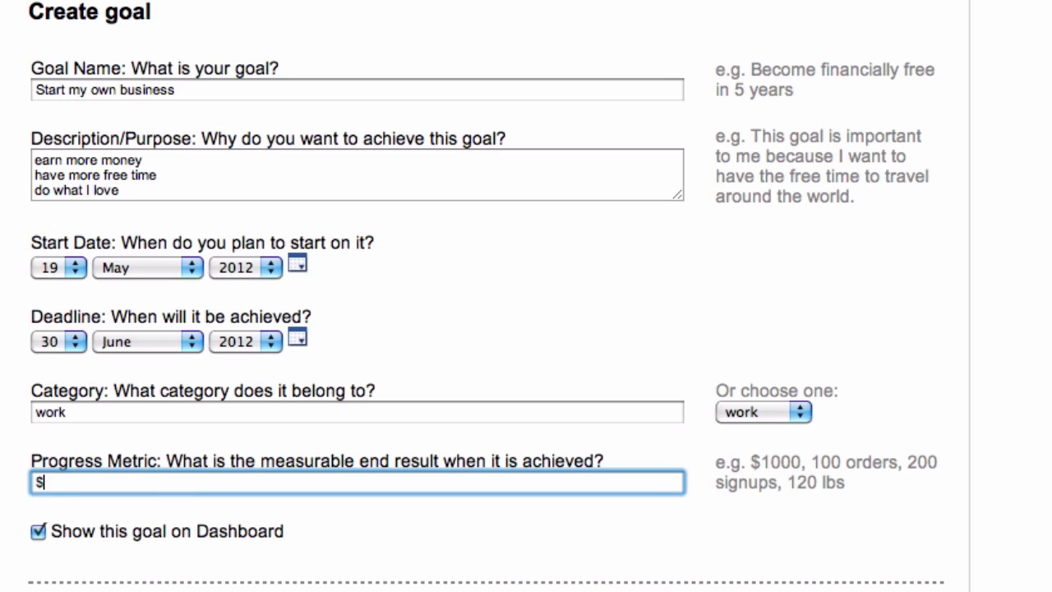
pyautogui.press('Down')
pyautogui.press('Down')
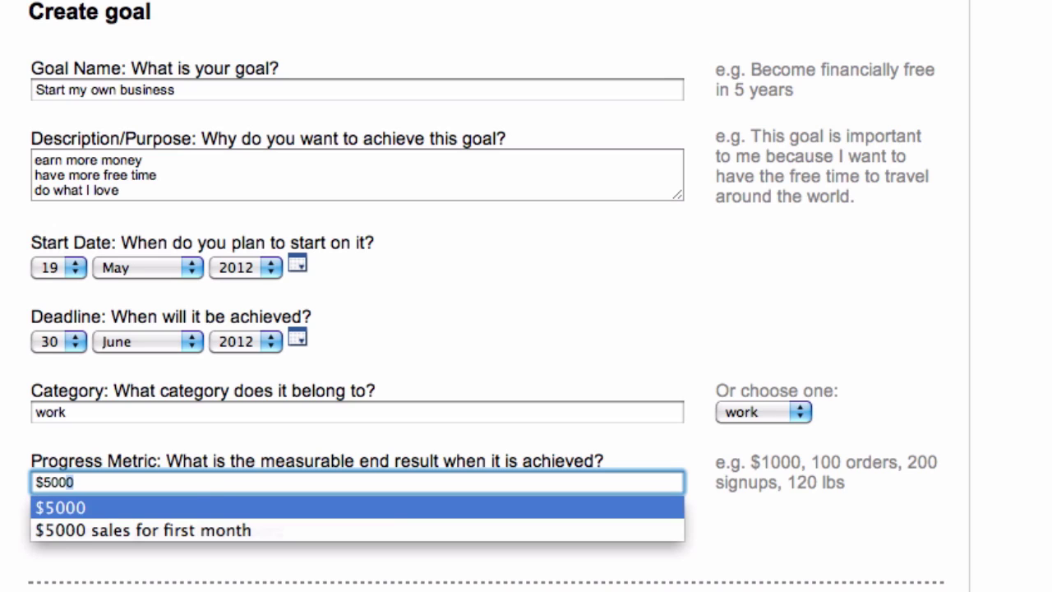
pyautogui.press('Return')
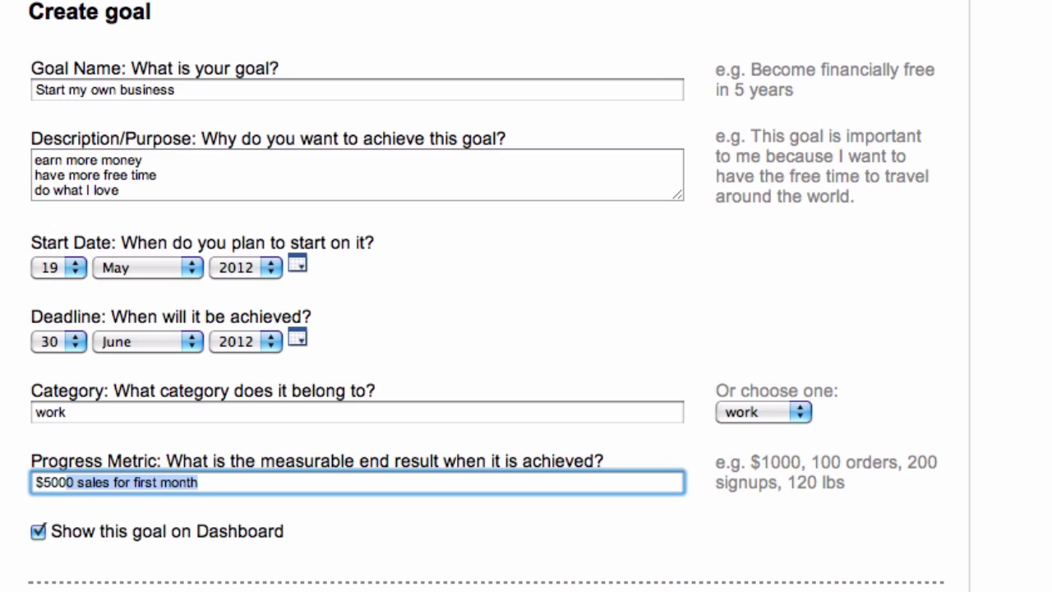
pyautogui.click(576, 527)
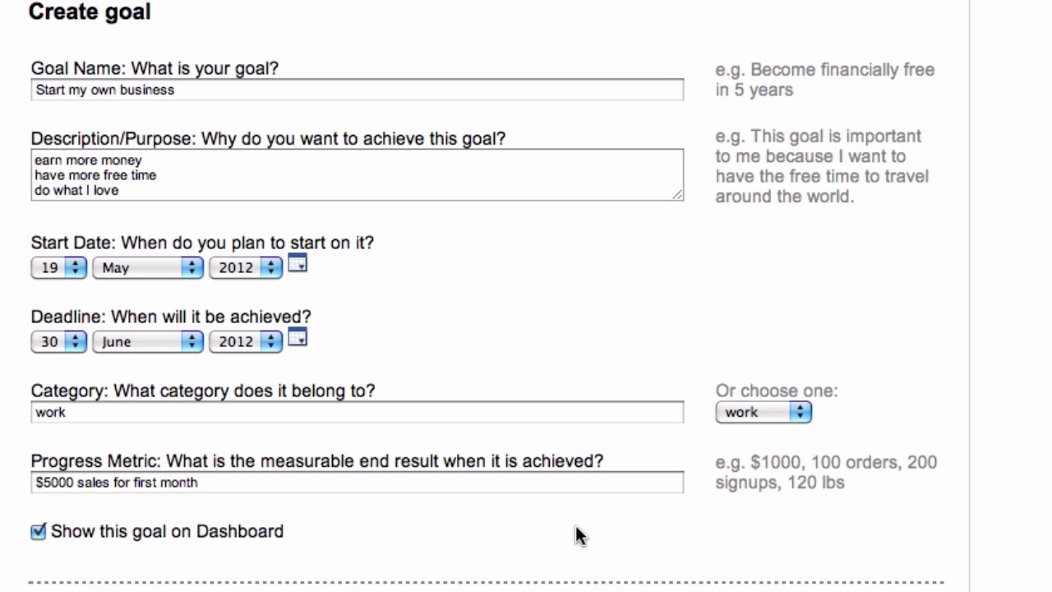
pyautogui.click(568, 487)
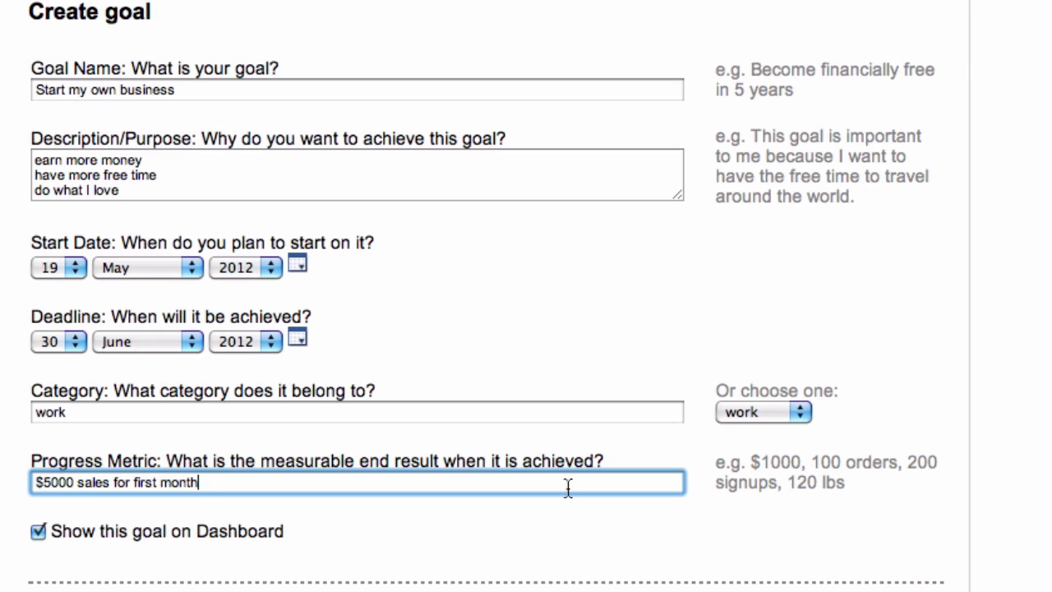
pyautogui.scroll(-3, 567, 487)
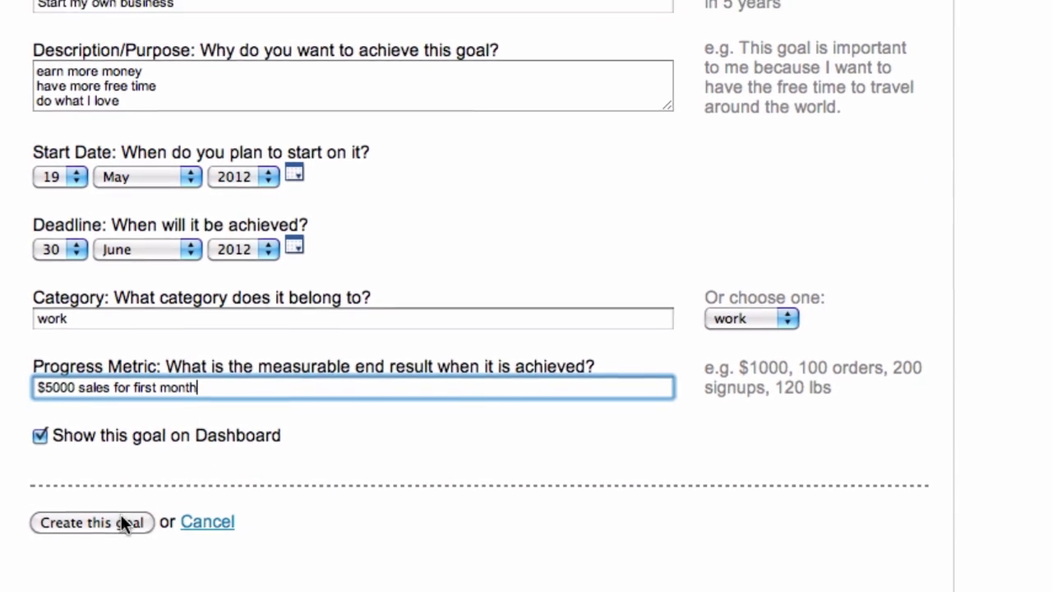
pyautogui.click(124, 551)
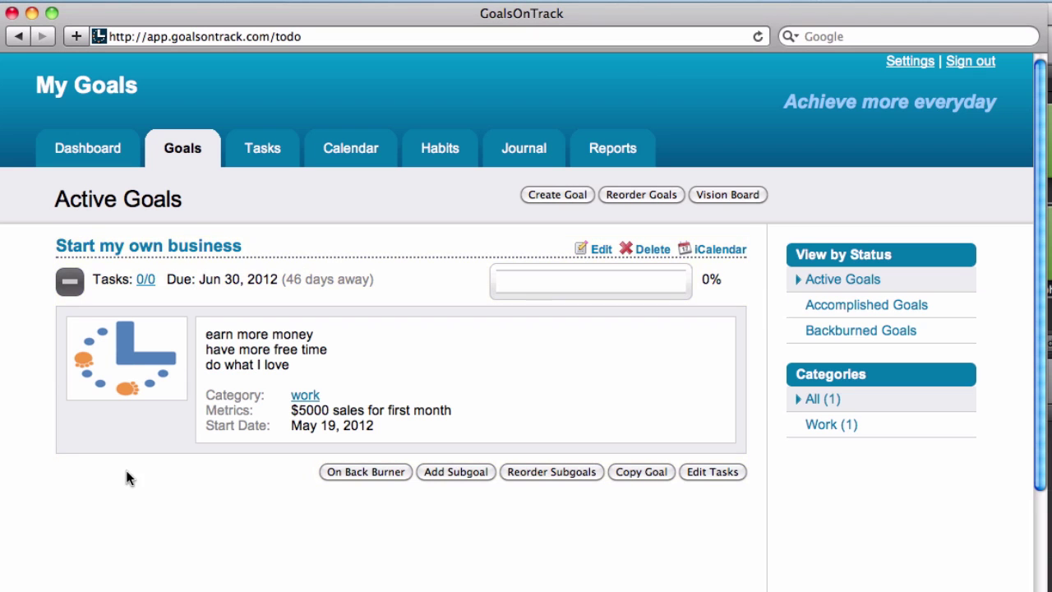
# - Change the goal's picture to the man with outstretched arms against the blue sky and save it
pyautogui.click(130, 375)
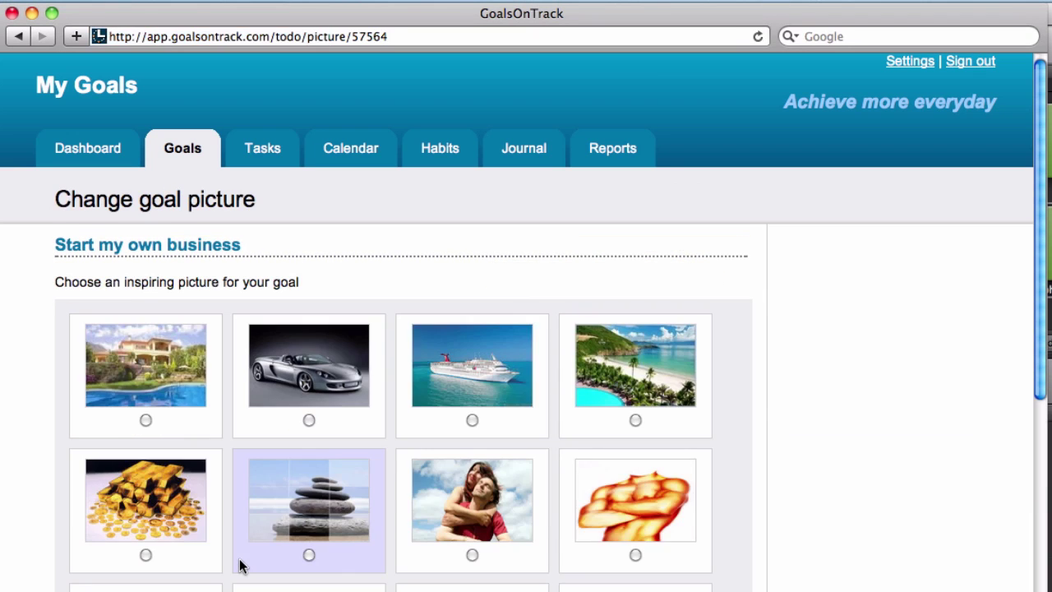
pyautogui.scroll(-4, 265, 554)
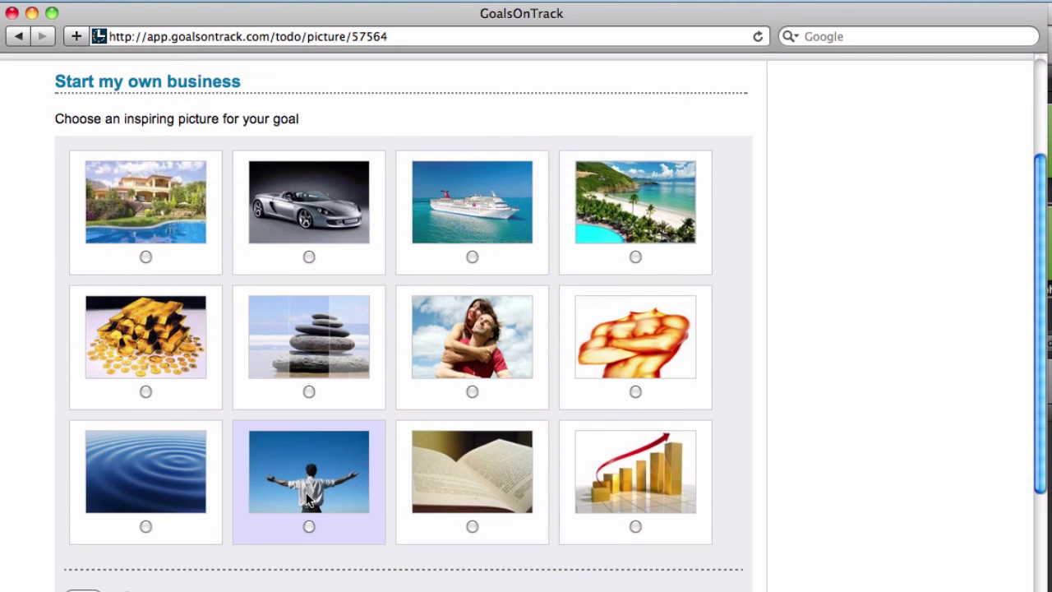
pyautogui.click(308, 497)
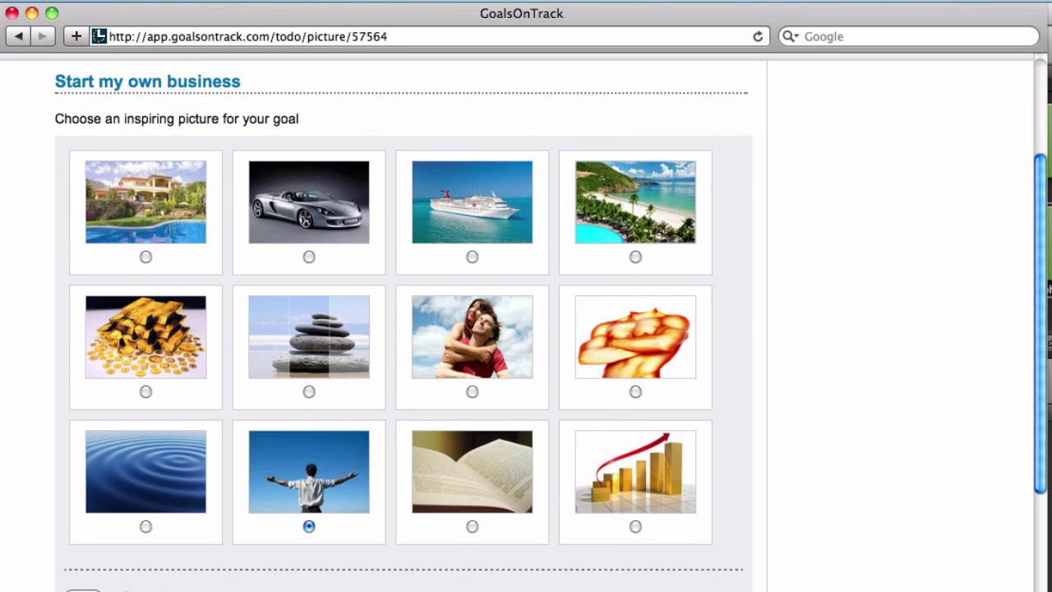
pyautogui.scroll(-3, 402, 320)
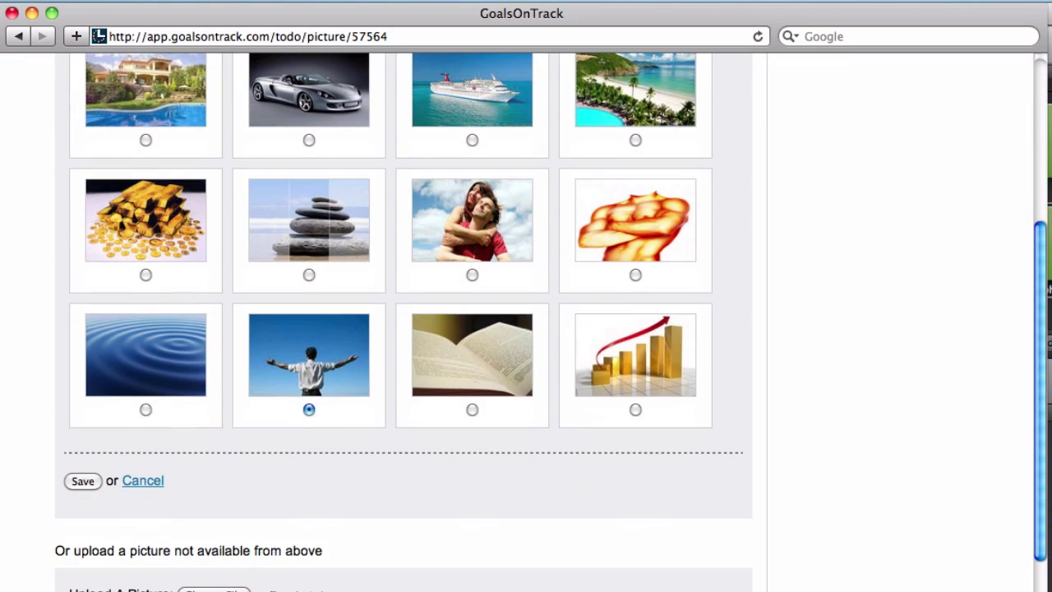
pyautogui.click(85, 481)
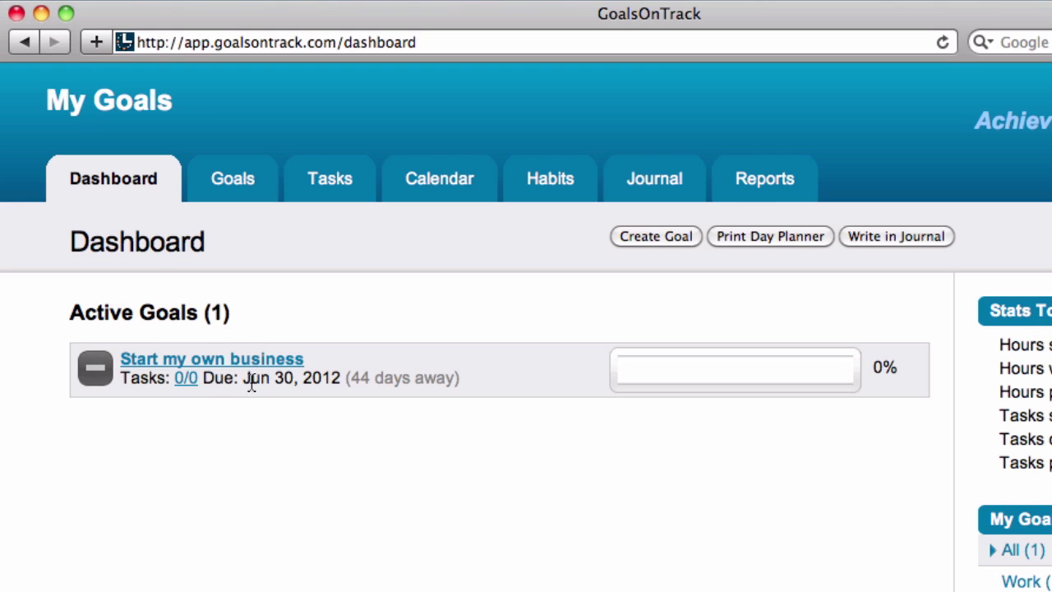
# - Add a task named "Brainstorm for ideas" to the "Start my own business" goal
pyautogui.click(185, 382)
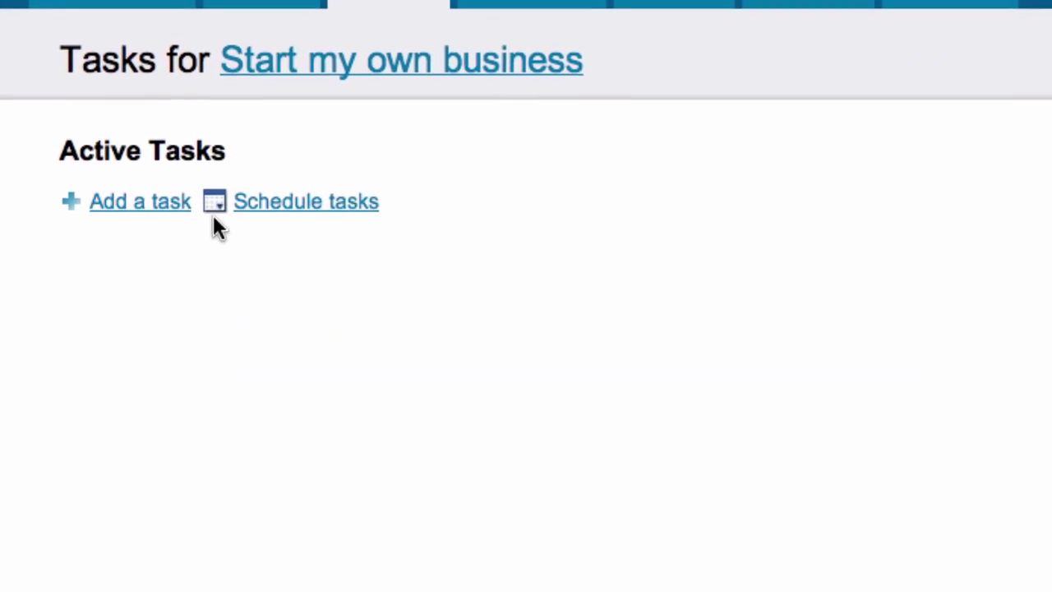
pyautogui.click(161, 189)
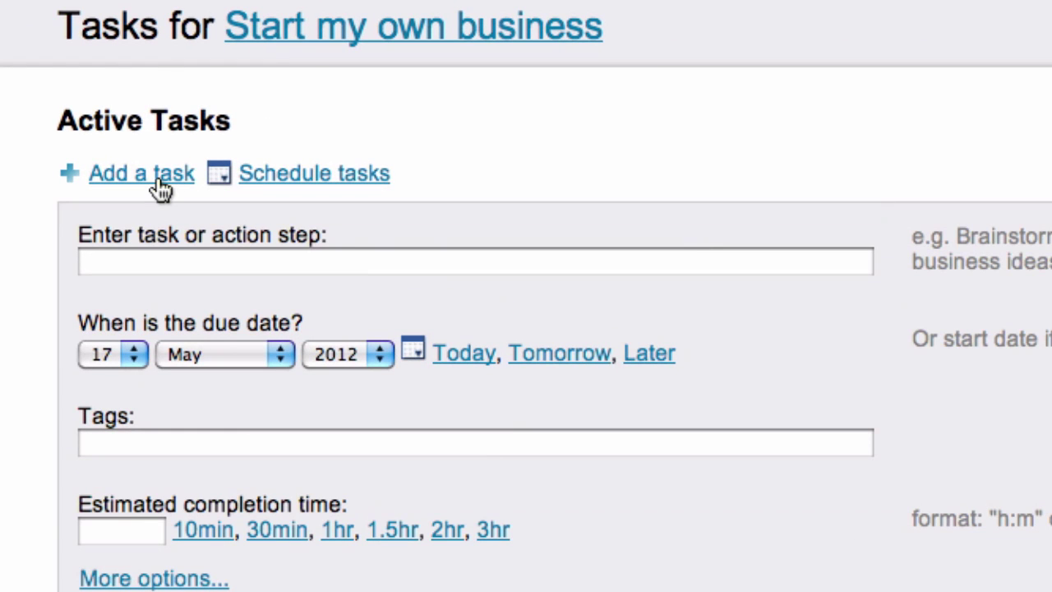
pyautogui.click(207, 260)
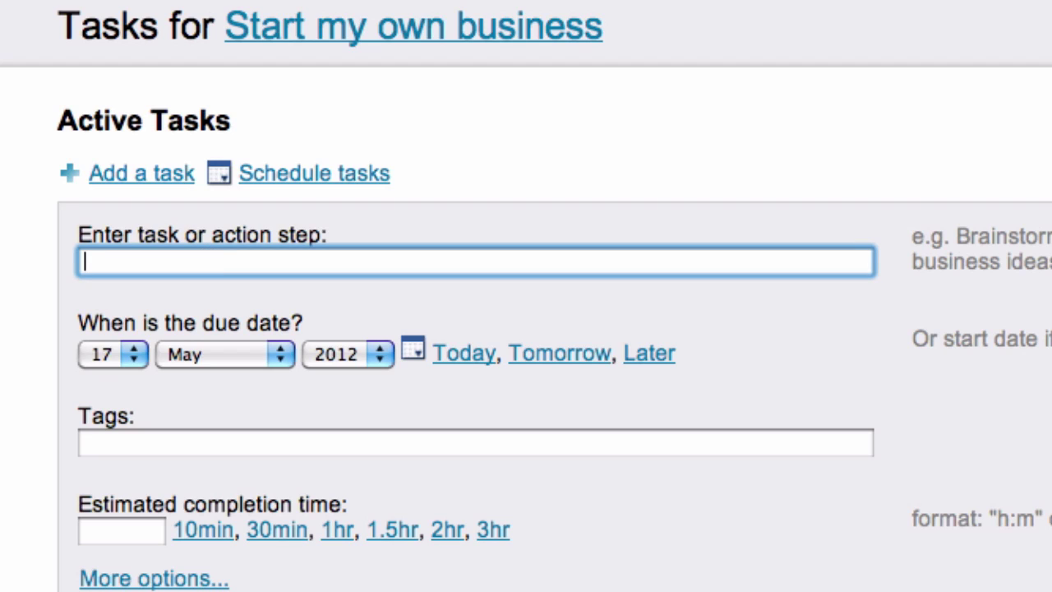
pyautogui.write('Brainstore')
pyautogui.press('BackSpace')
pyautogui.write('m for ideas')
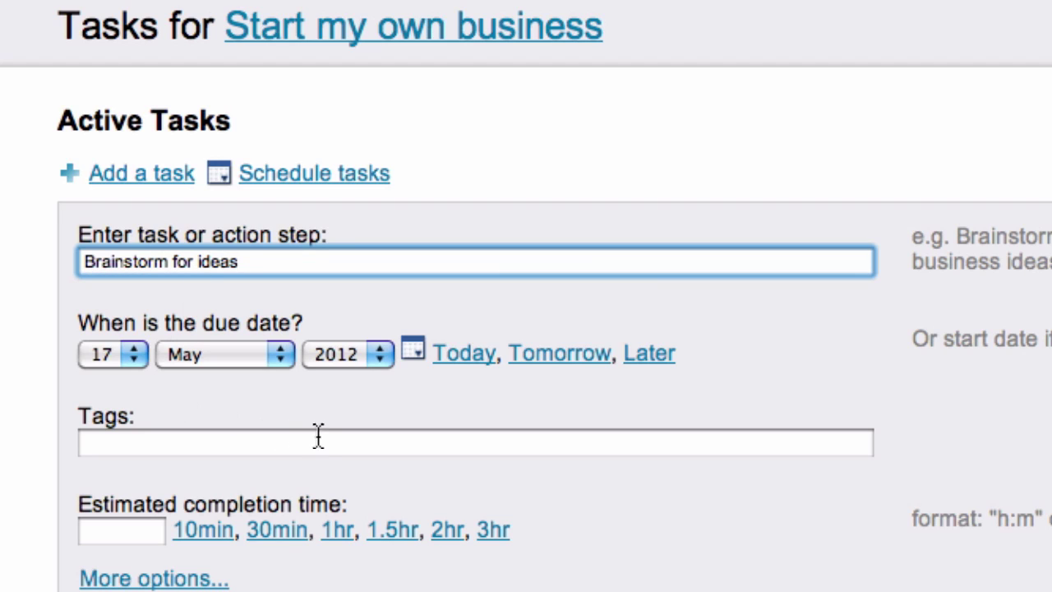
# - Make the task due today with an estimated completion time of 2 hours, and create it
pyautogui.click(466, 361)
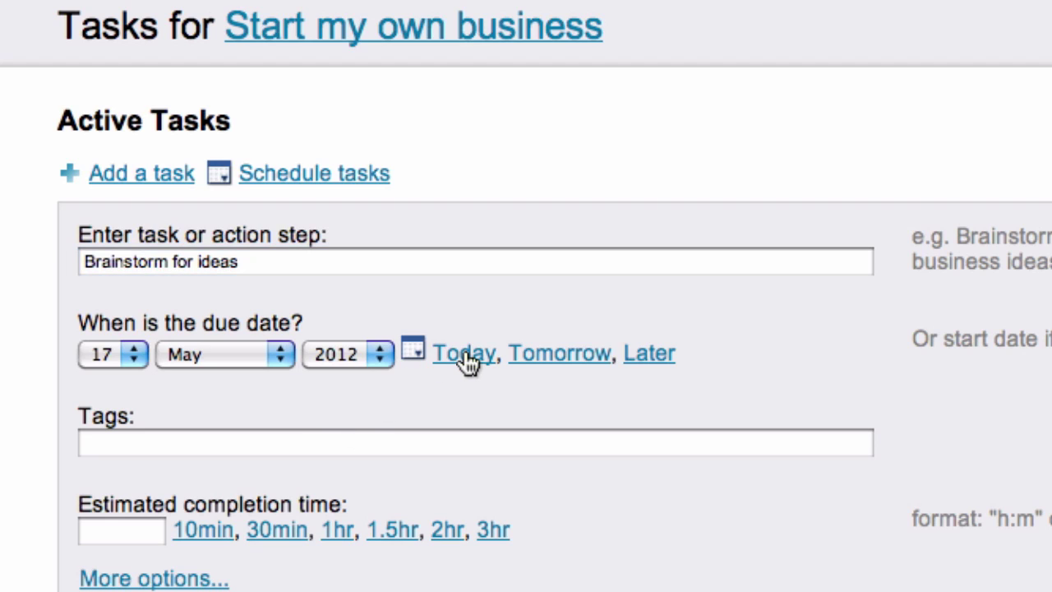
pyautogui.click(544, 358)
pyautogui.click(475, 362)
pyautogui.click(338, 530)
pyautogui.click(383, 532)
pyautogui.click(437, 534)
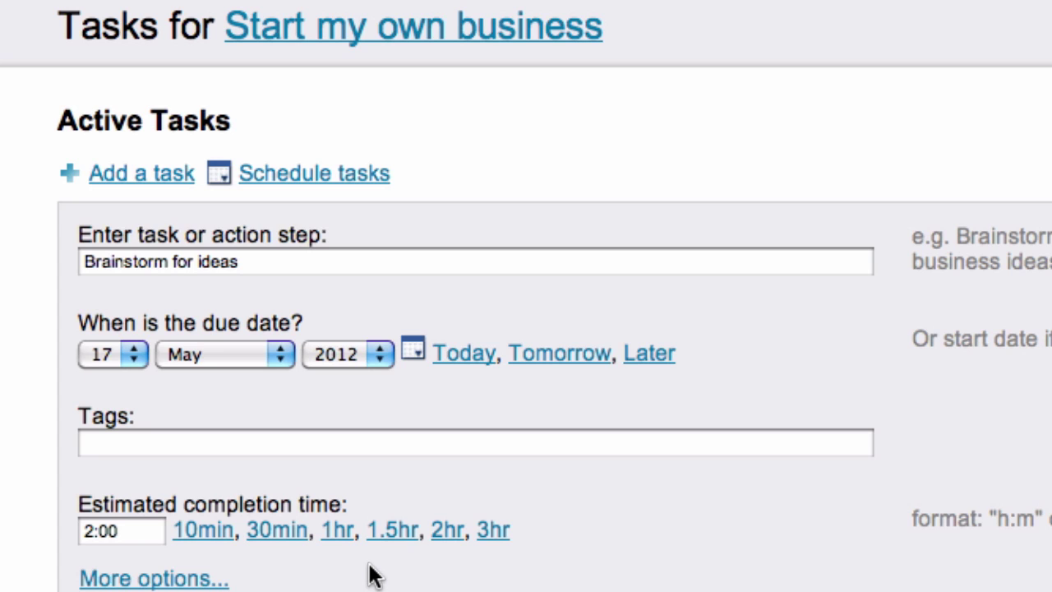
pyautogui.scroll(-3, 370, 575)
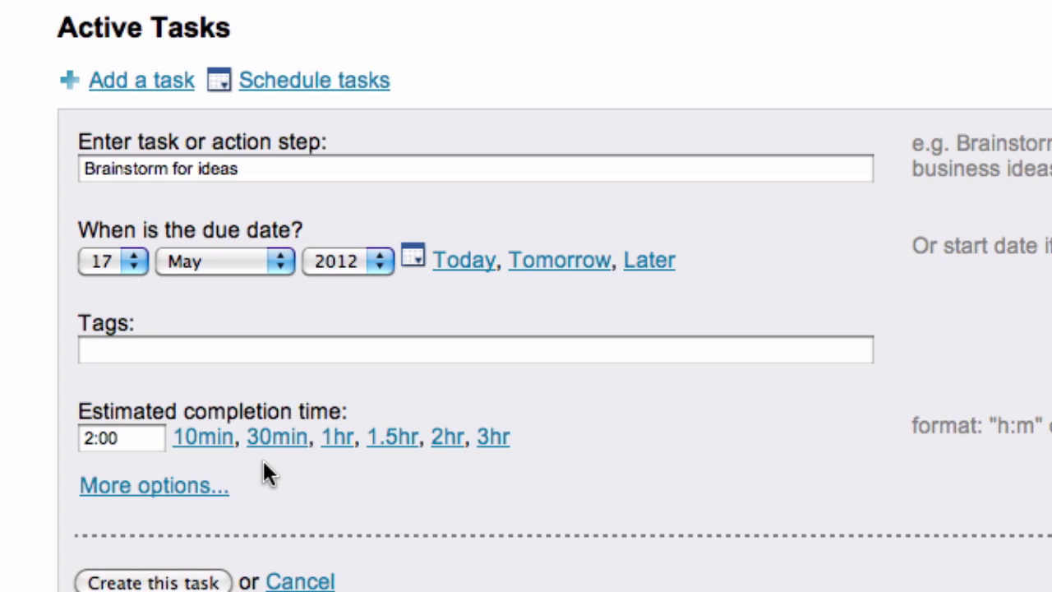
pyautogui.click(180, 582)
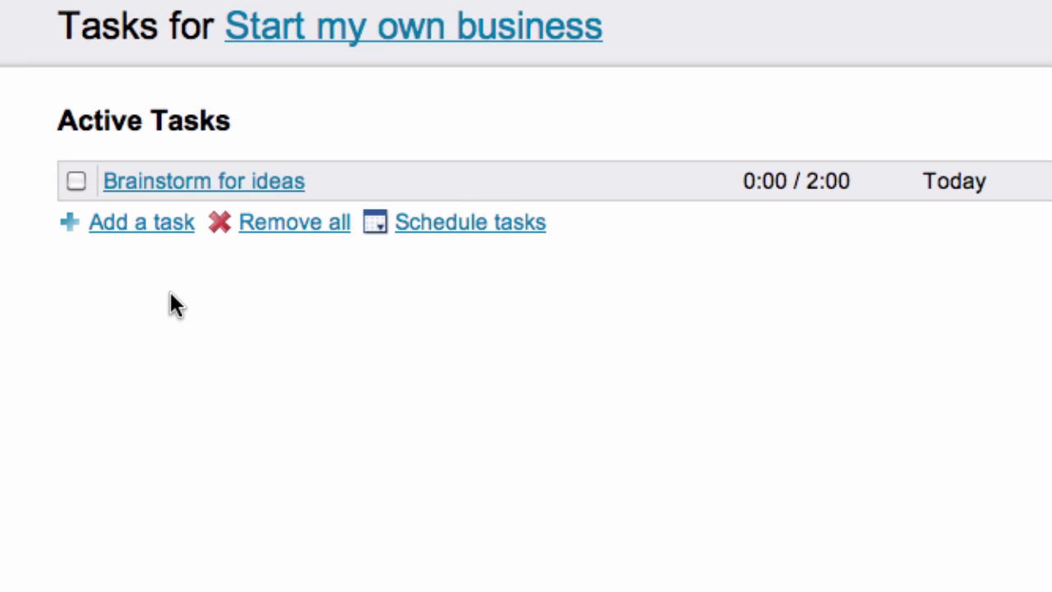
# - Add a task to "Start my own business" for calling a contact about the ideas, due today
pyautogui.click(165, 237)
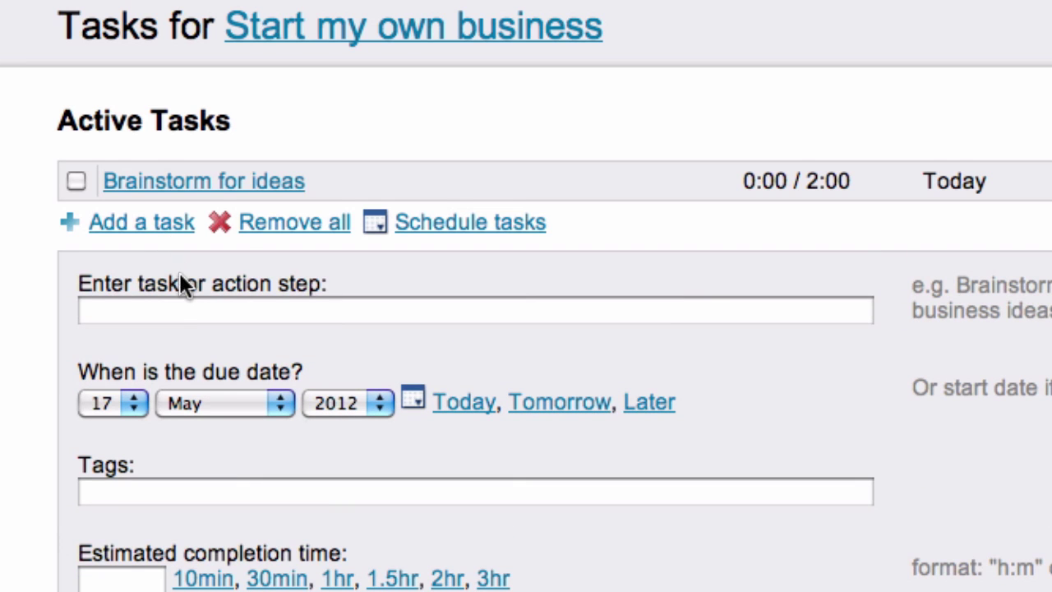
pyautogui.click(181, 309)
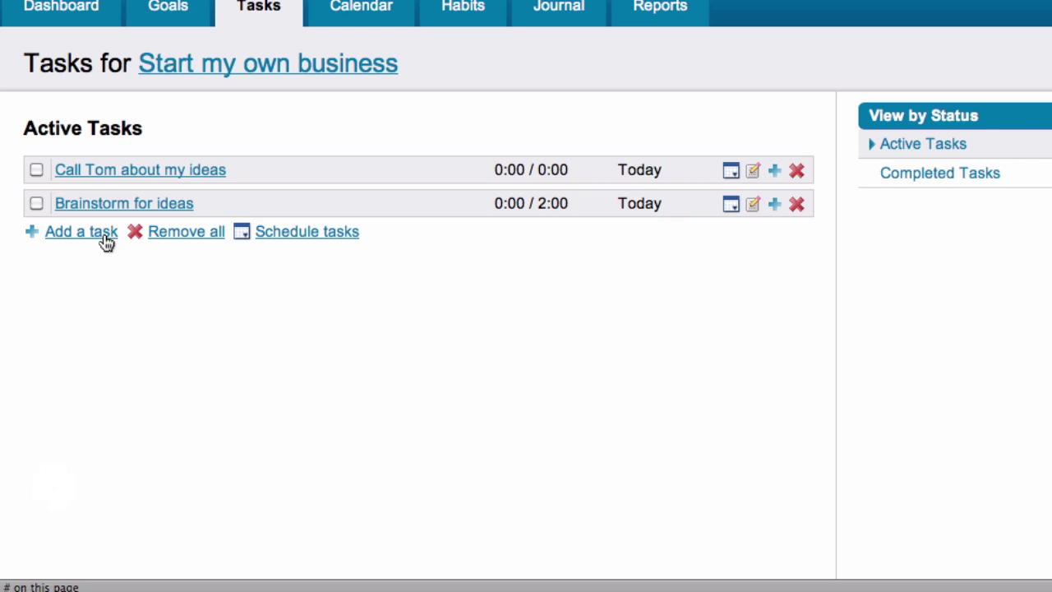
# - Add a task named "Schedule an appointment with SMB people", due today, to the goal
pyautogui.click(101, 233)
pyautogui.click(138, 293)
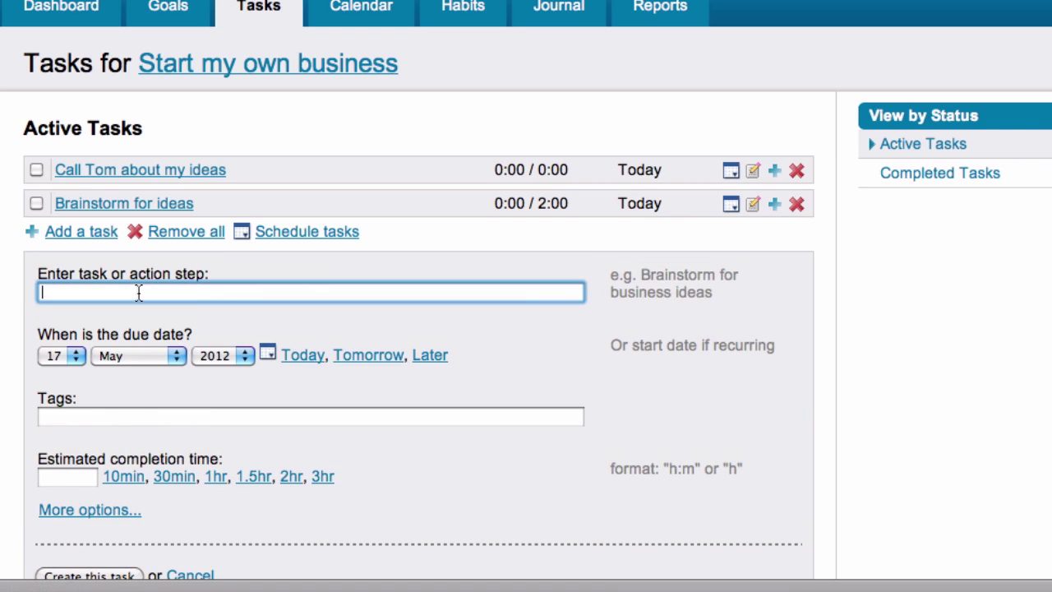
pyautogui.write('Schedule a')
pyautogui.write('n appointment')
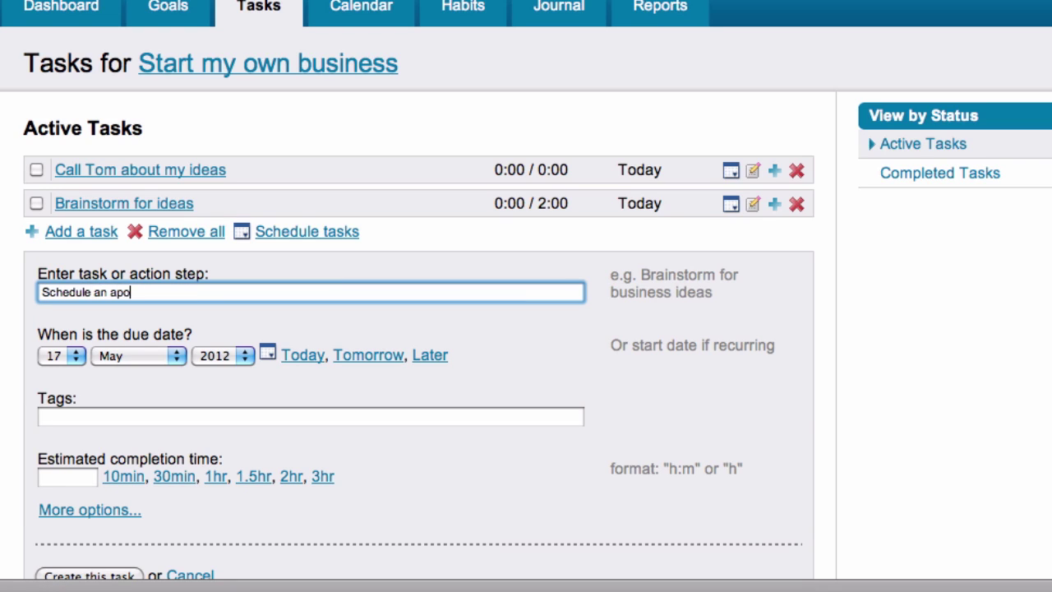
pyautogui.write(' with SMB')
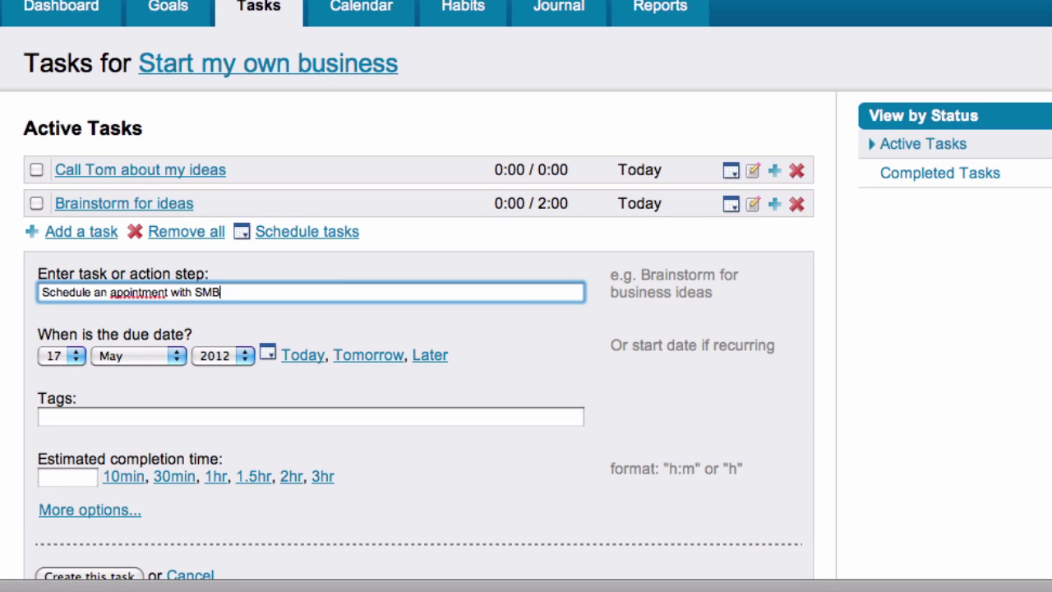
pyautogui.write(' people')
pyautogui.click(116, 291)
pyautogui.write('p')
pyautogui.scroll(-5, 141, 242)
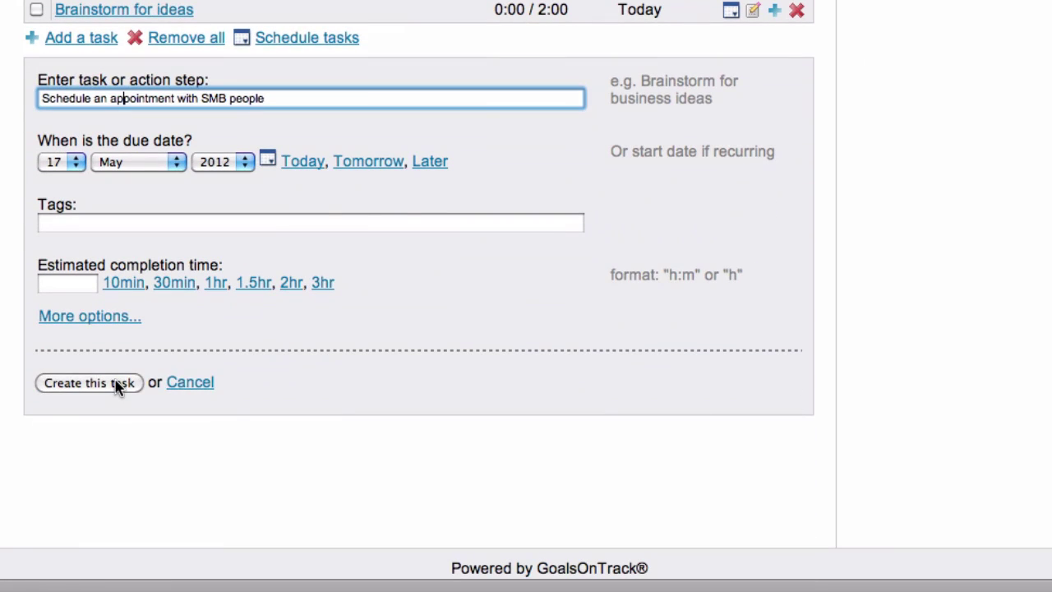
pyautogui.click(117, 382)
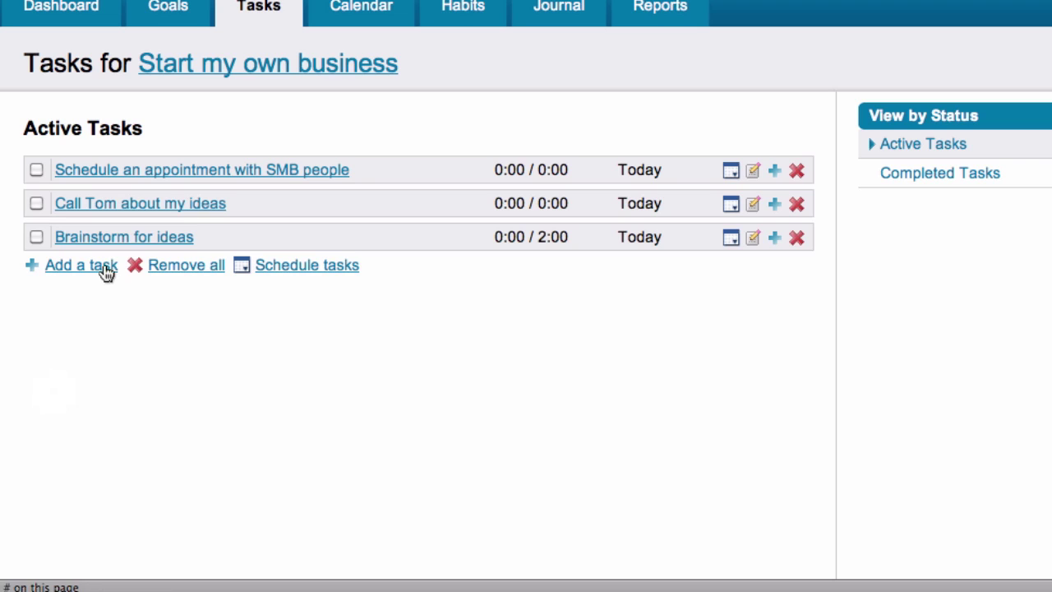
# - Add a task named "Write down a draft biz plan", due today, to the goal
pyautogui.click(102, 267)
pyautogui.click(152, 326)
pyautogui.write('Write ')
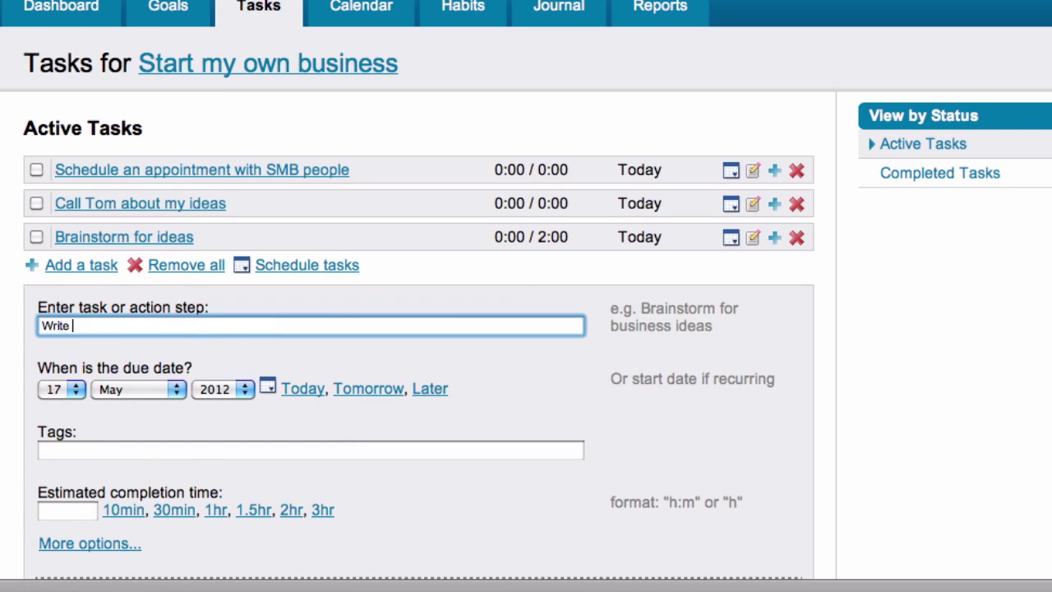
pyautogui.write('down a draft biz lan')
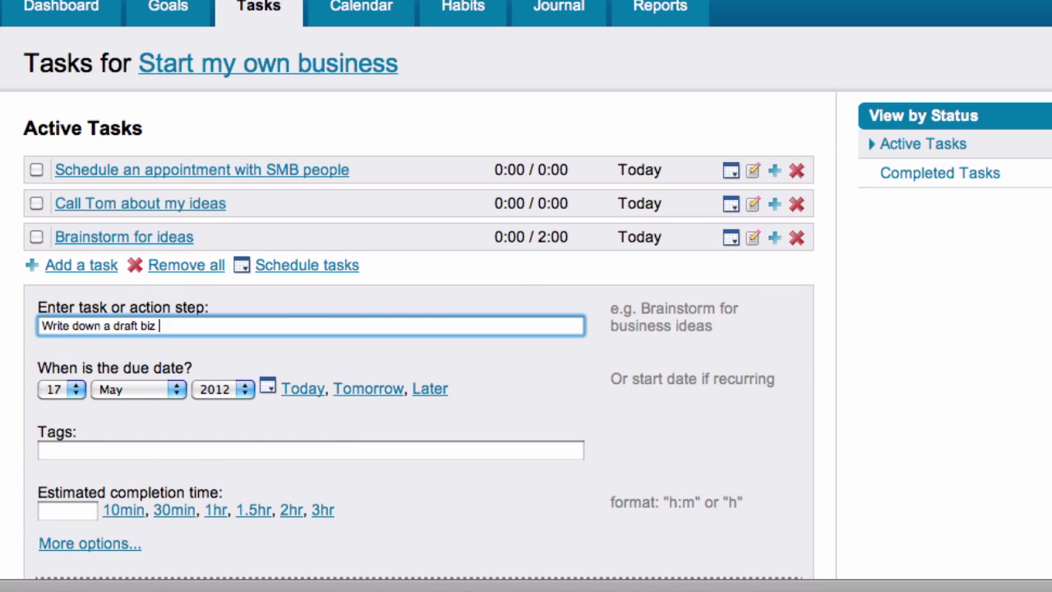
pyautogui.press('BackSpace')
pyautogui.press('BackSpace')
pyautogui.press('BackSpace')
pyautogui.write('plan')
pyautogui.scroll(-3, 70, 498)
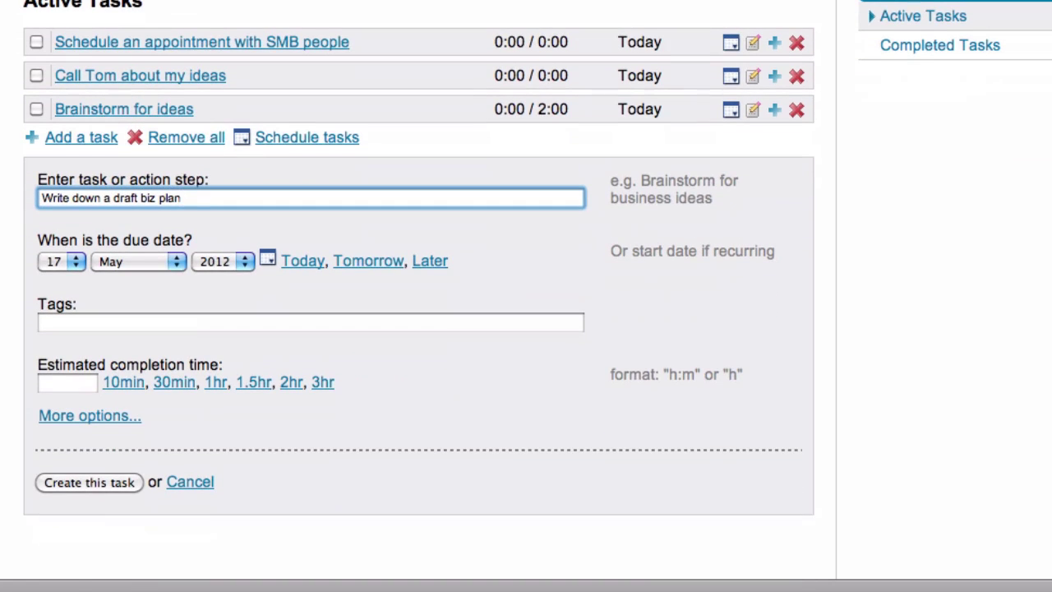
pyautogui.click(85, 481)
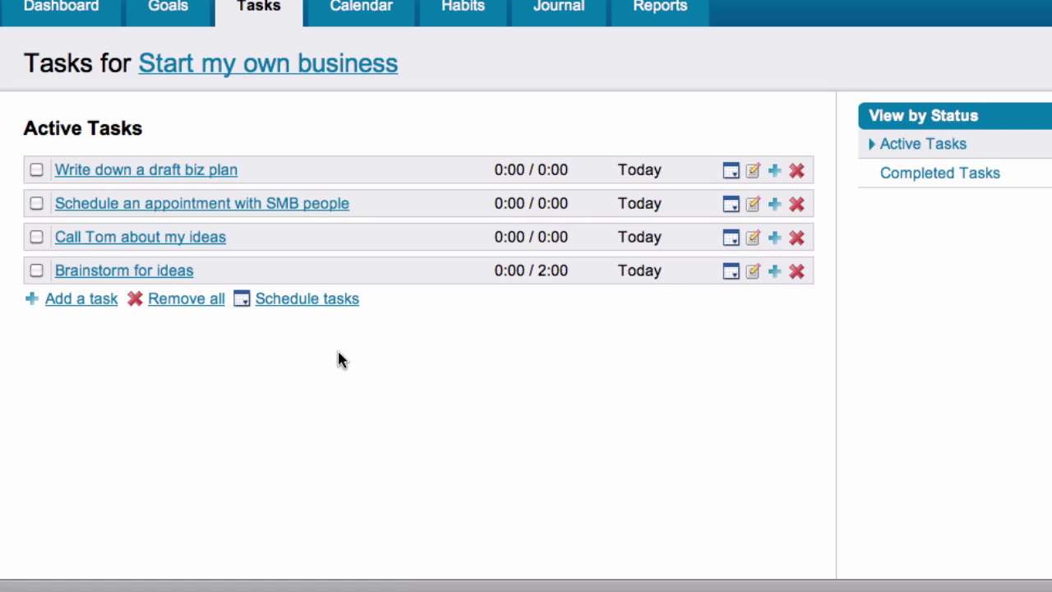
# - Reschedule the tasks on the calendar: the SMB appointment to May 18, the call to May 19 and "Brainstorm for ideas" to May 21
pyautogui.click(312, 301)
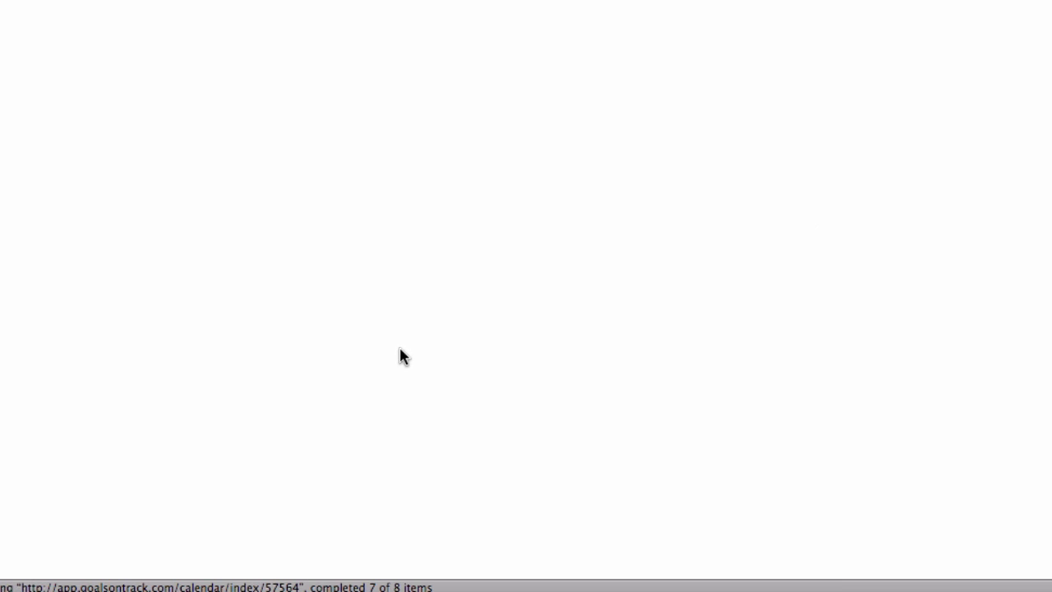
pyautogui.scroll(-5, 401, 355)
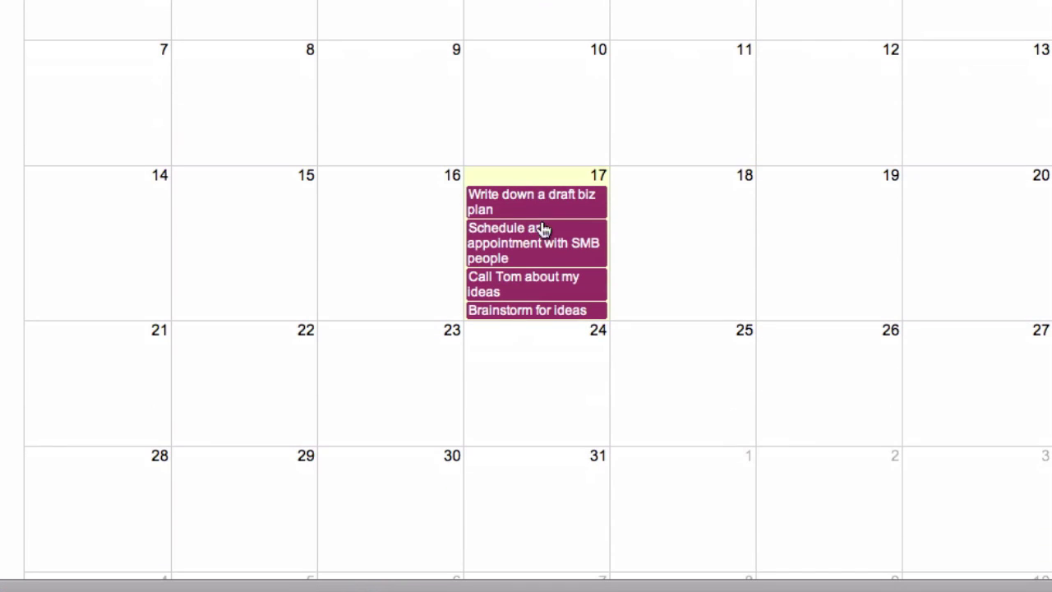
pyautogui.moveTo(535, 244); pyautogui.dragTo(674, 220)
pyautogui.moveTo(598, 256); pyautogui.dragTo(846, 207)
pyautogui.moveTo(586, 247); pyautogui.dragTo(162, 331)
pyautogui.scroll(3, 333, 331)
pyautogui.scroll(2, 331, 331)
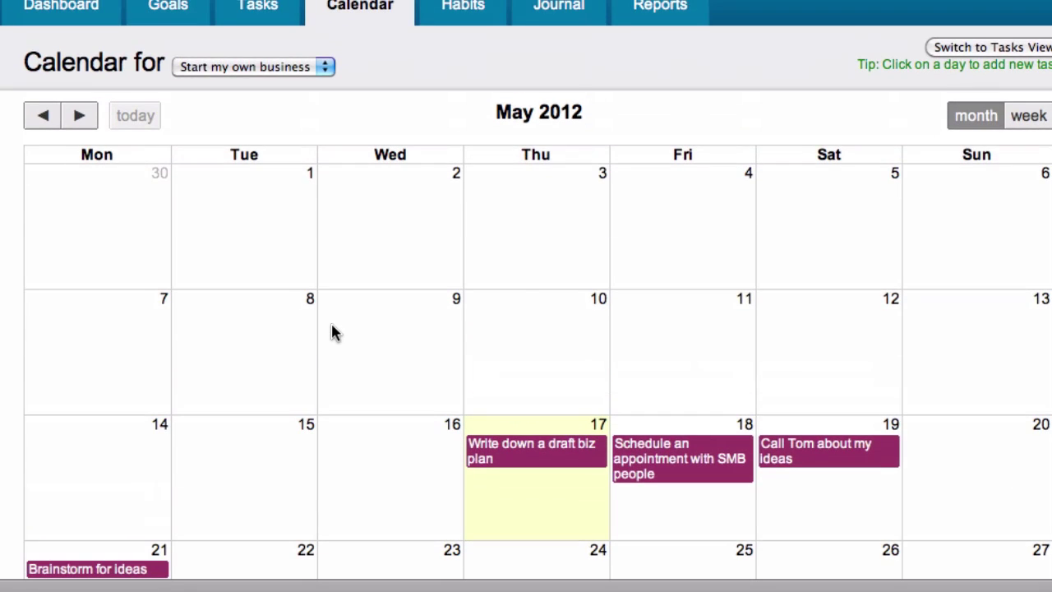
pyautogui.scroll(-2, 331, 331)
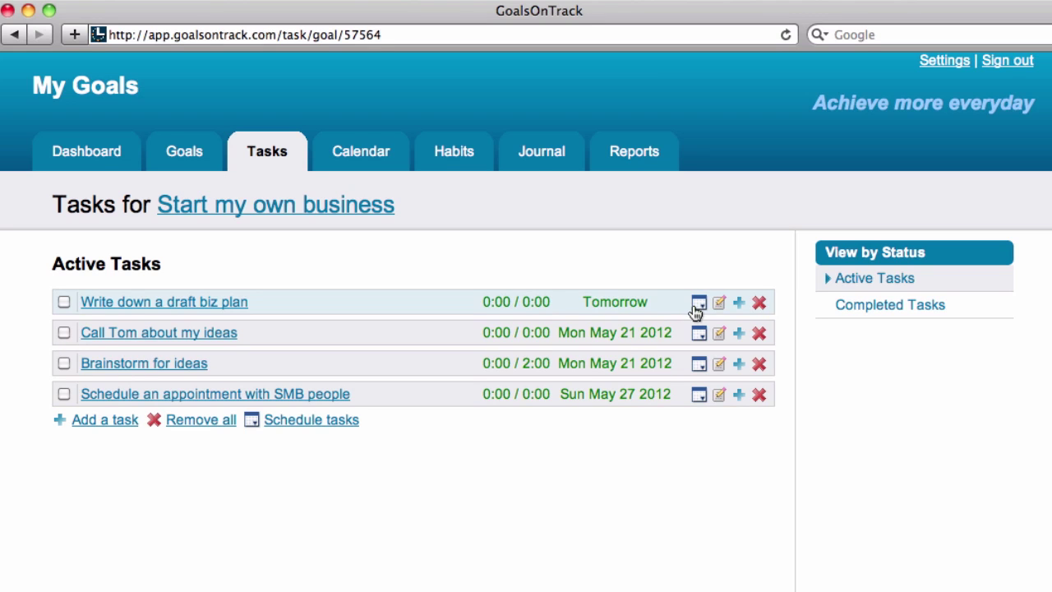
# - Move the tasks "Brainstorm for ideas", "Write down a draft biz plan" and the call about the ideas to today
pyautogui.click(702, 364)
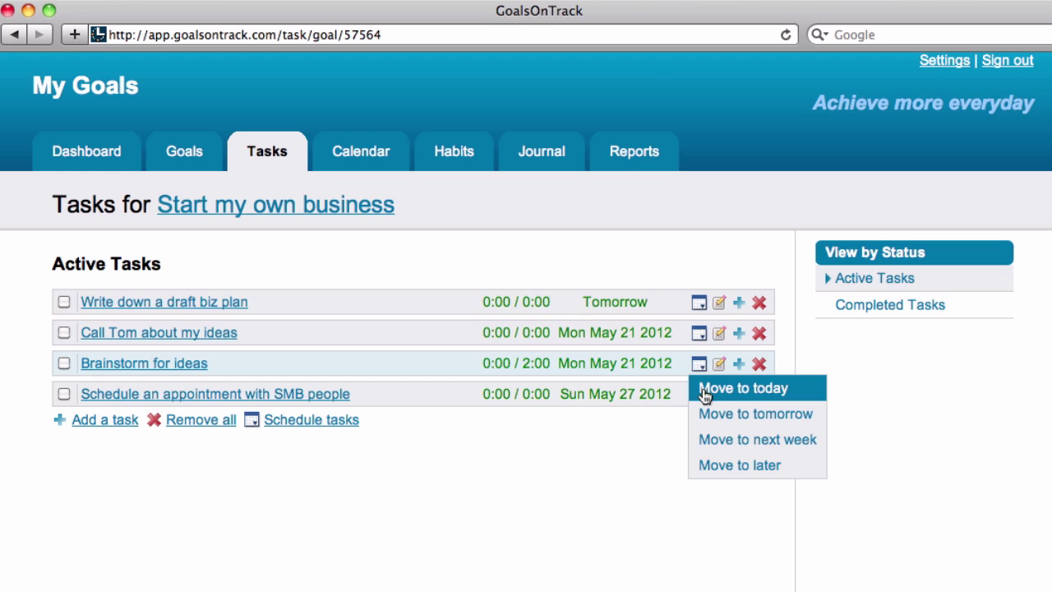
pyautogui.click(713, 387)
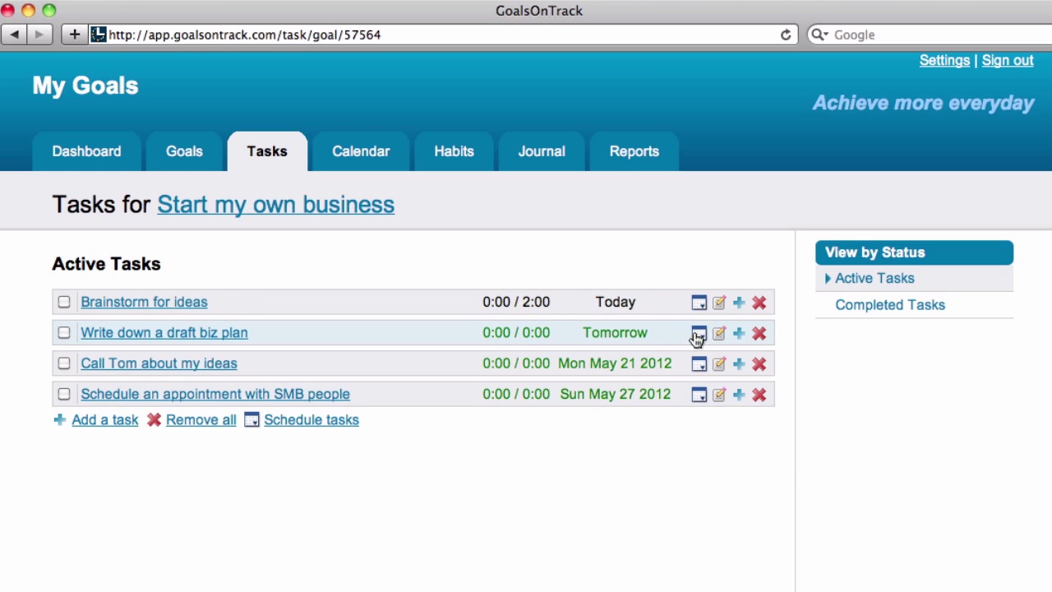
pyautogui.click(695, 333)
pyautogui.click(705, 356)
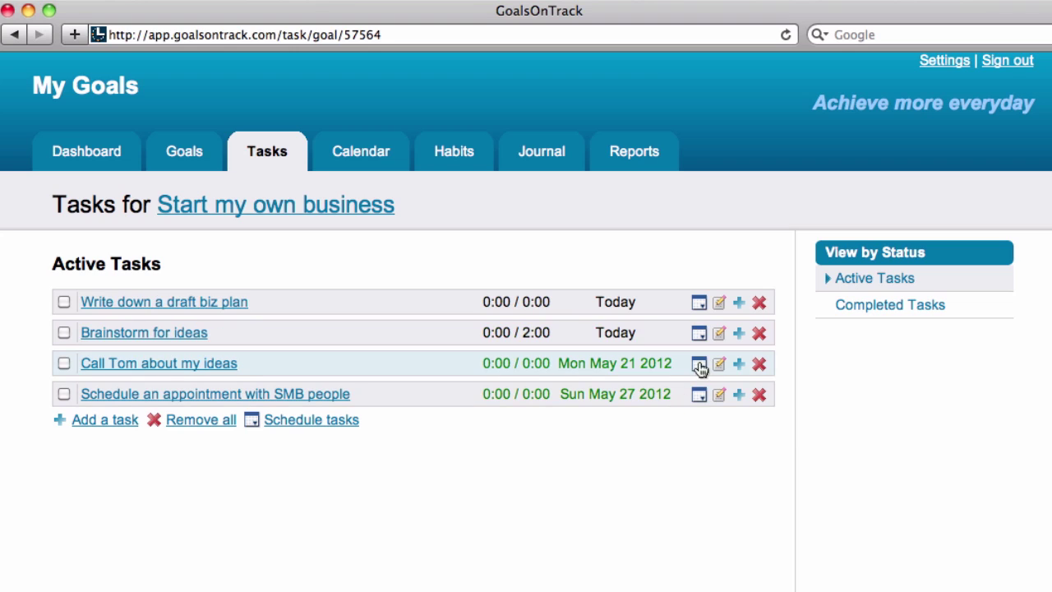
pyautogui.click(698, 364)
pyautogui.click(705, 386)
# - Open the dashboard and try the time tracker of the "Write down a draft biz plan" task
pyautogui.click(89, 151)
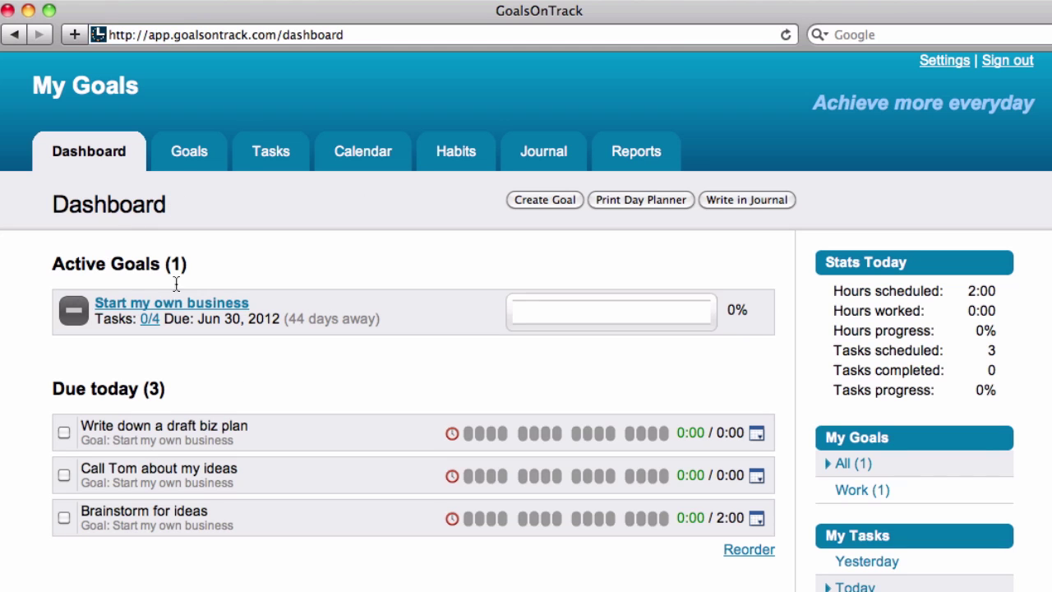
pyautogui.scroll(-2, 345, 411)
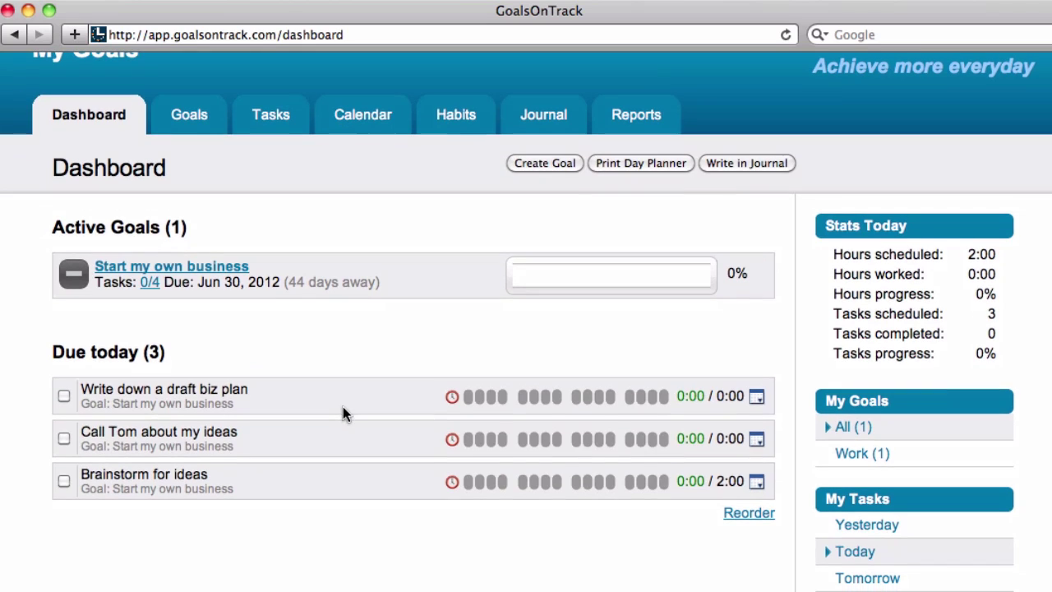
pyautogui.click(450, 399)
pyautogui.click(726, 2)
pyautogui.click(731, 32)
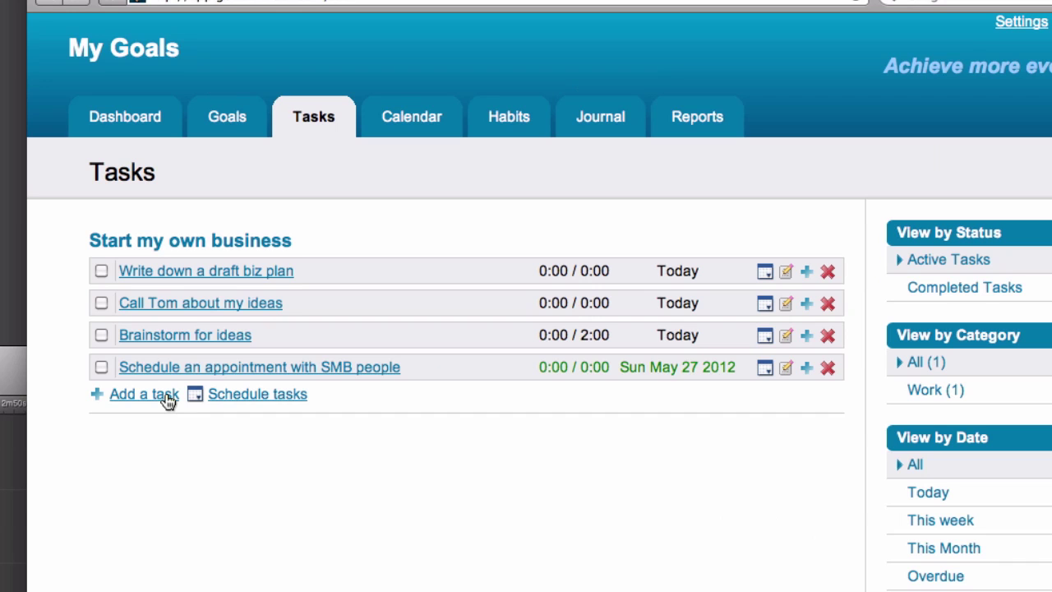
# - Start another task for "Start my own business" and expand its additional options, including priority and recurrence
pyautogui.click(169, 397)
pyautogui.scroll(-5, 334, 429)
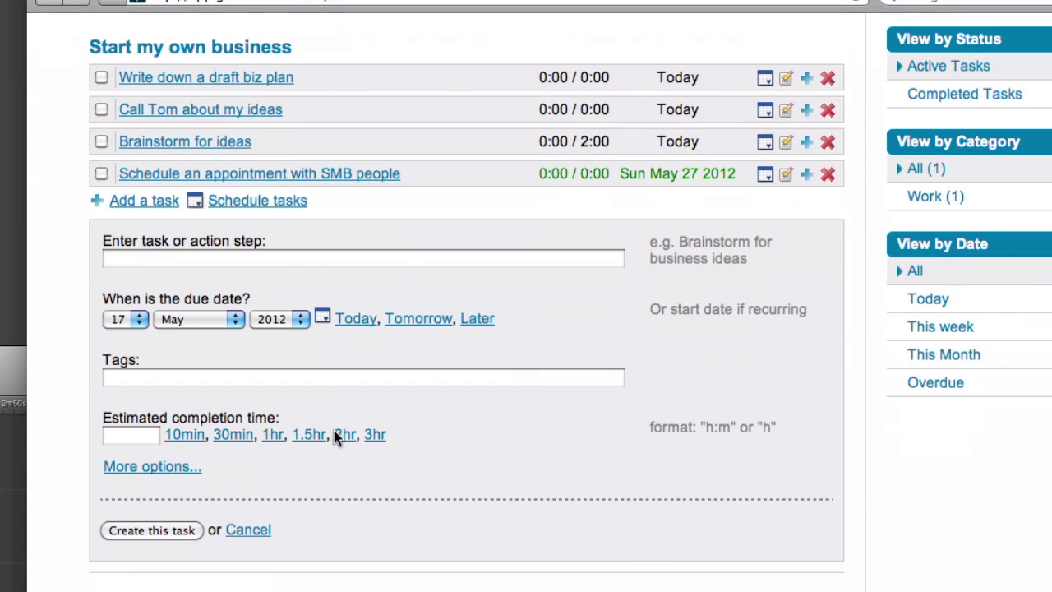
pyautogui.click(189, 468)
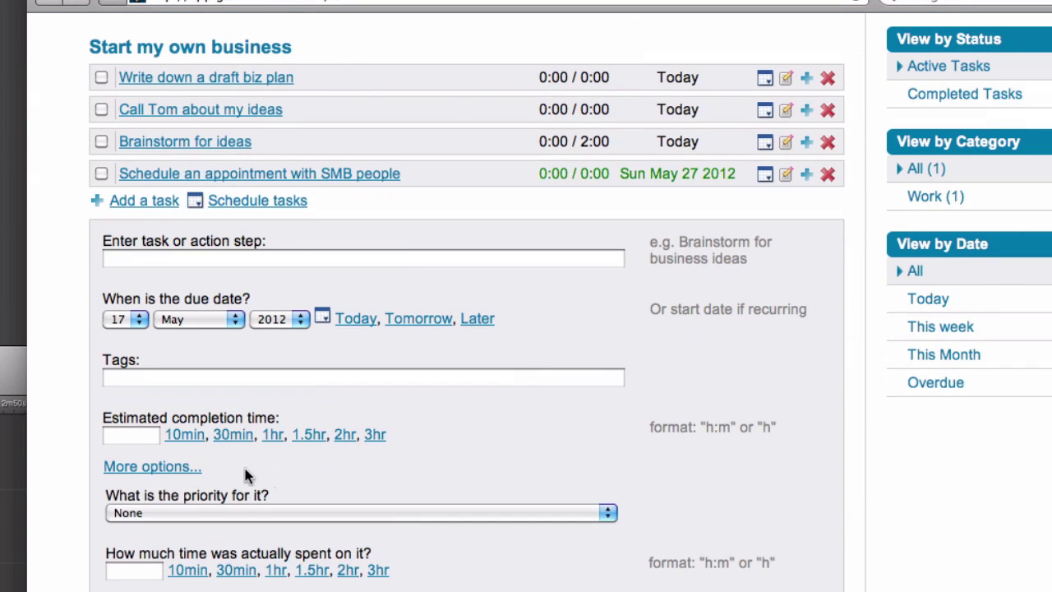
pyautogui.scroll(-5, 326, 475)
pyautogui.scroll(3, 326, 474)
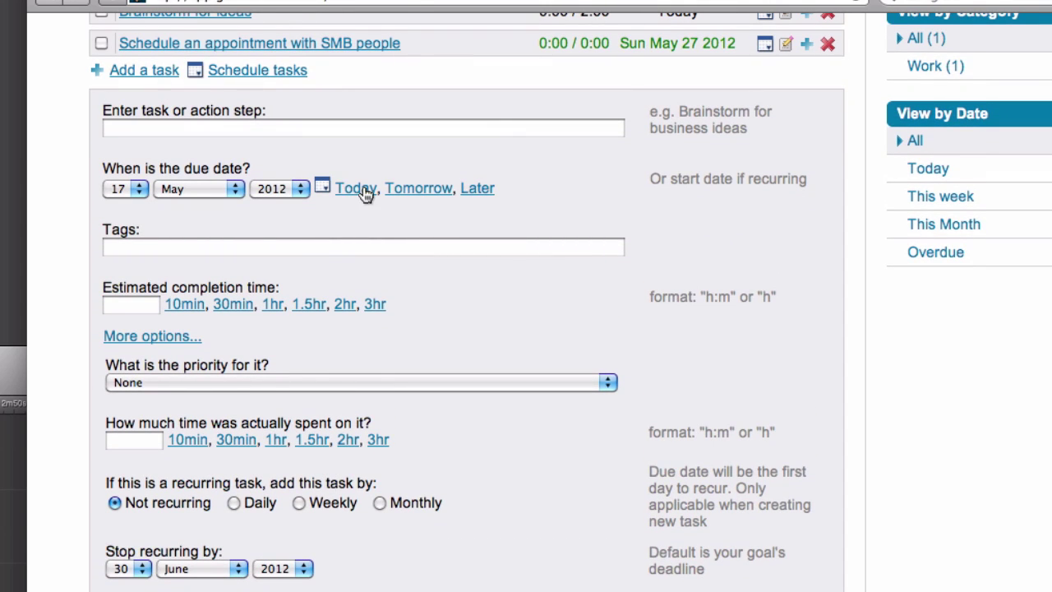
pyautogui.scroll(-4, 354, 411)
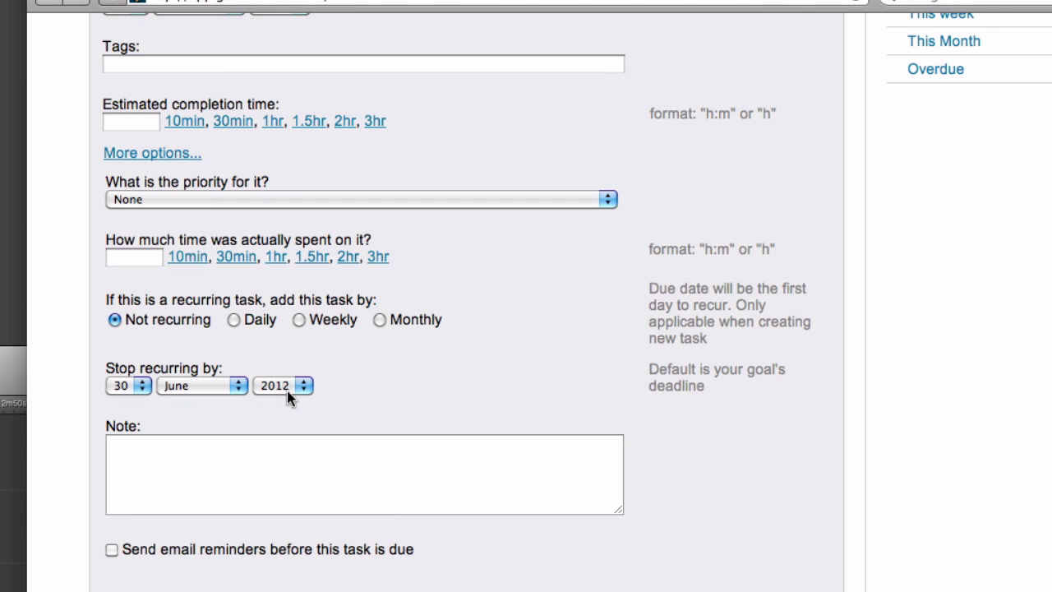
pyautogui.scroll(4, 294, 406)
pyautogui.scroll(2, 294, 406)
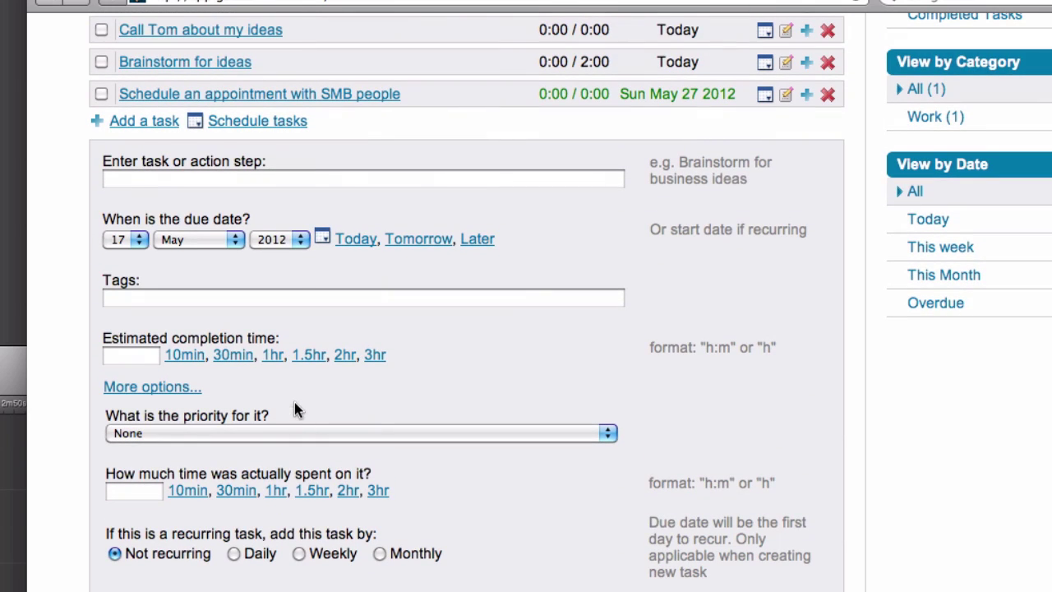
# - Name the task "Check my progress and do reviews", make it recur weekly on Thursday and Friday, and create it
pyautogui.click(341, 184)
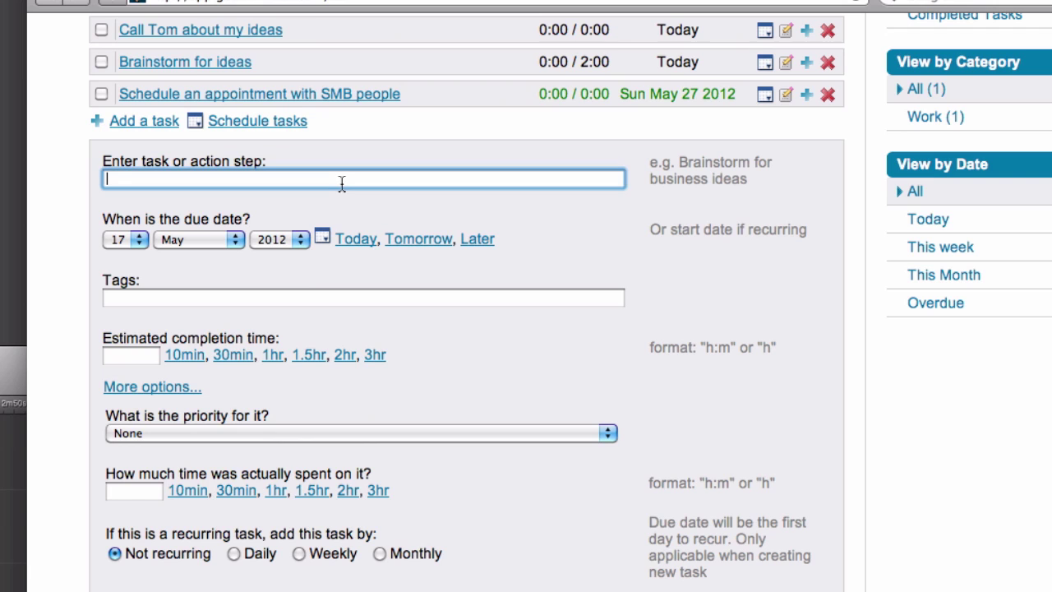
pyautogui.write('Check my progress and do reviews')
pyautogui.scroll(-6, 441, 377)
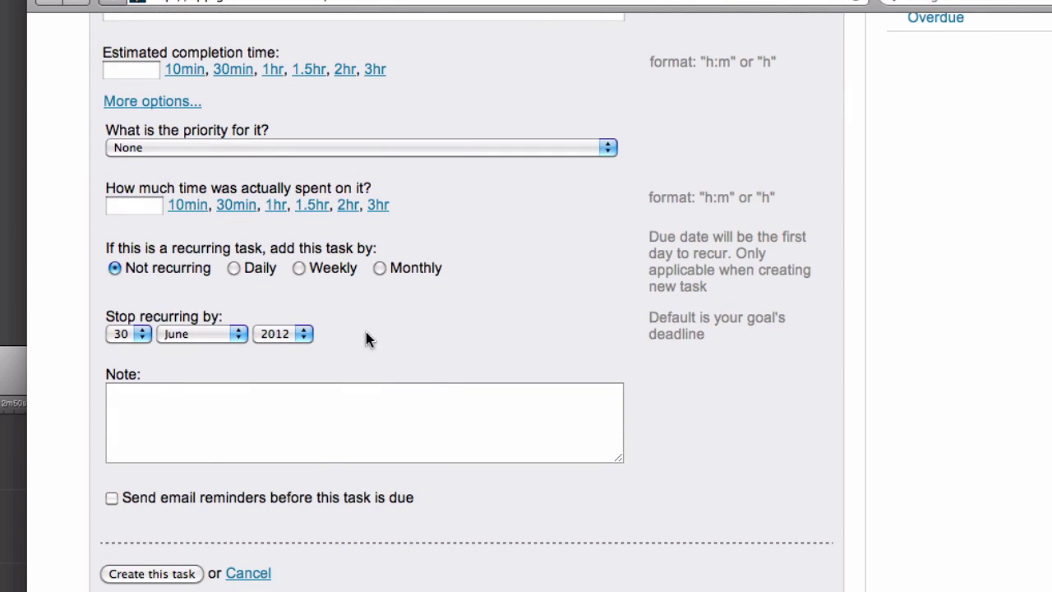
pyautogui.click(297, 269)
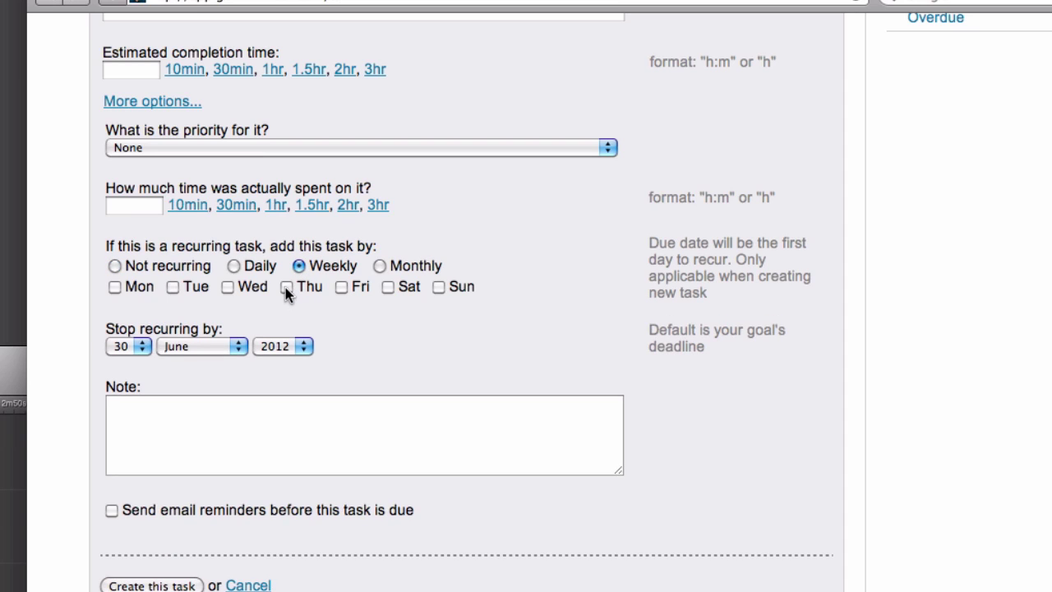
pyautogui.click(286, 286)
pyautogui.click(183, 585)
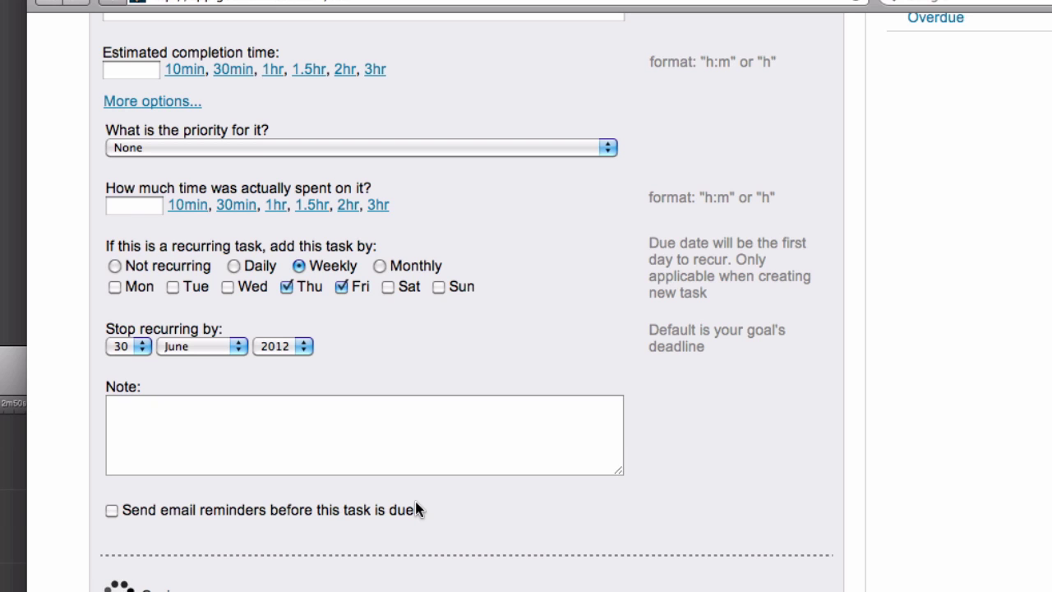
pyautogui.scroll(3, 415, 505)
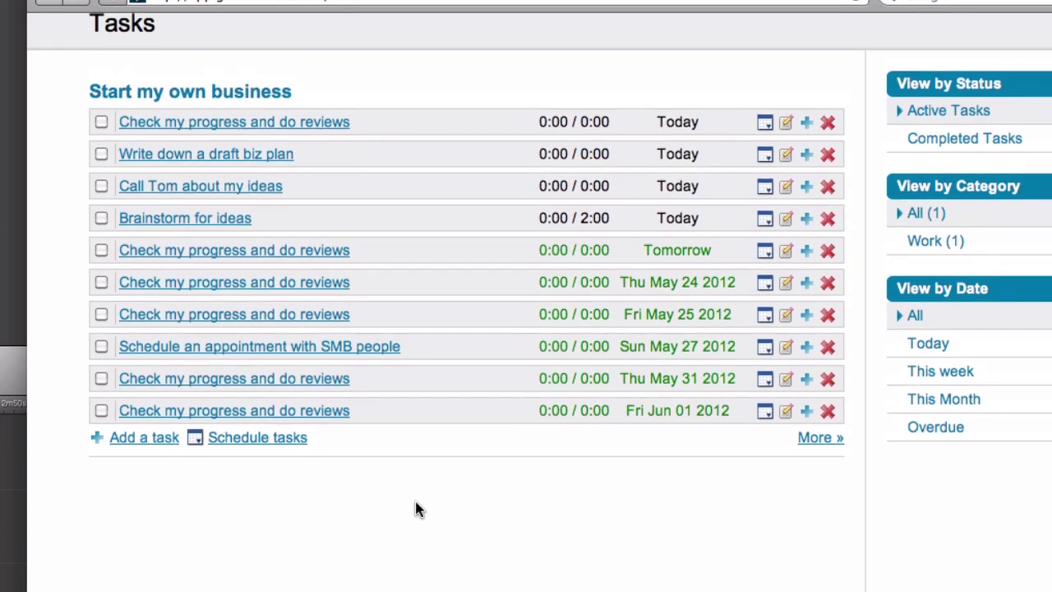
pyautogui.scroll(2, 414, 508)
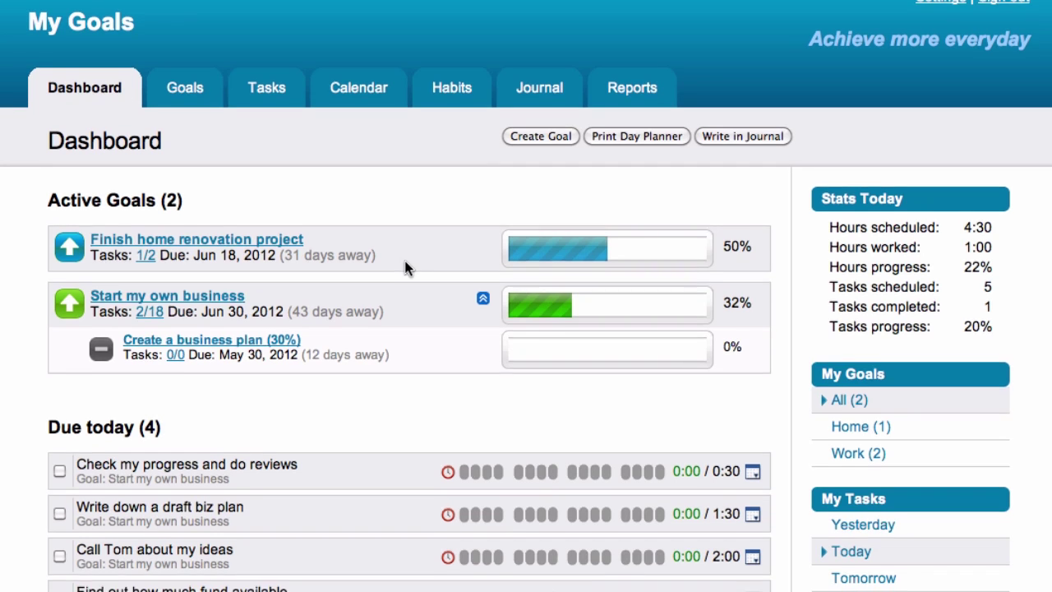
# - Review the progress of the active goals and the tasks due and completed today on the dashboard
pyautogui.scroll(-1, 403, 258)
pyautogui.scroll(-5, 406, 263)
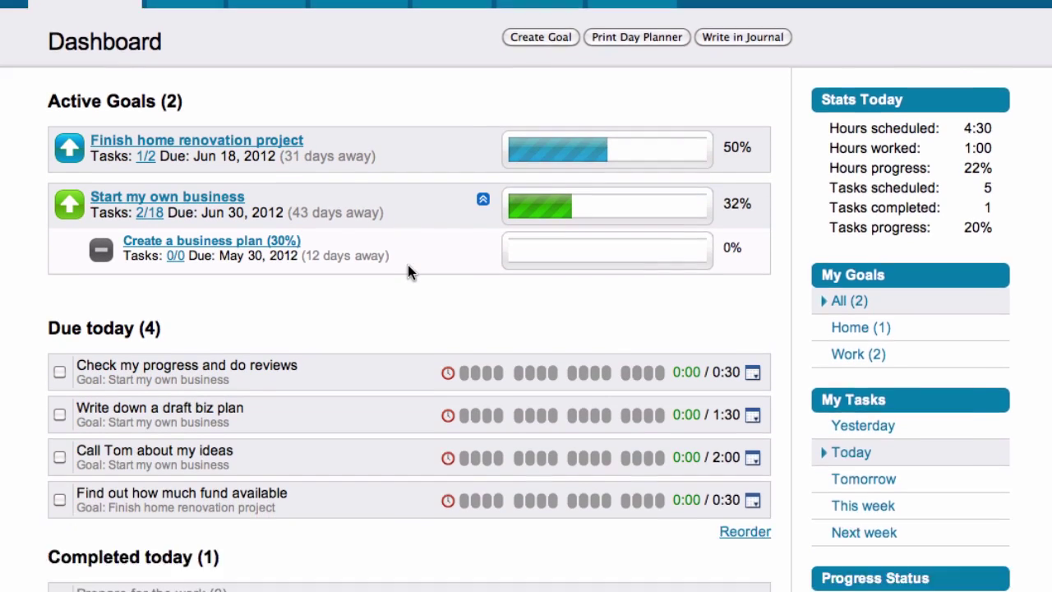
pyautogui.scroll(-5, 411, 273)
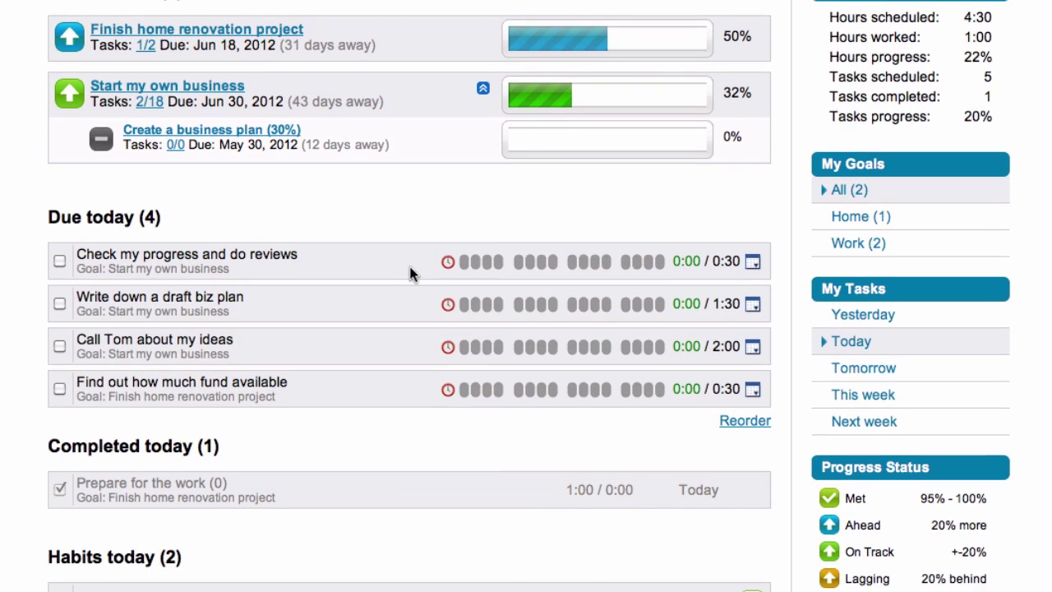
pyautogui.scroll(9, 411, 273)
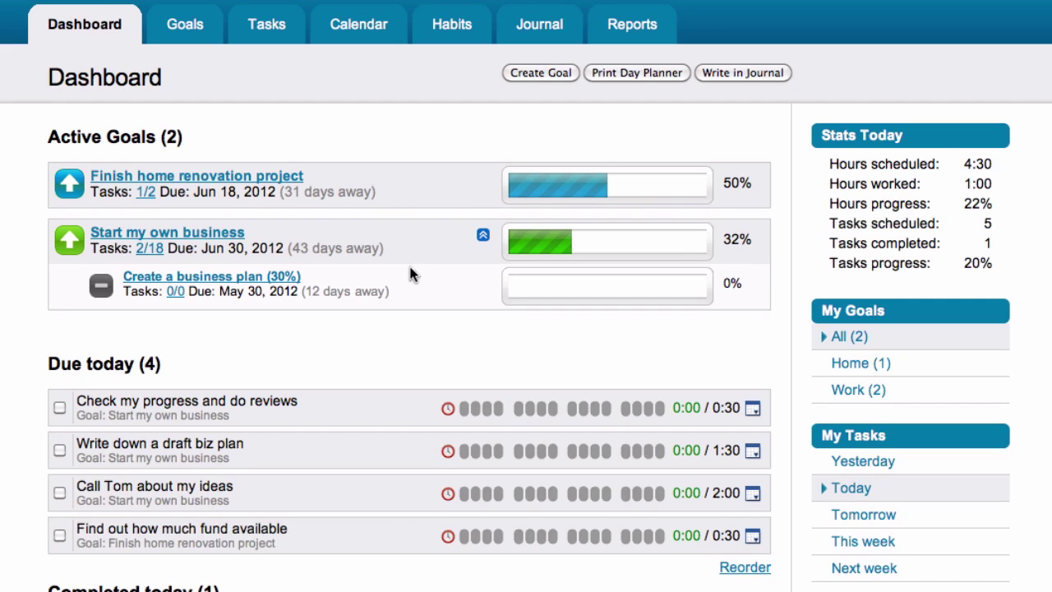
# - Examine the status icons of the active goals and the Progress Status legend on the dashboard
pyautogui.scroll(2, 411, 274)
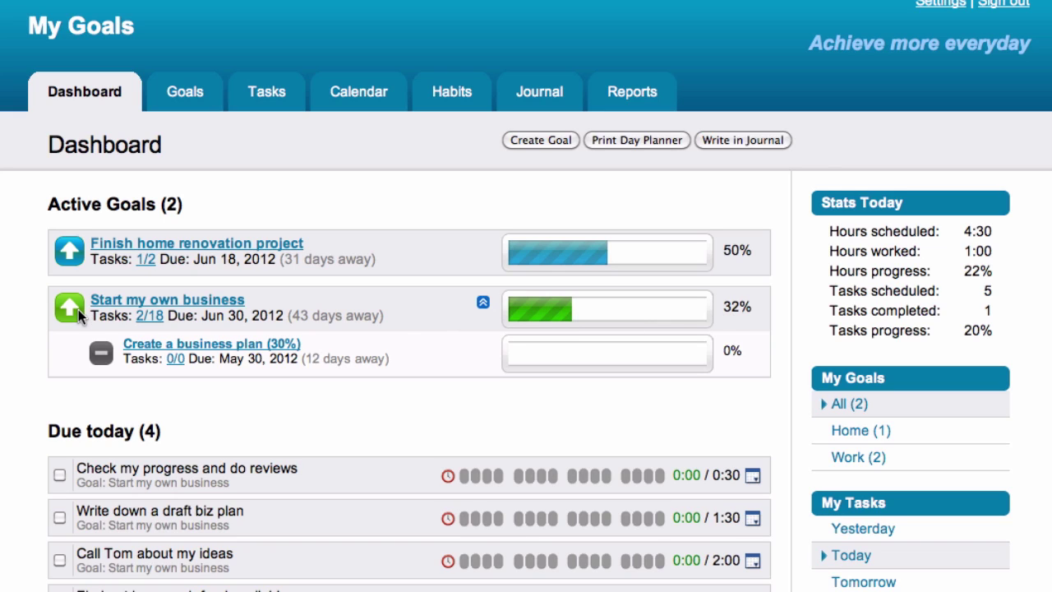
pyautogui.moveTo(65, 255)
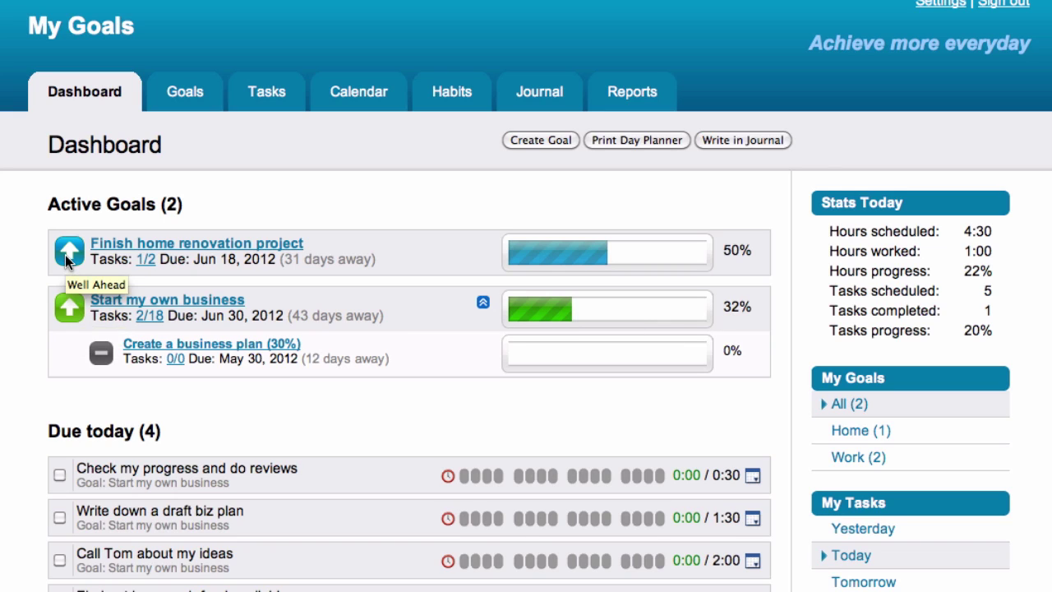
pyautogui.scroll(-2, 437, 387)
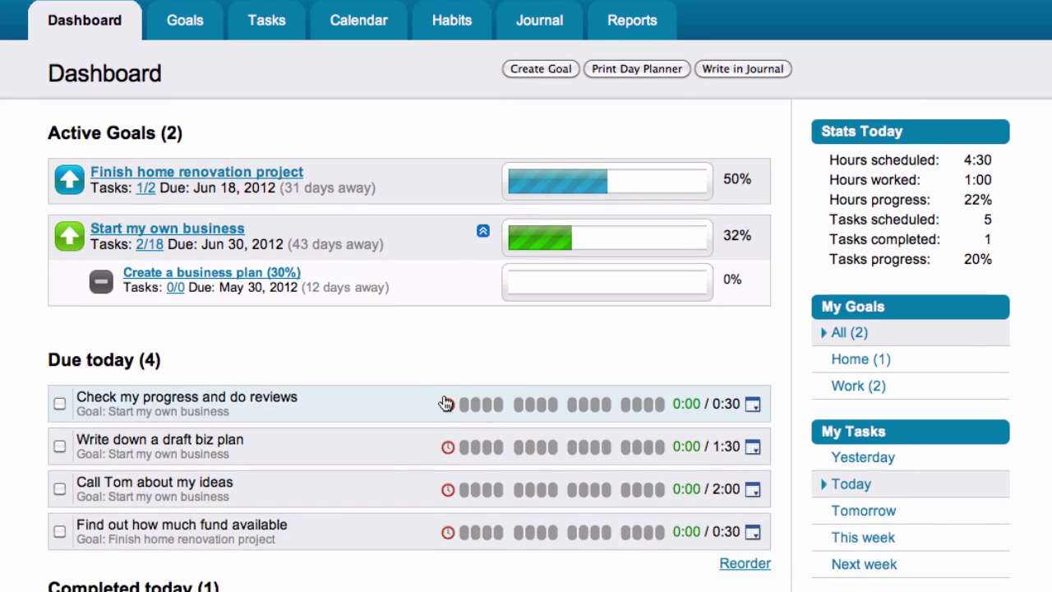
pyautogui.scroll(-7, 444, 403)
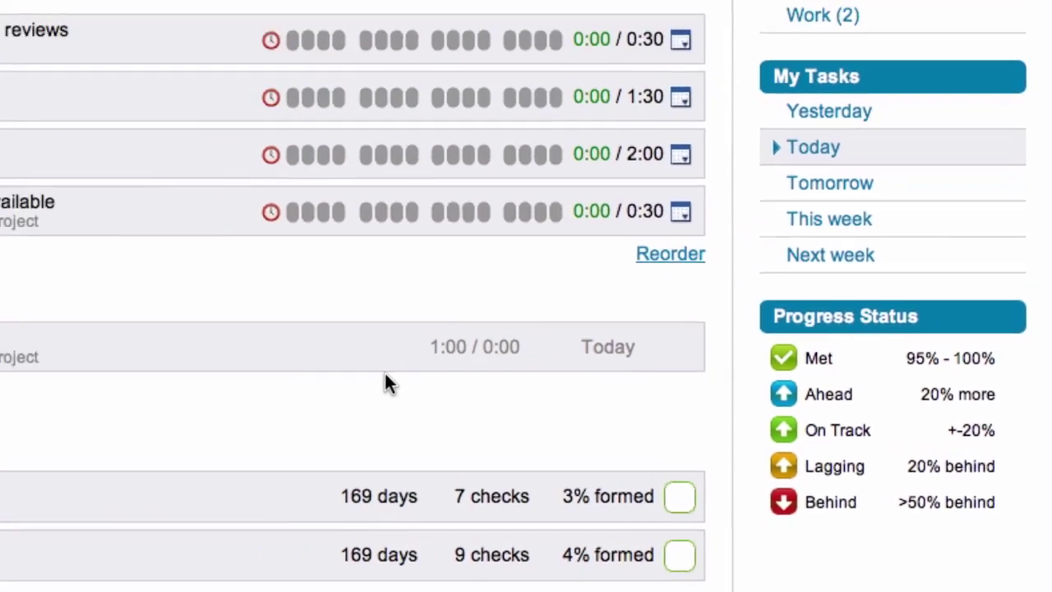
pyautogui.scroll(8, 534, 411)
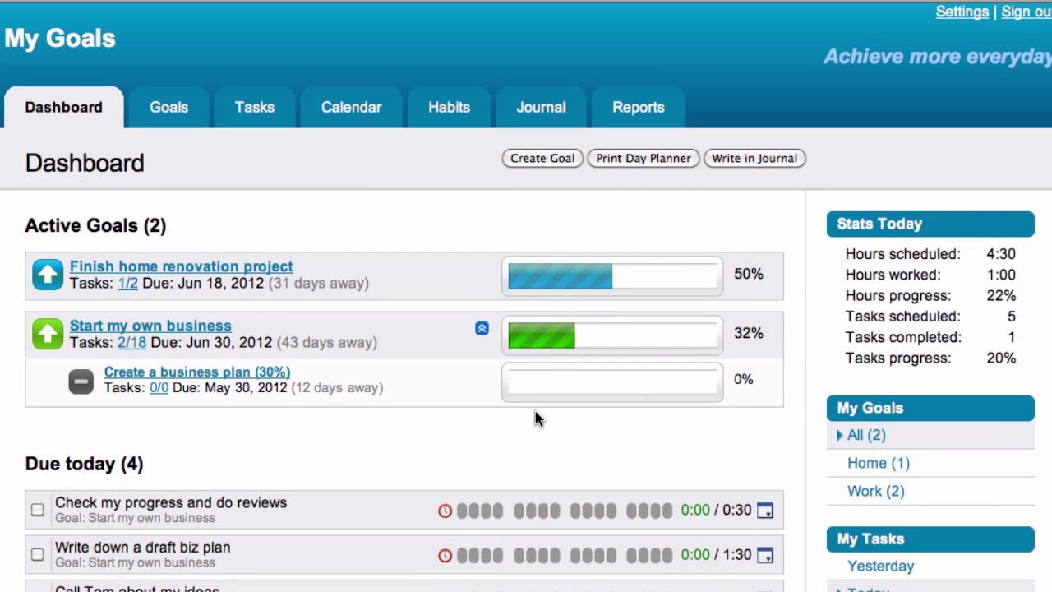
# - Collapse and expand the subgoal under "Start my own business" in the active goals
pyautogui.click(482, 330)
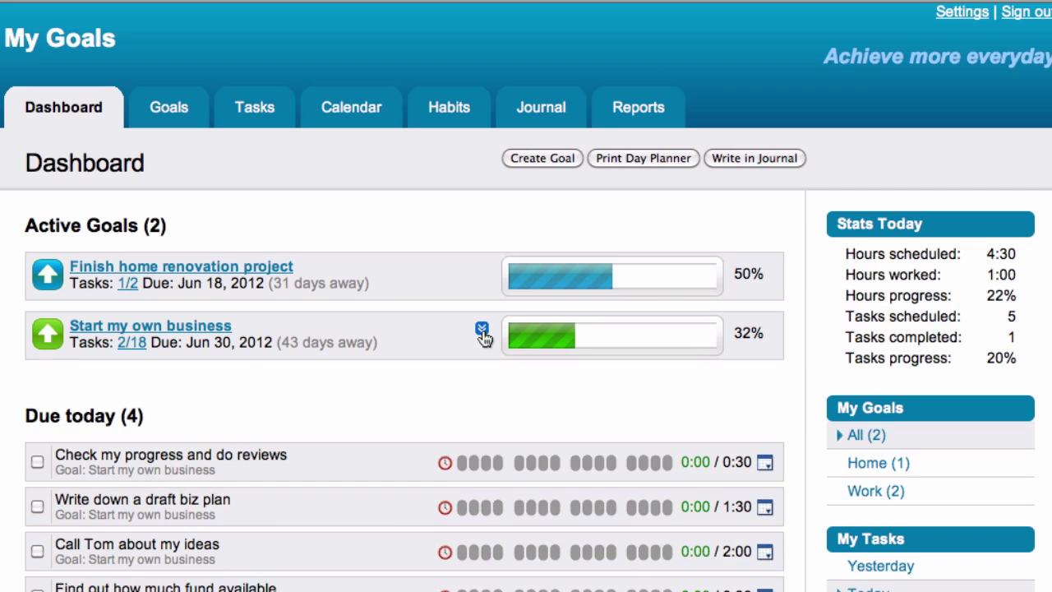
pyautogui.click(482, 331)
pyautogui.click(481, 331)
pyautogui.click(481, 330)
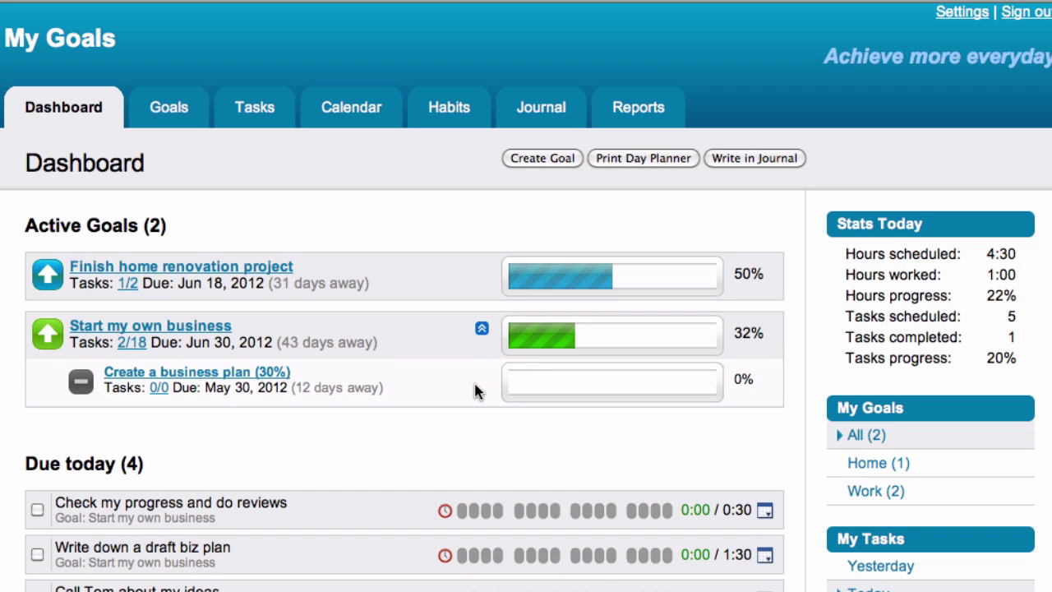
# - Start and stop the time tracker of the "Find out how much fund available" task due today
pyautogui.scroll(-1, 474, 391)
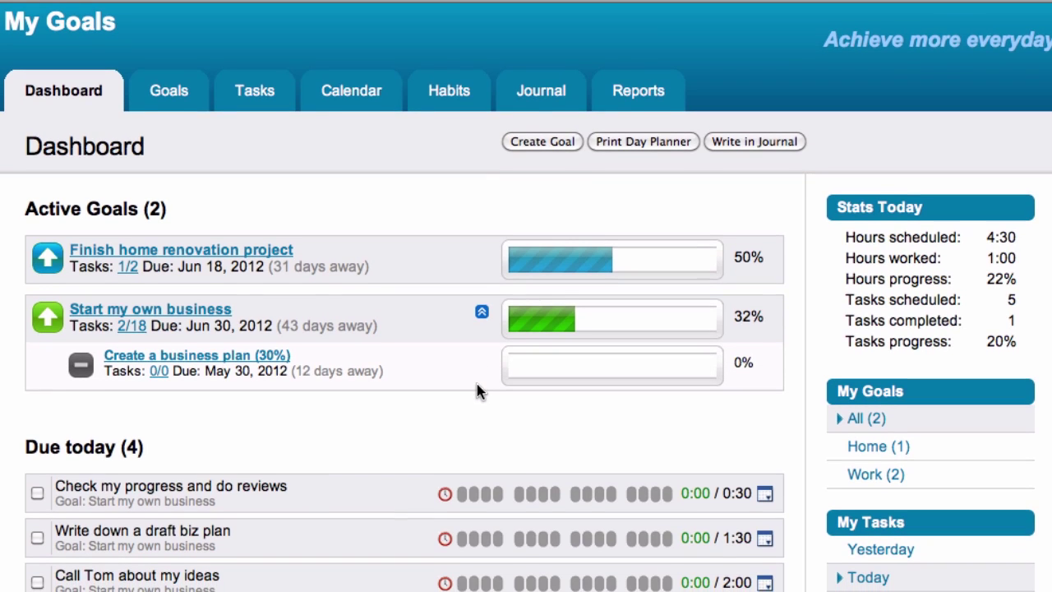
pyautogui.scroll(-5, 481, 390)
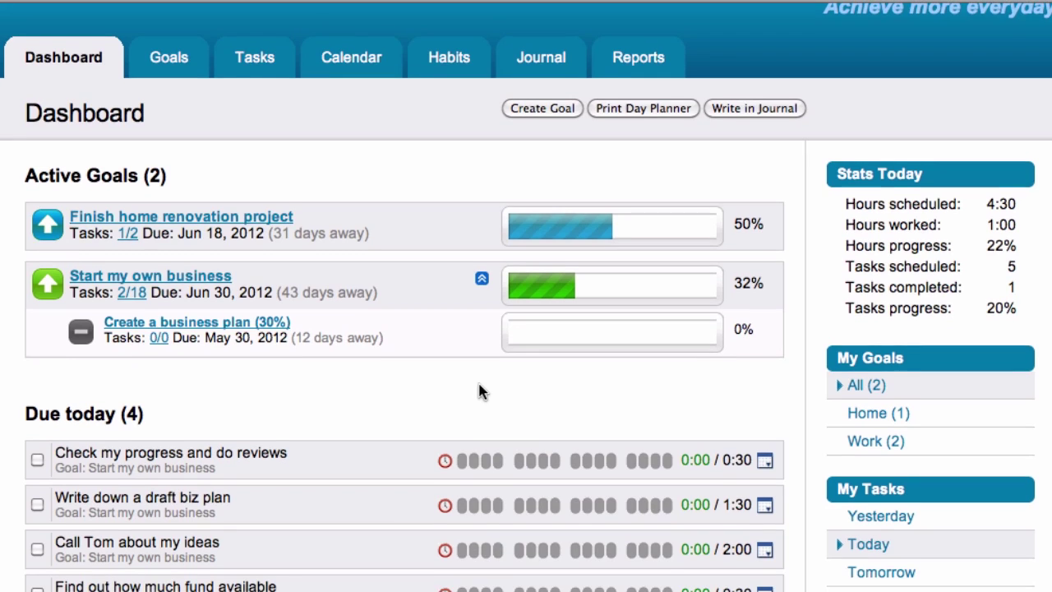
pyautogui.scroll(-1, 481, 392)
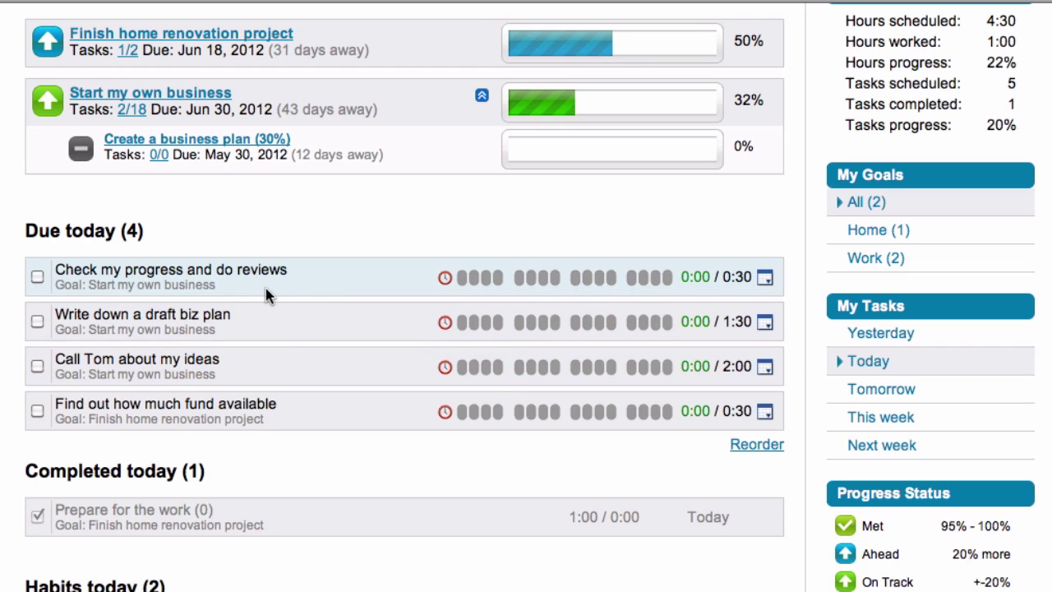
pyautogui.click(444, 412)
pyautogui.click(445, 414)
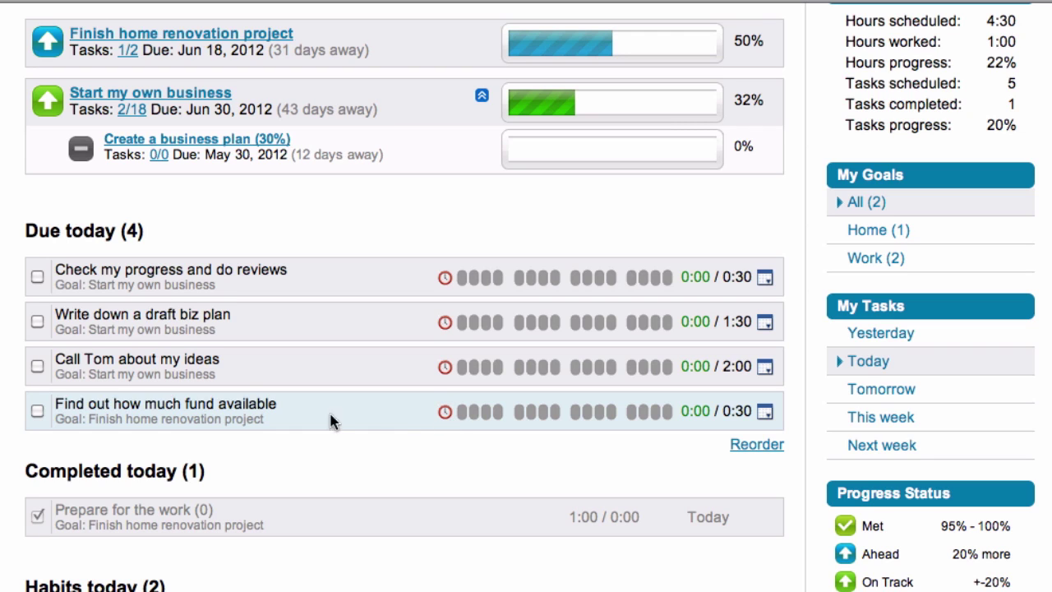
# - Try the completion form for "Find out how much fund available" with 0:30 as time spent, and cancel it
pyautogui.click(37, 410)
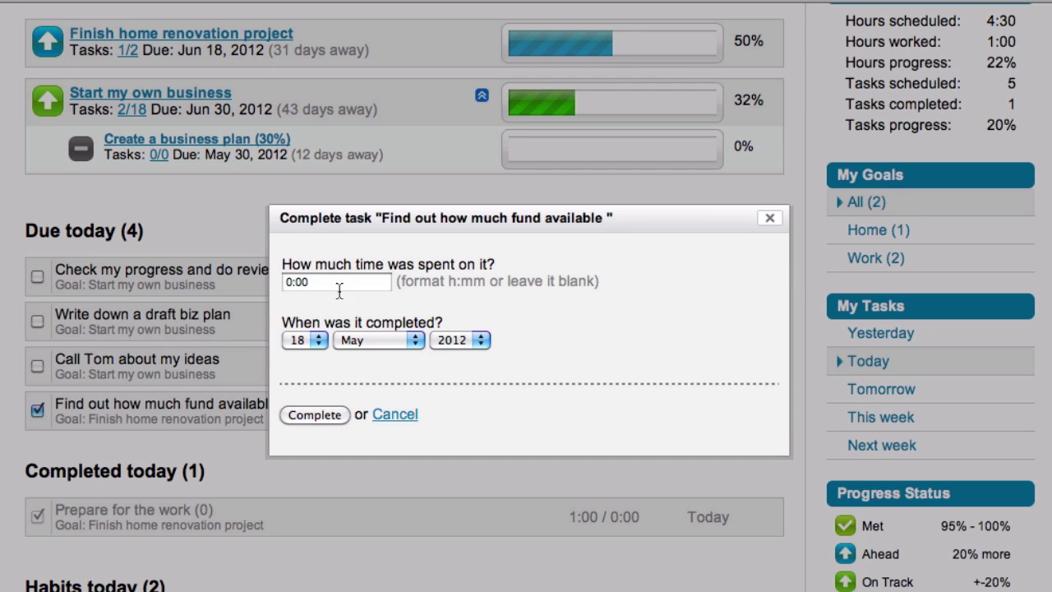
pyautogui.click(338, 284)
pyautogui.doubleClick(298, 284)
pyautogui.write('0:30')
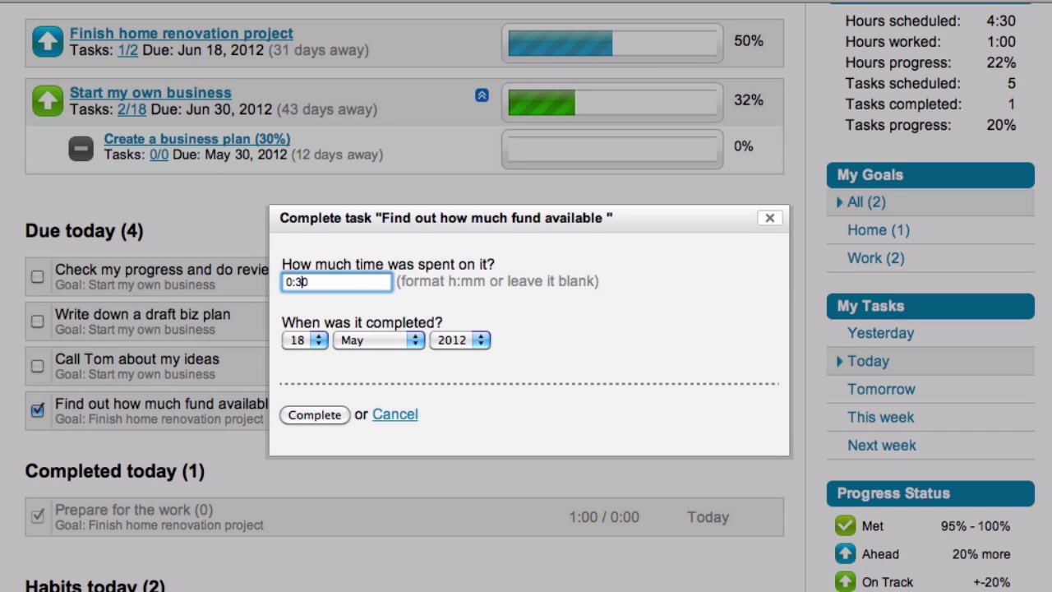
pyautogui.click(337, 342)
pyautogui.click(398, 341)
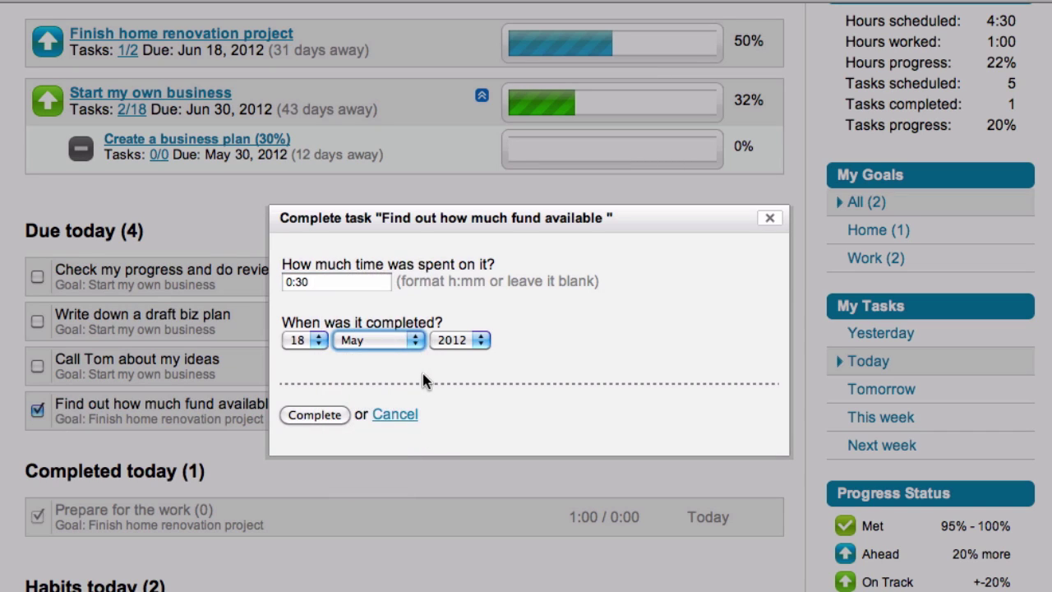
pyautogui.click(402, 415)
# - Reorder today's due tasks: call about ideas, "Find out how much fund available", "Write down a draft biz plan", "Check my progress and do reviews"
pyautogui.scroll(-1, 378, 383)
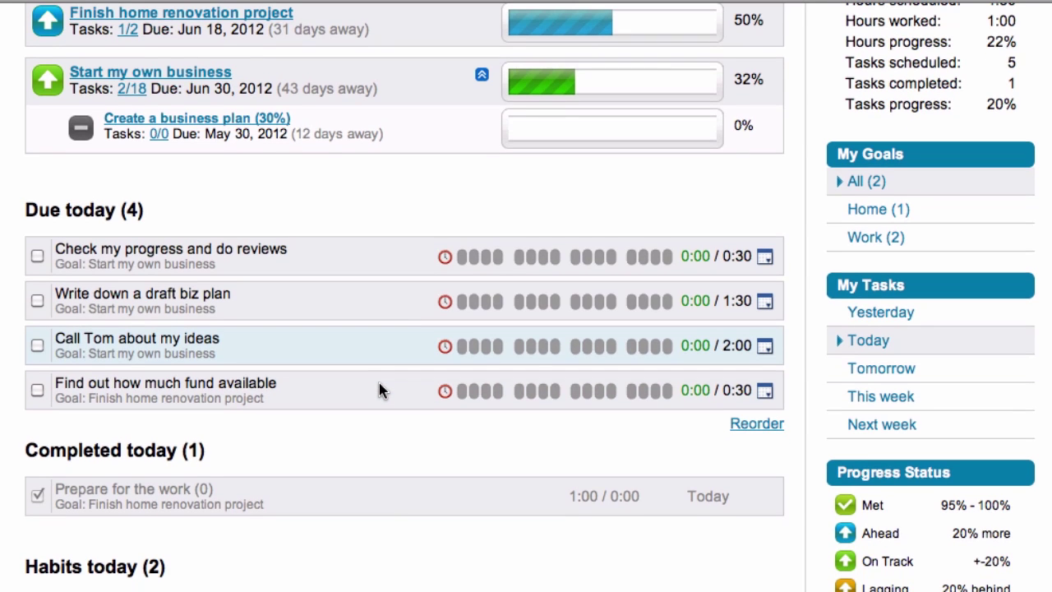
pyautogui.scroll(5, 575, 342)
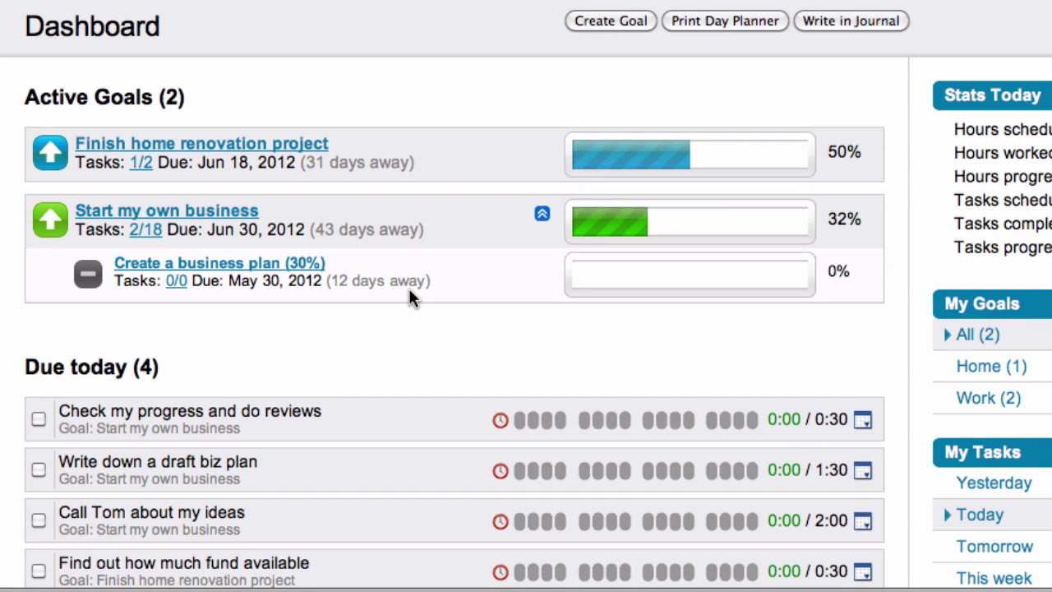
pyautogui.scroll(-3, 411, 289)
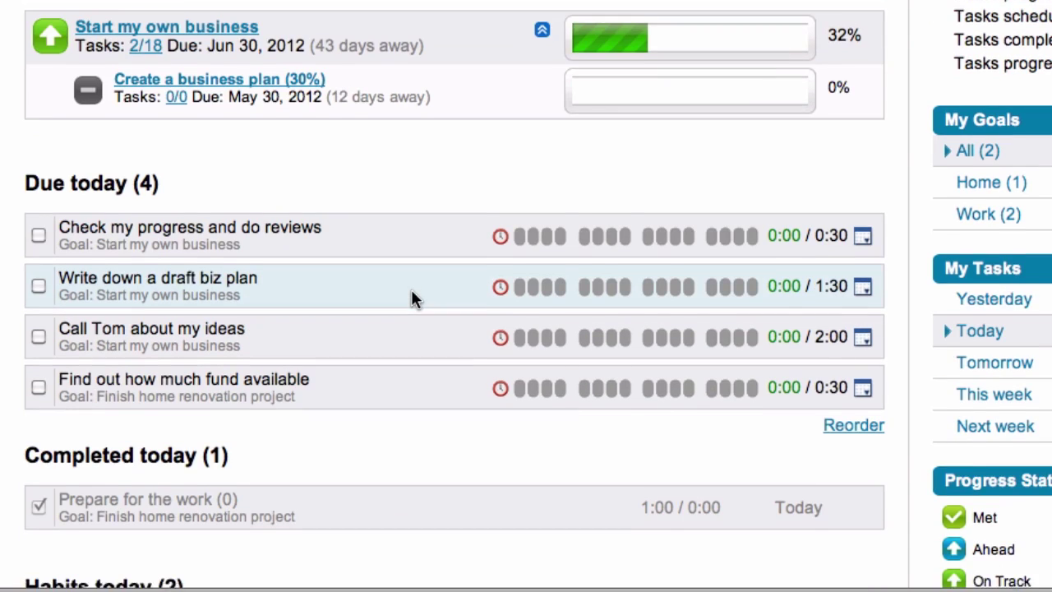
pyautogui.scroll(-1, 411, 291)
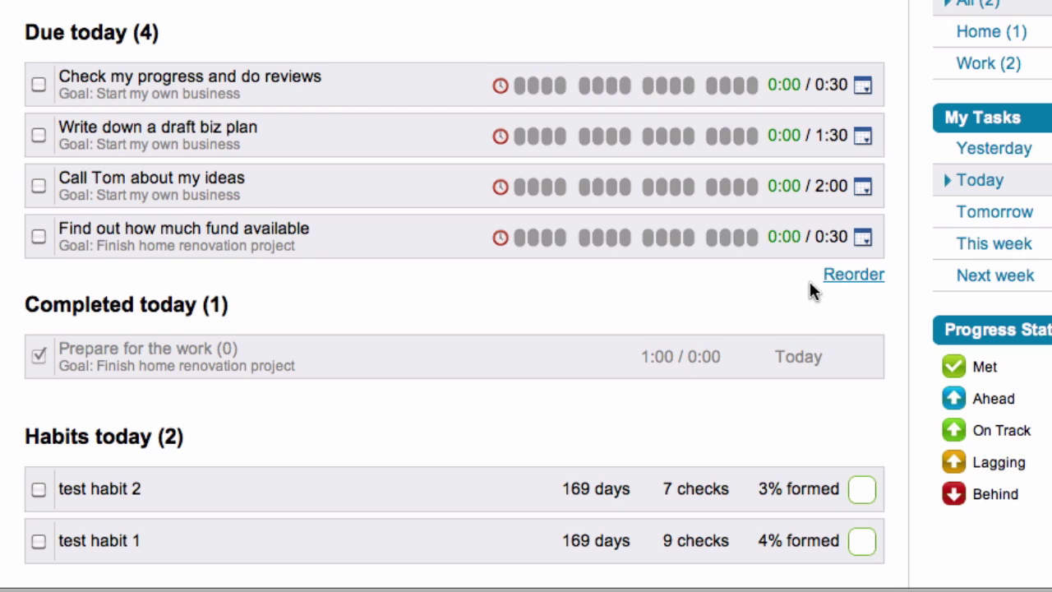
pyautogui.click(835, 282)
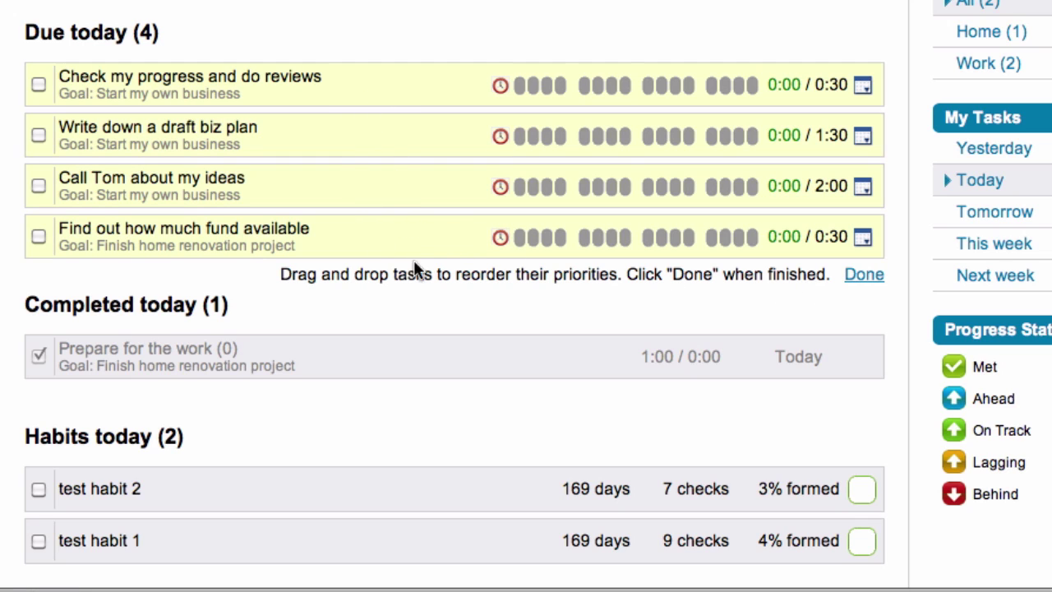
pyautogui.moveTo(386, 192); pyautogui.dragTo(378, 92)
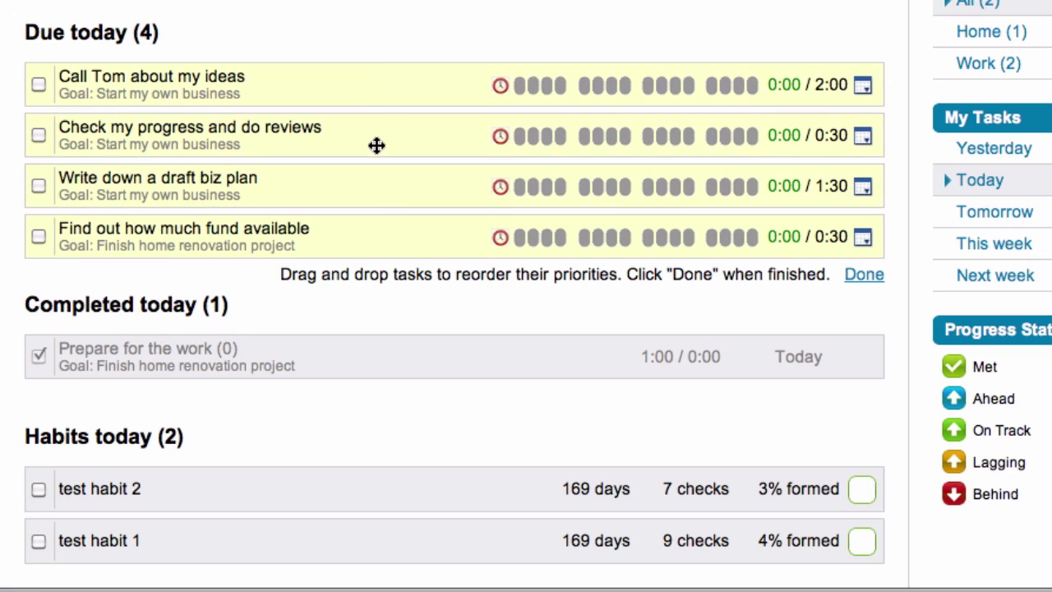
pyautogui.moveTo(371, 183); pyautogui.dragTo(368, 133)
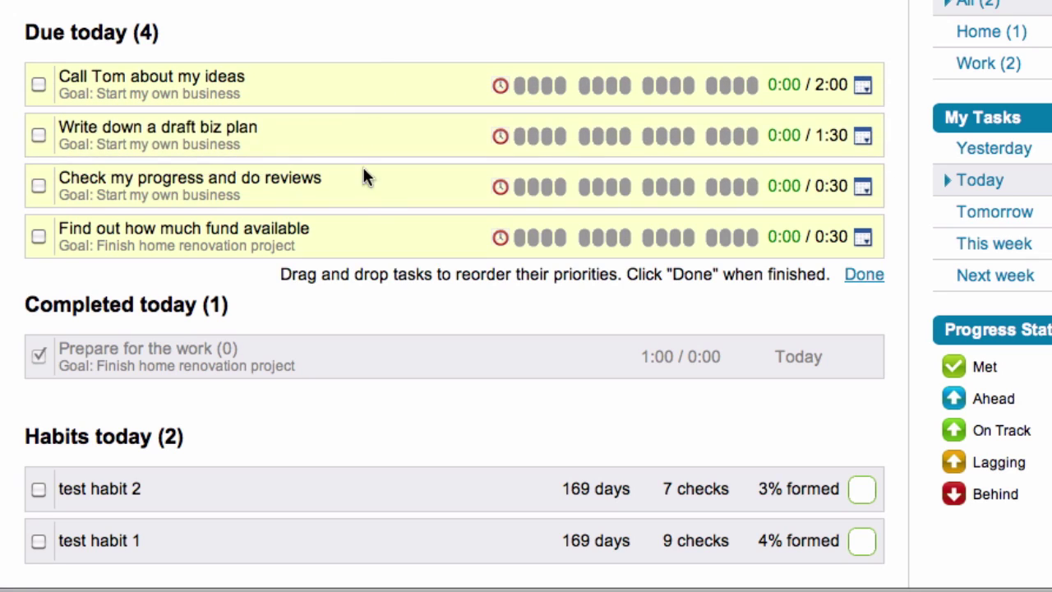
pyautogui.moveTo(364, 228); pyautogui.dragTo(368, 112)
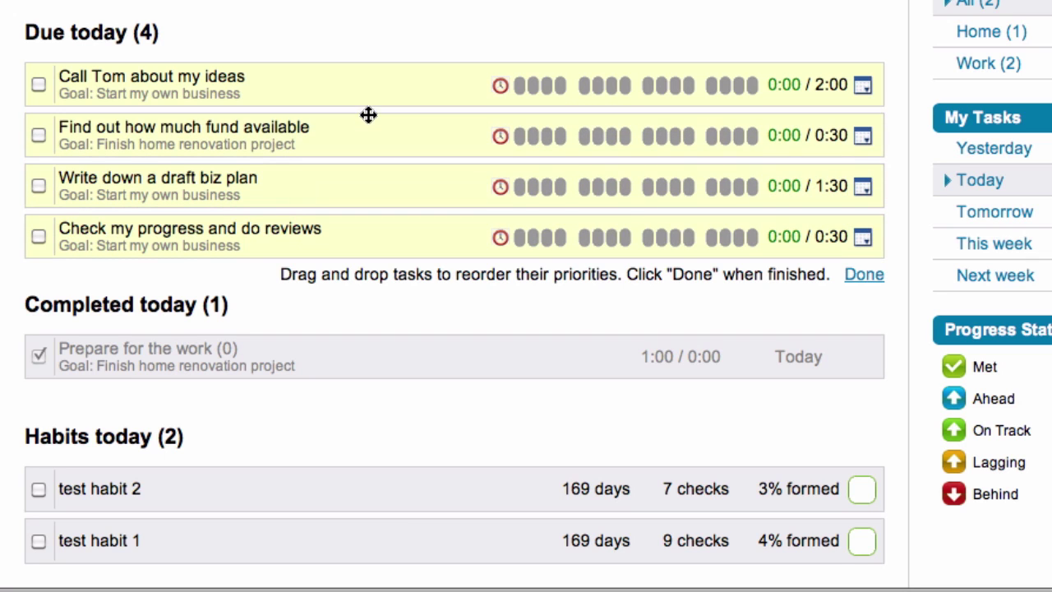
pyautogui.click(860, 280)
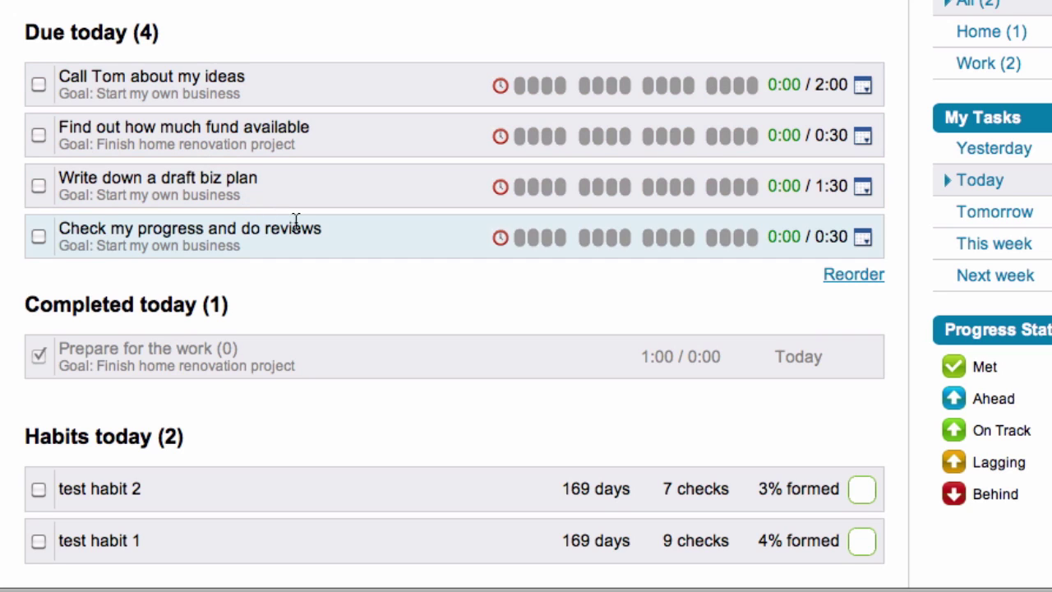
# - Open the "Start my own business" goal, check its start date, and open the goal for editing
pyautogui.scroll(1, 301, 221)
pyautogui.scroll(5, 300, 222)
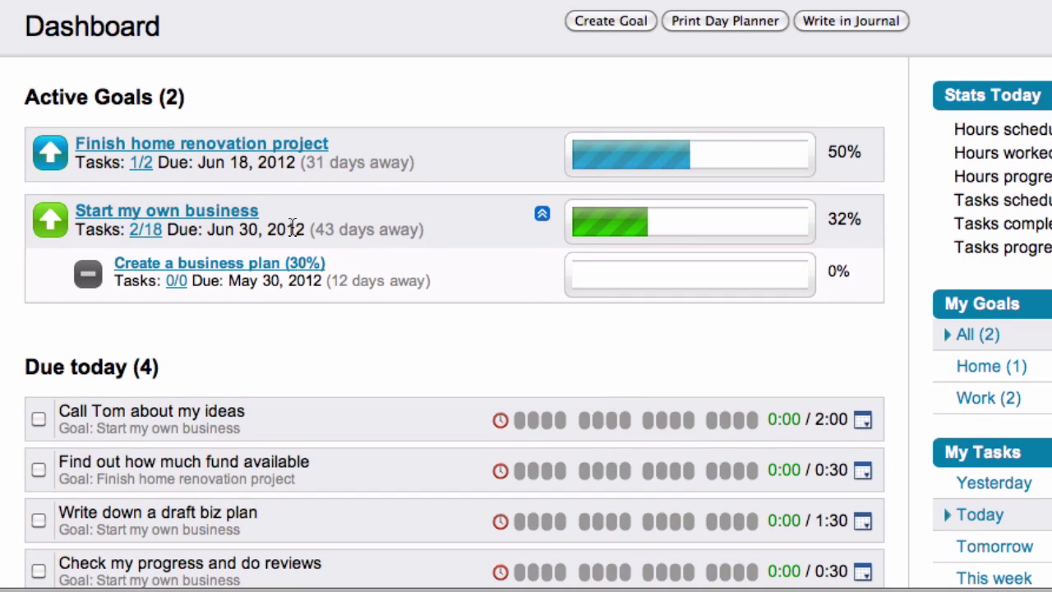
pyautogui.click(214, 213)
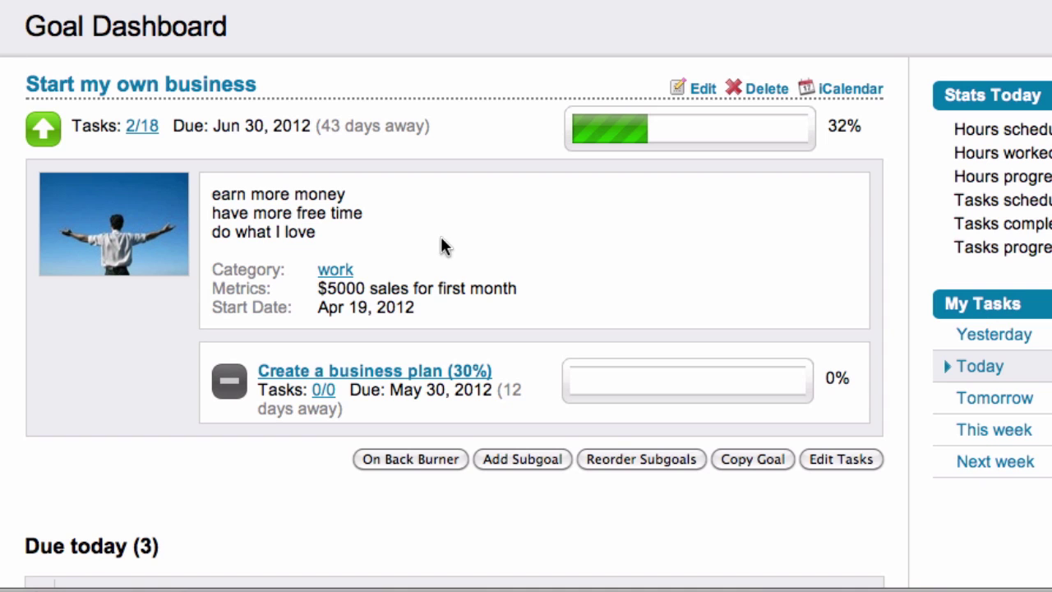
pyautogui.scroll(-1, 526, 284)
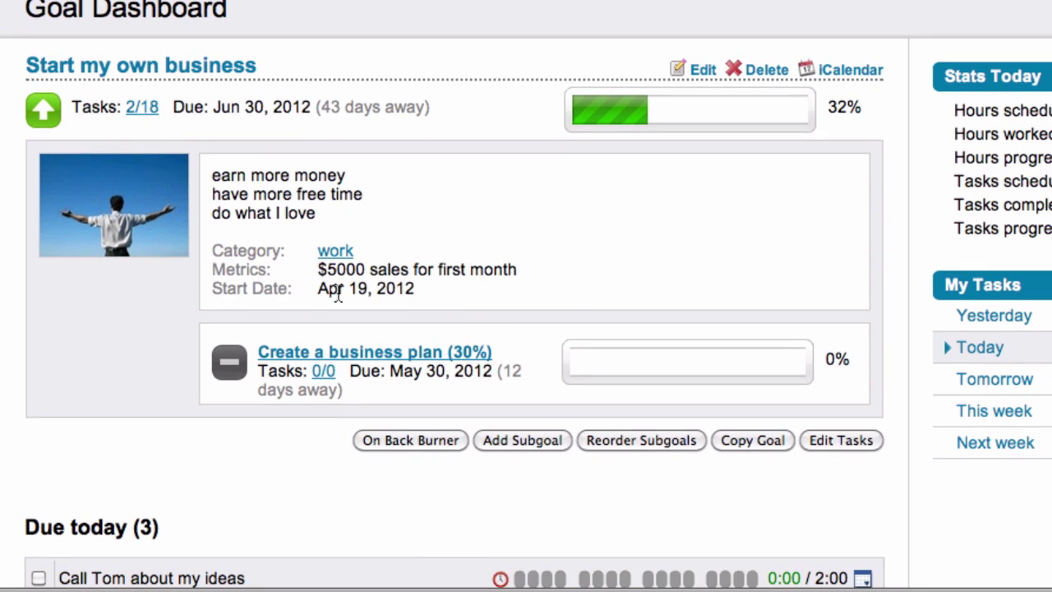
pyautogui.moveTo(215, 287); pyautogui.dragTo(426, 289)
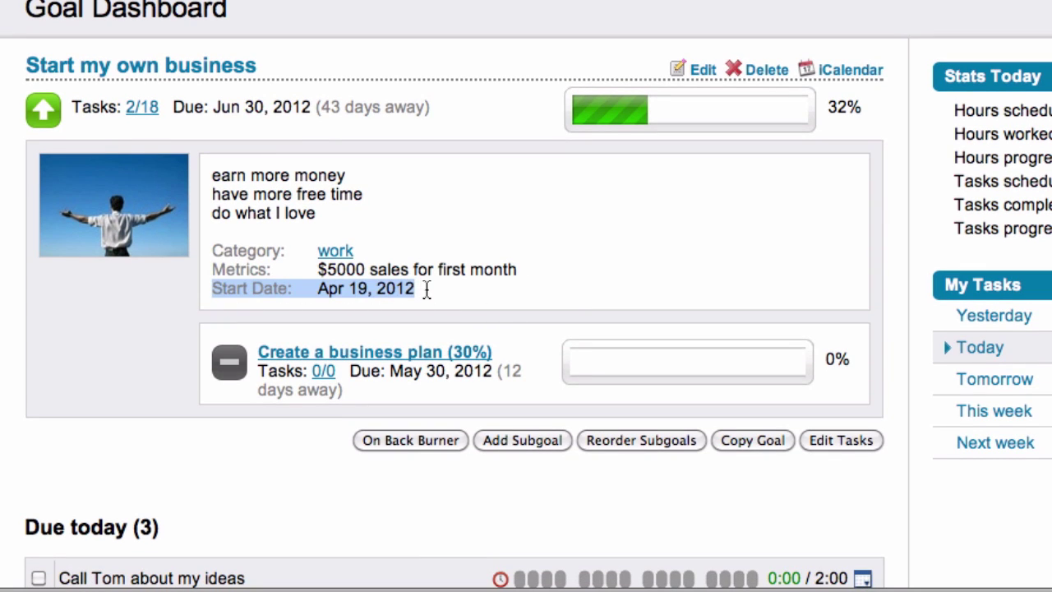
pyautogui.click(426, 288)
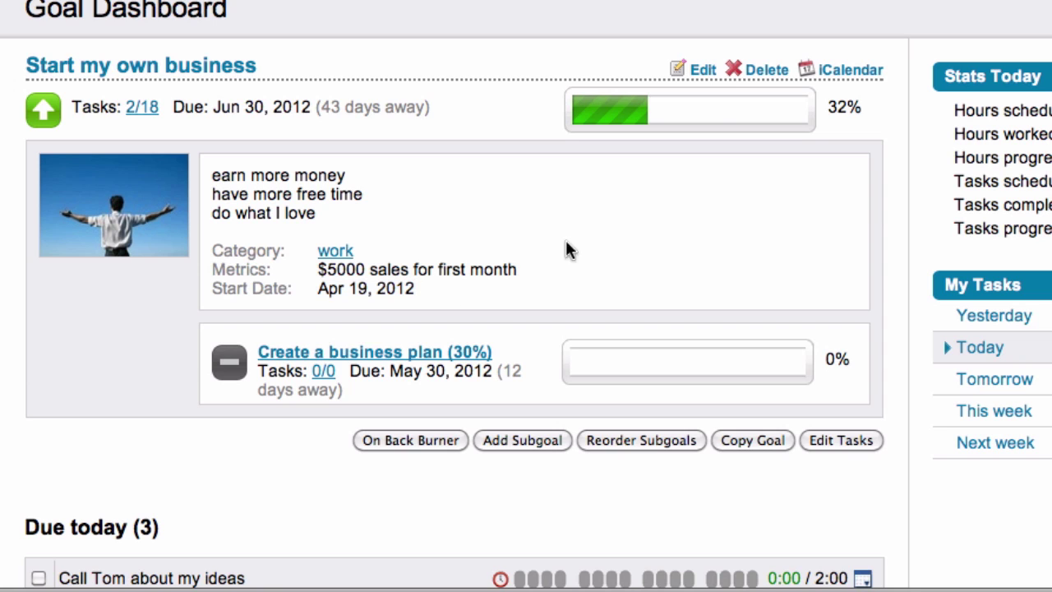
pyautogui.click(701, 73)
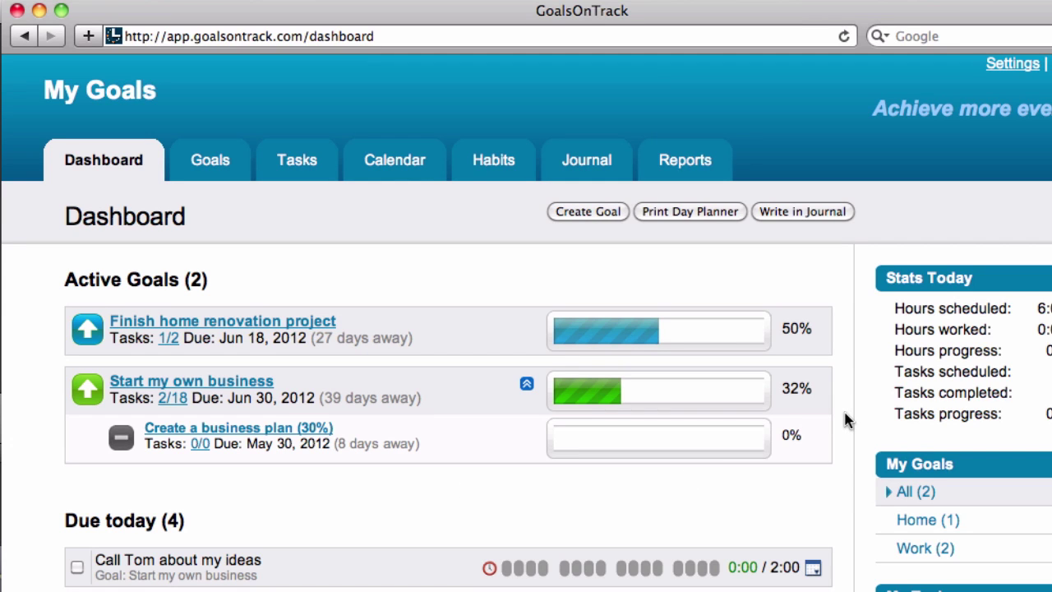
# - Check off the habits "Get up early before 7am" and "Read 10 pages of classics every day" for today
pyautogui.scroll(-2, 843, 413)
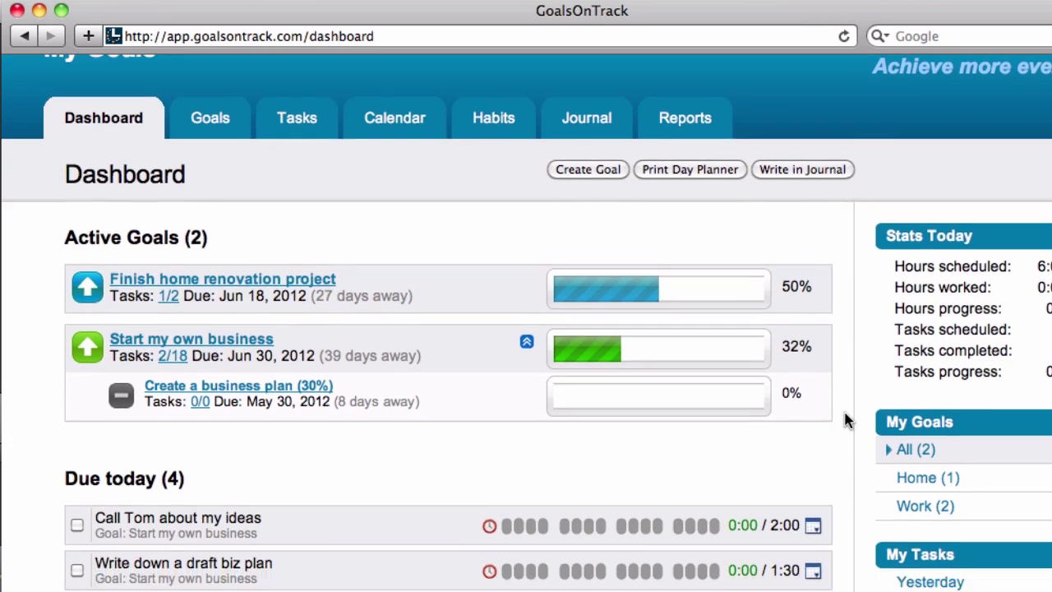
pyautogui.scroll(-3, 848, 419)
pyautogui.scroll(-4, 845, 413)
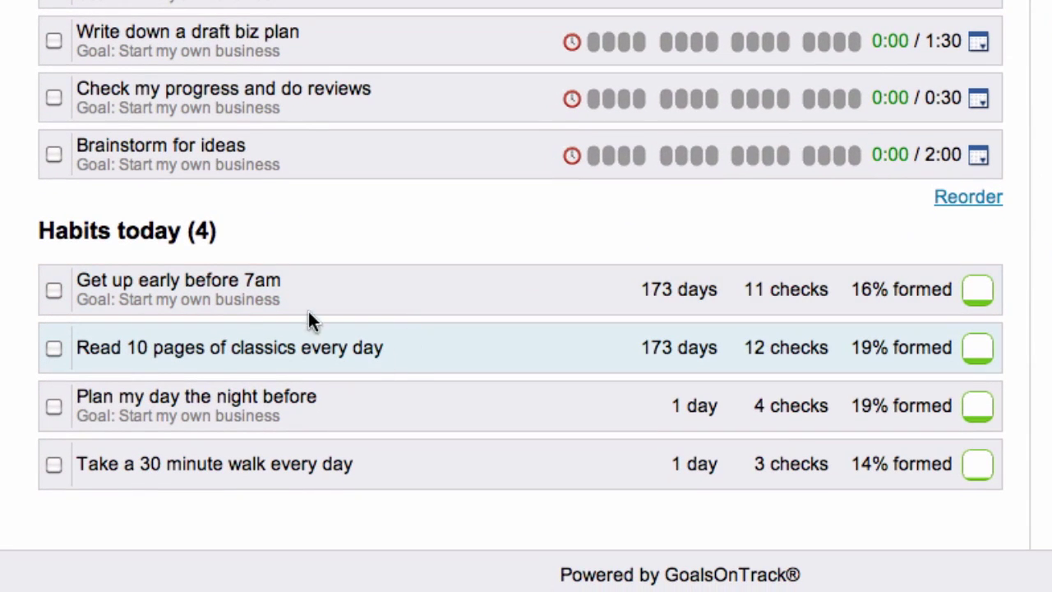
pyautogui.moveTo(38, 230); pyautogui.dragTo(231, 227)
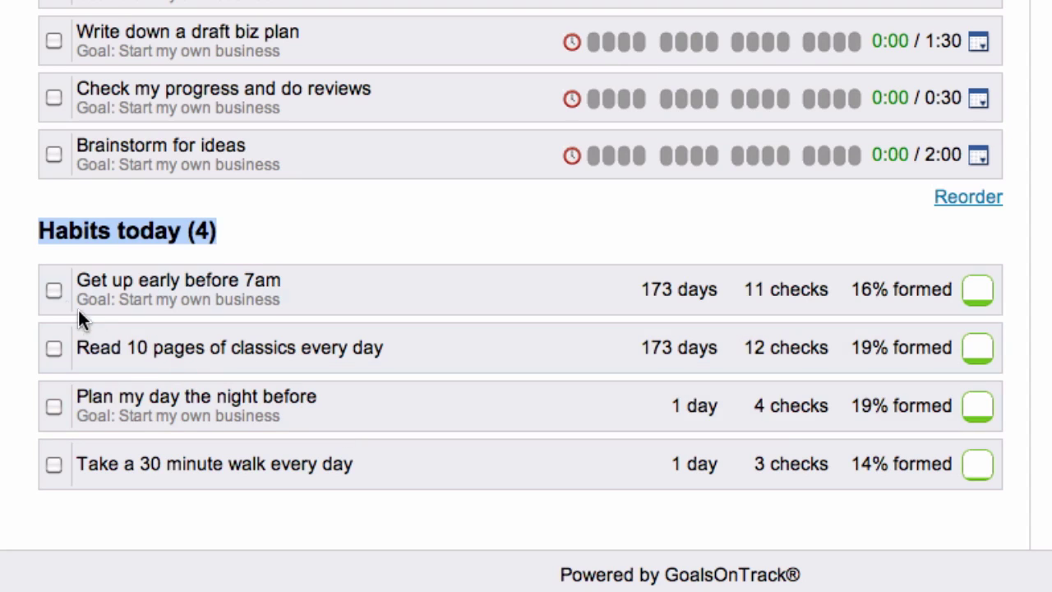
pyautogui.click(53, 291)
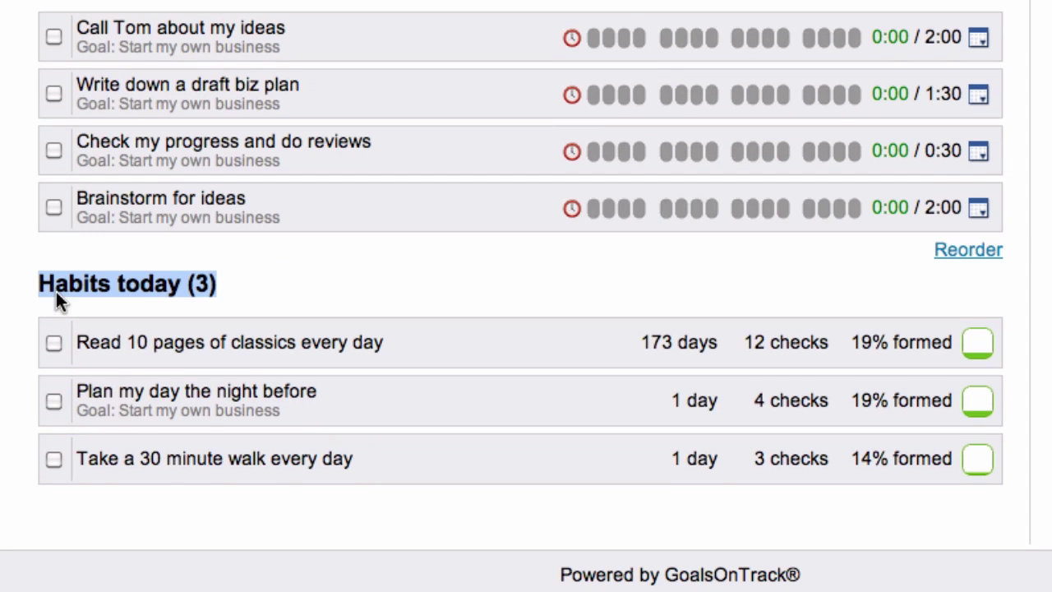
pyautogui.click(54, 344)
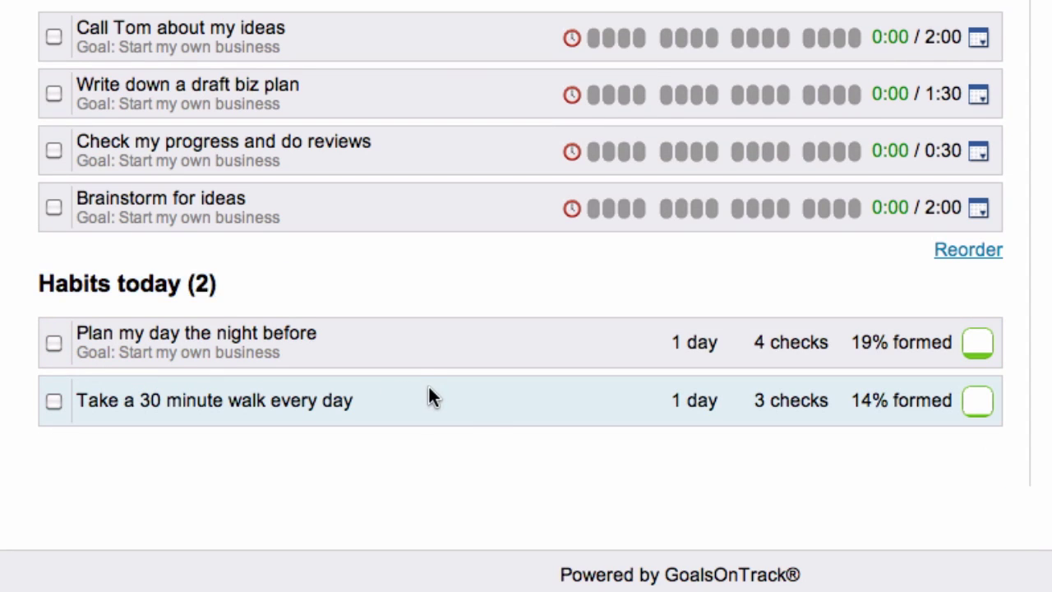
pyautogui.scroll(3, 488, 406)
pyautogui.scroll(10, 488, 416)
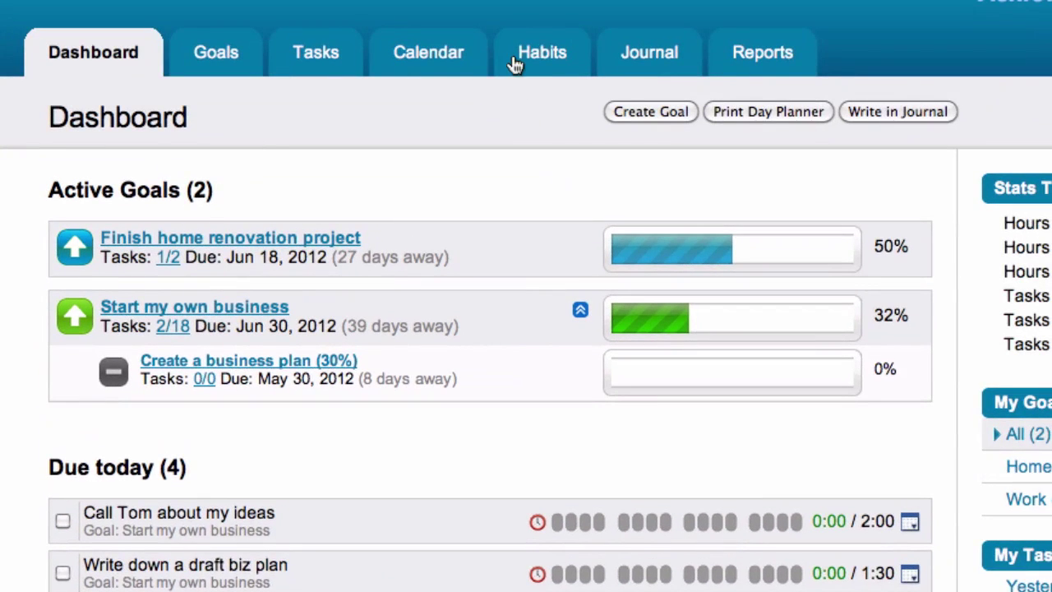
# - Open the habits list and have "Get up early before 7am" checked off for every day from Monday to Sunday, May 21 - May 27
pyautogui.click(518, 63)
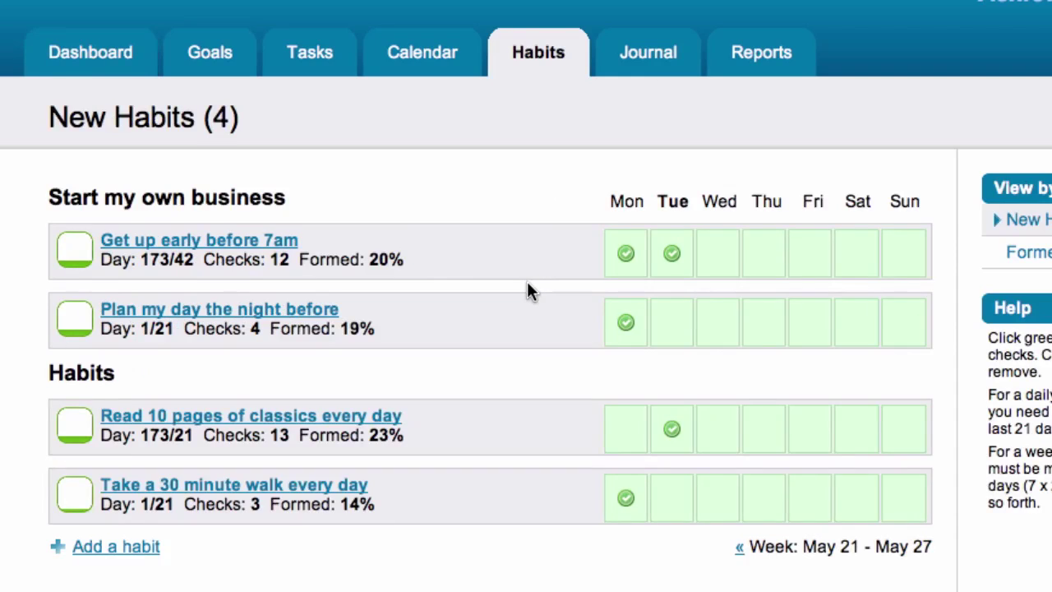
pyautogui.scroll(-5, 530, 290)
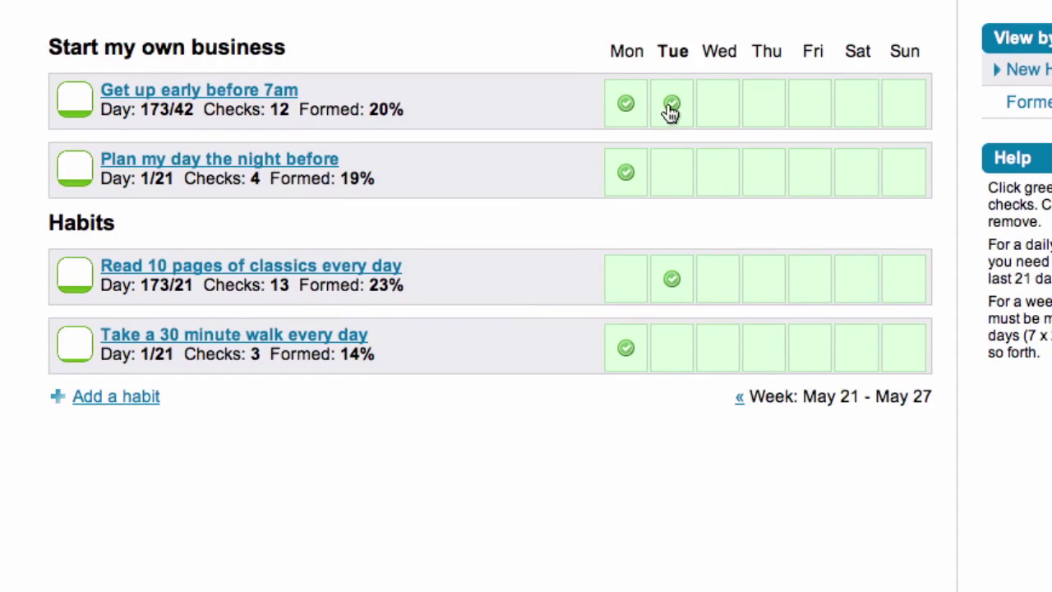
pyautogui.click(671, 110)
pyautogui.click(625, 113)
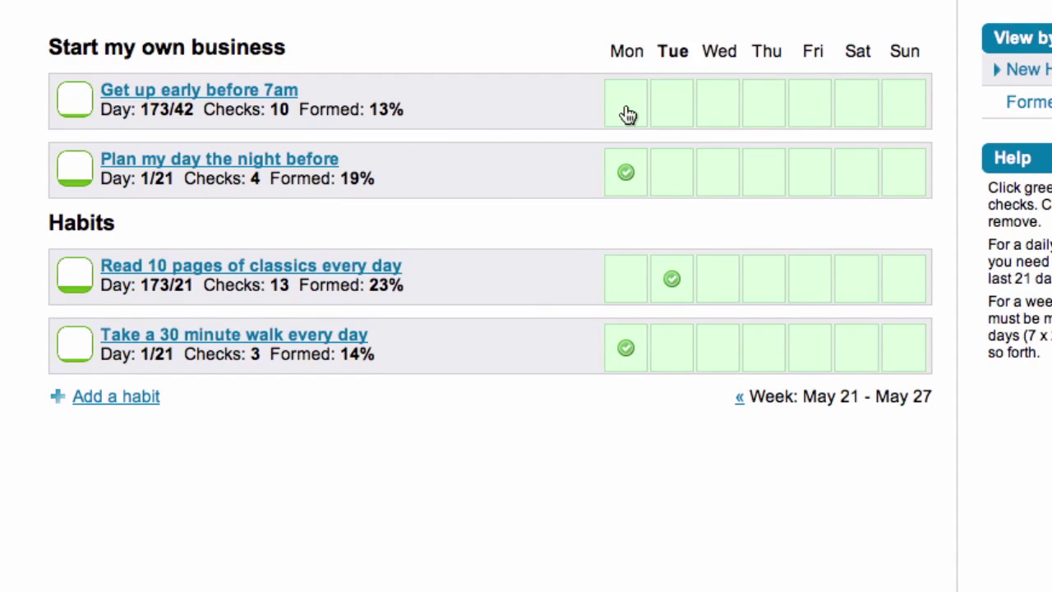
pyautogui.click(626, 112)
pyautogui.click(668, 112)
pyautogui.click(711, 112)
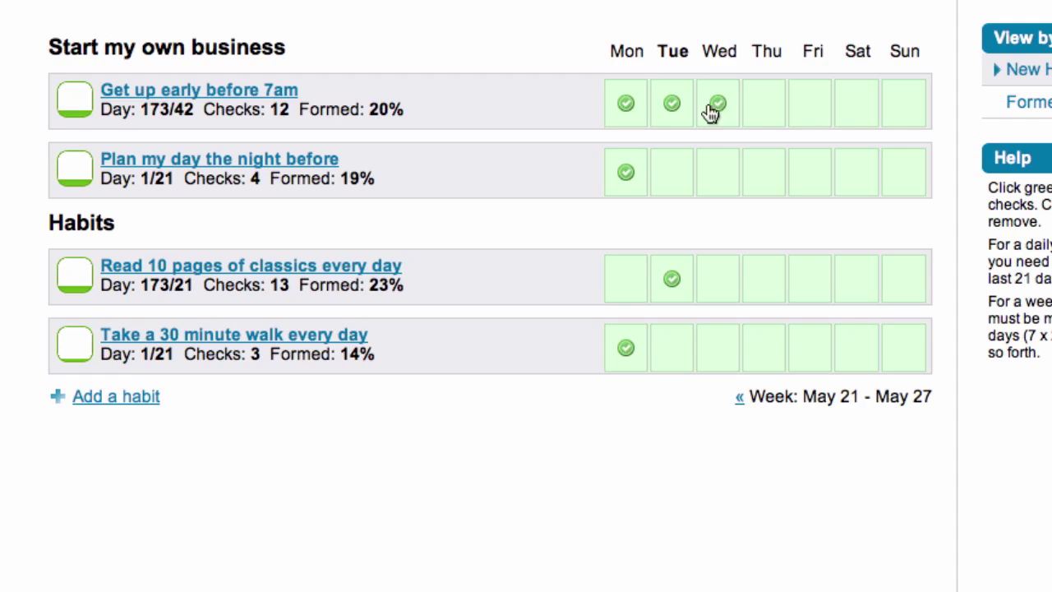
pyautogui.click(769, 115)
pyautogui.click(804, 113)
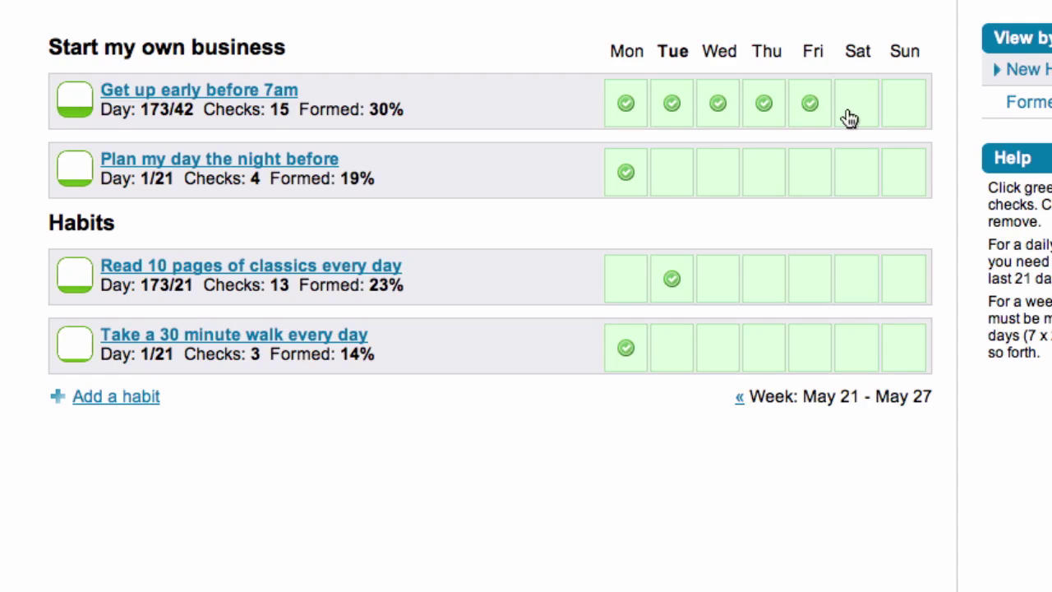
pyautogui.click(849, 115)
pyautogui.click(907, 103)
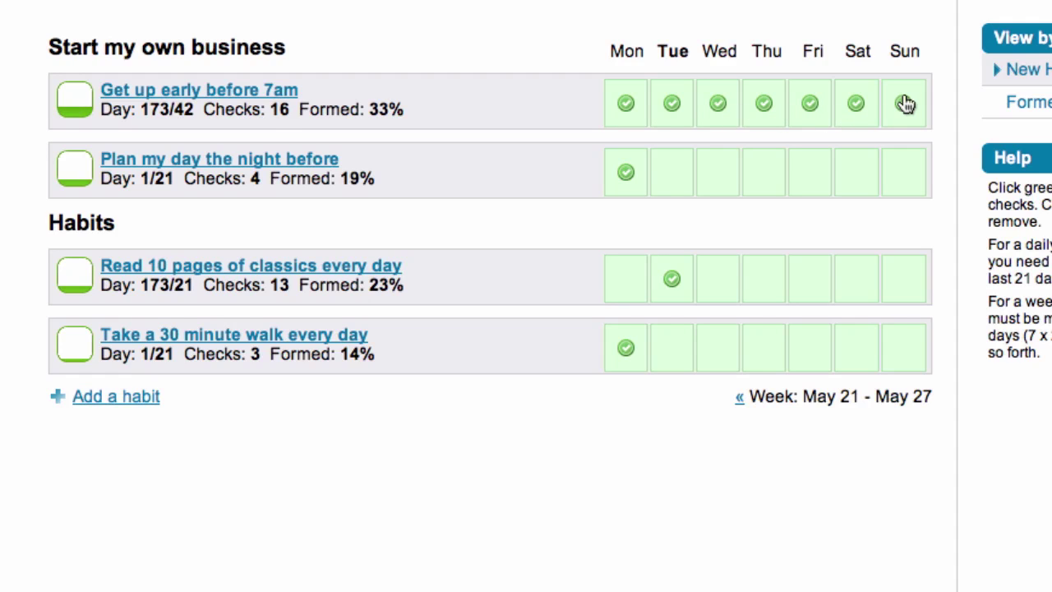
# - For the week May 14 - May 20, uncheck Thursday and check Friday for "Get up early before 7am", and return to the current week
pyautogui.click(740, 400)
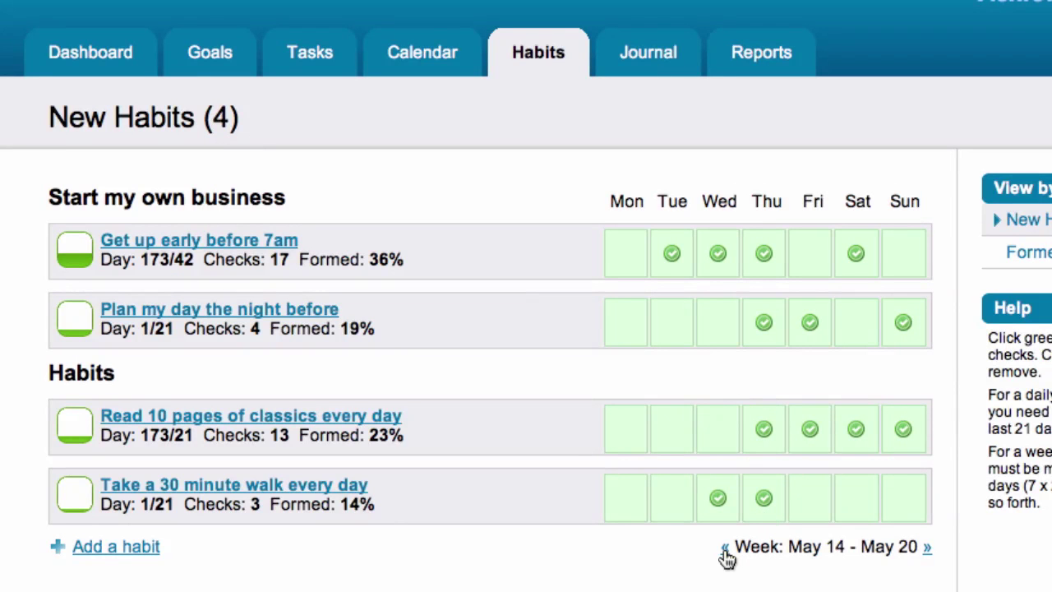
pyautogui.click(764, 257)
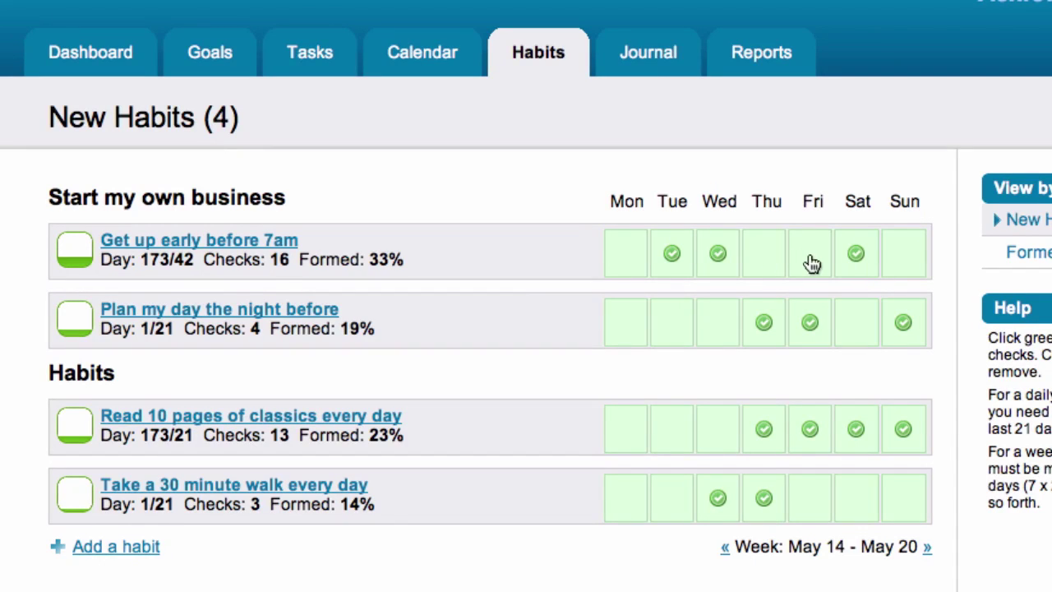
pyautogui.click(811, 258)
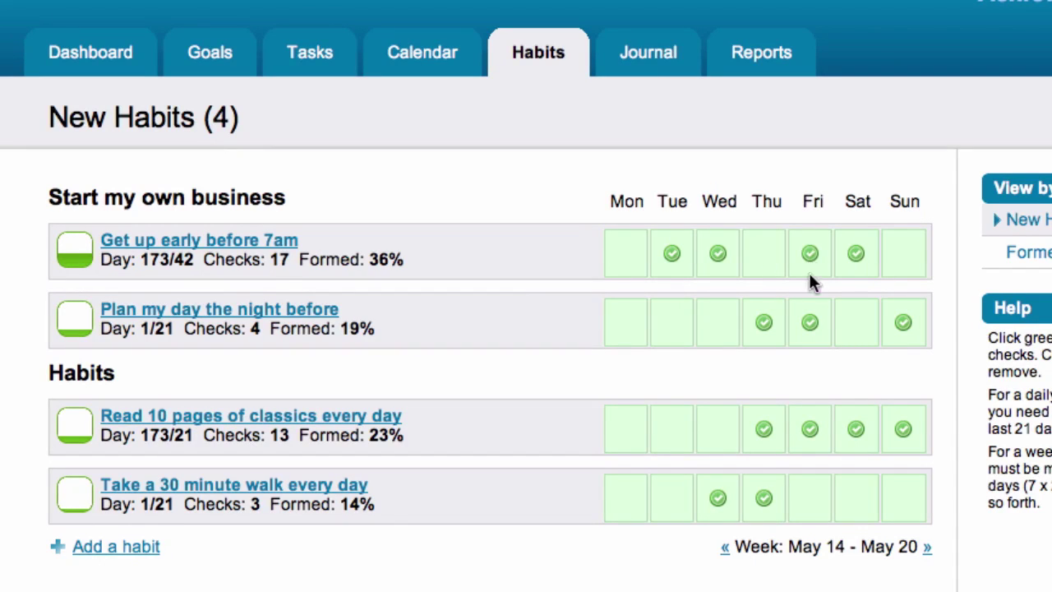
pyautogui.click(927, 548)
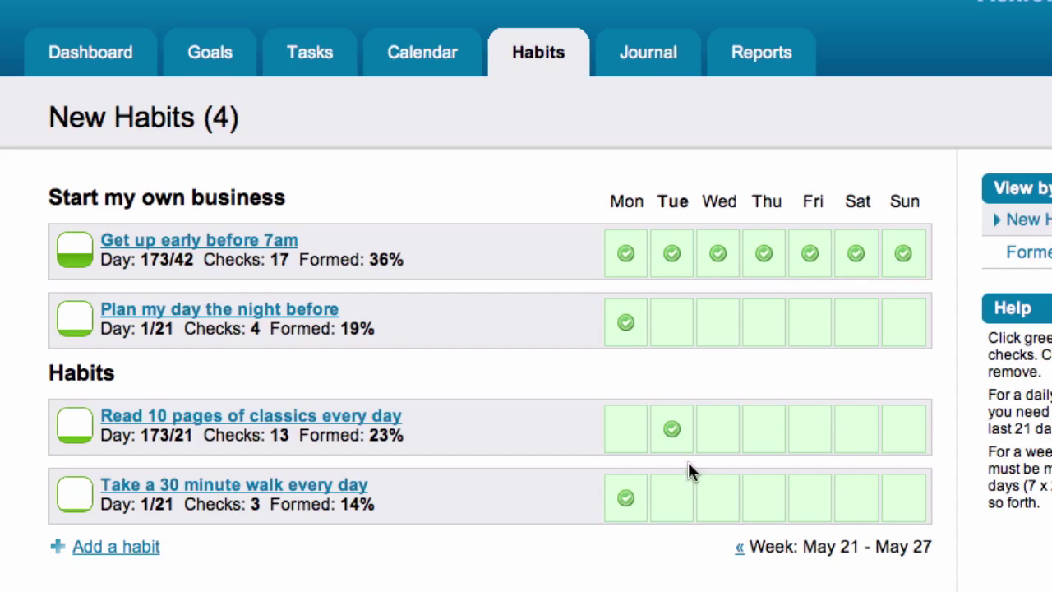
# - Assign the habit "Read 10 pages of classics every day" to the goal "Start my own business" and save it
pyautogui.scroll(-1, 550, 377)
pyautogui.scroll(-2, 551, 377)
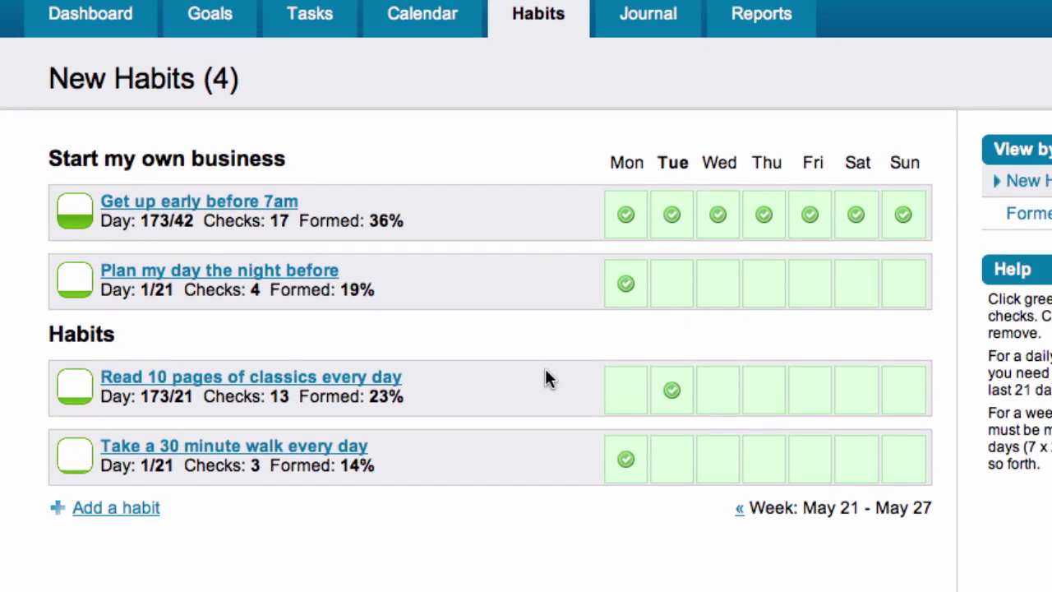
pyautogui.click(256, 396)
pyautogui.scroll(-5, 256, 396)
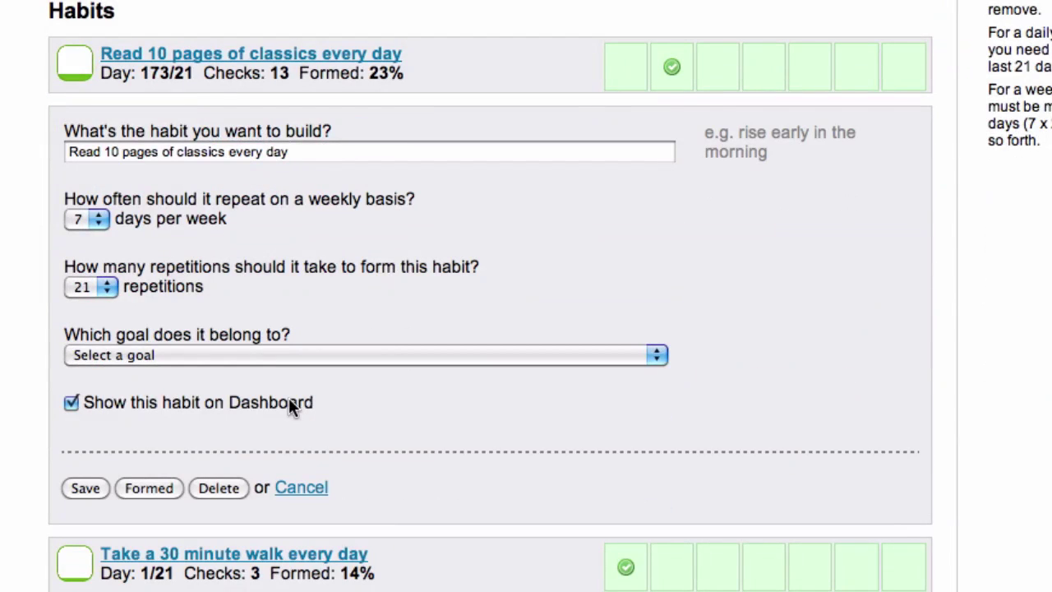
pyautogui.click(285, 362)
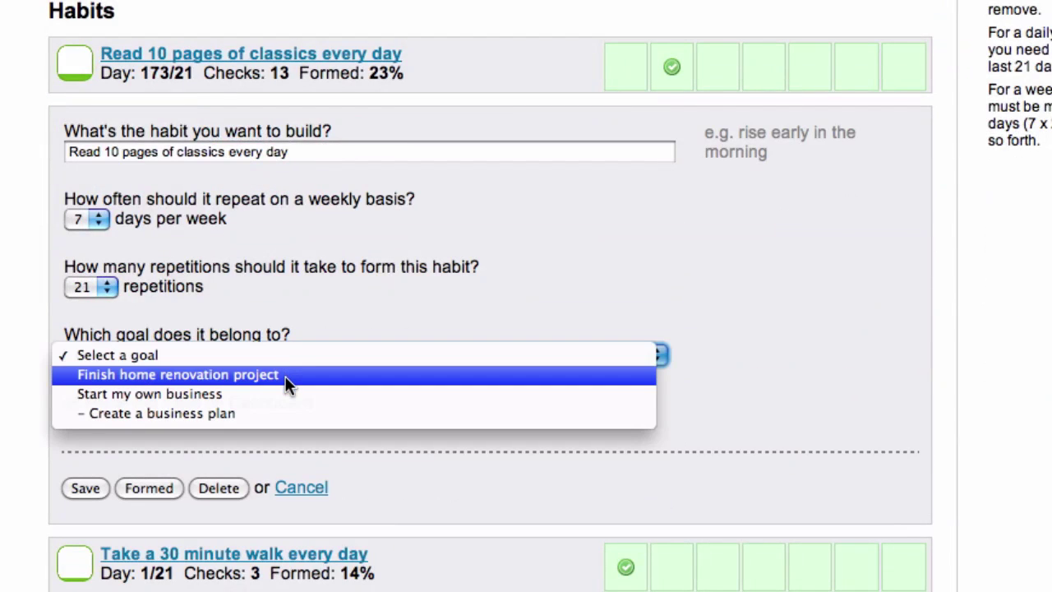
pyautogui.click(287, 388)
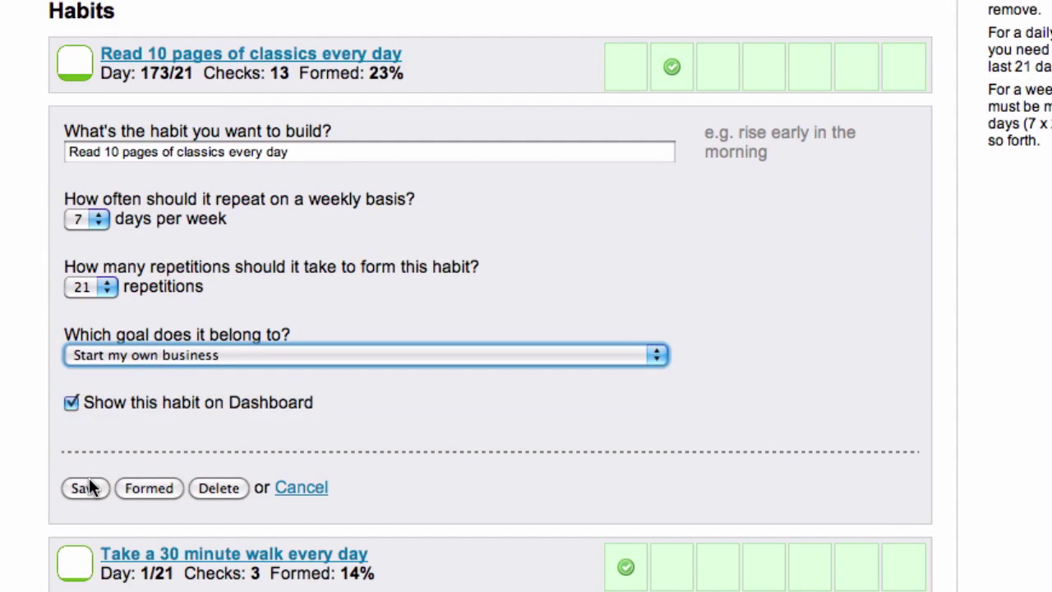
pyautogui.click(85, 487)
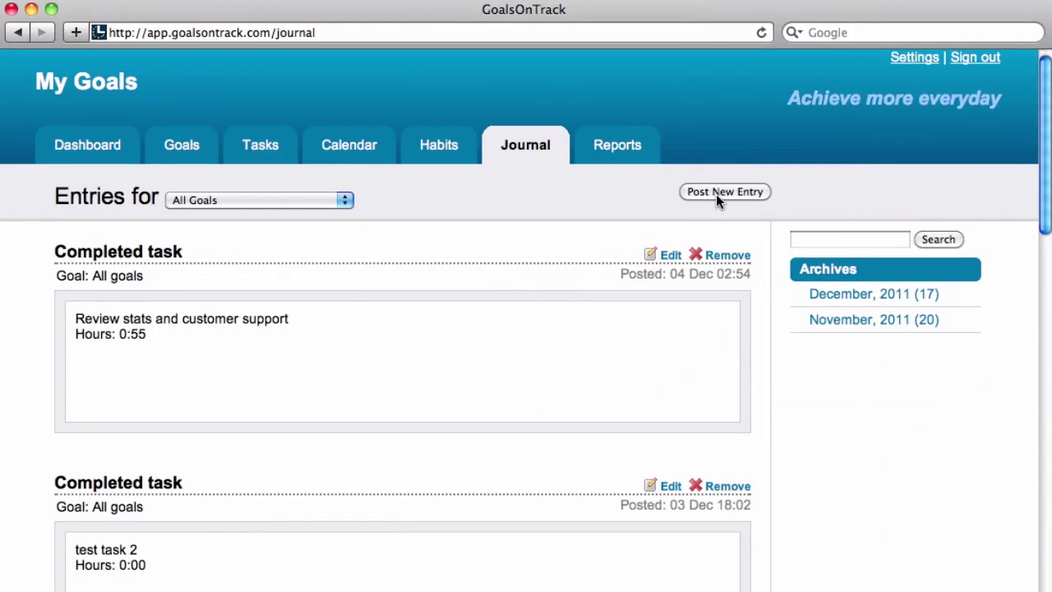
# - Filter the journal by "Start my own business" and write a new entry beginning "I think the main thing for me is to make clear"
pyautogui.click(324, 202)
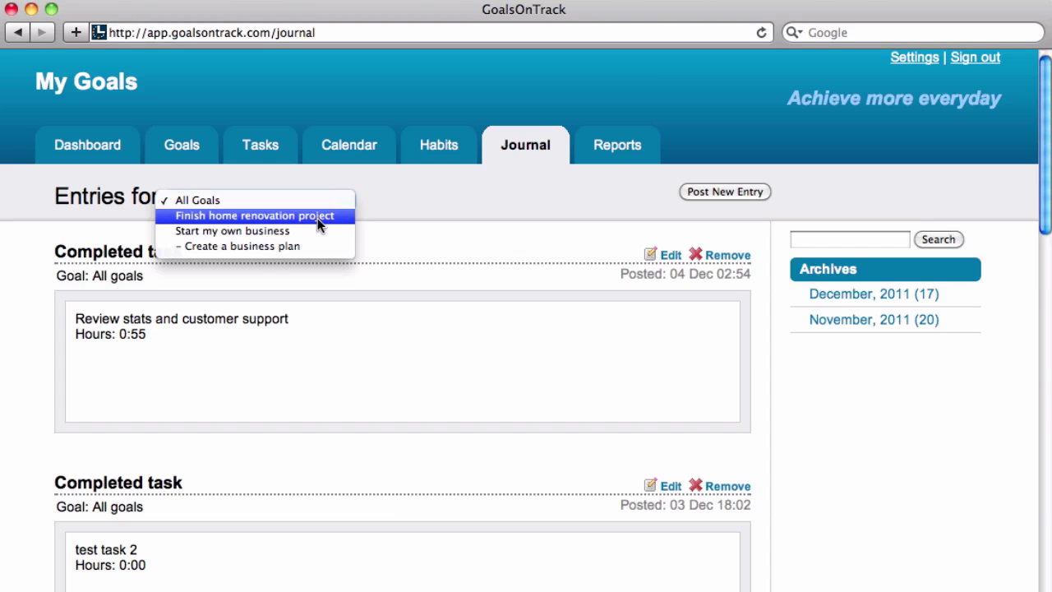
pyautogui.click(318, 230)
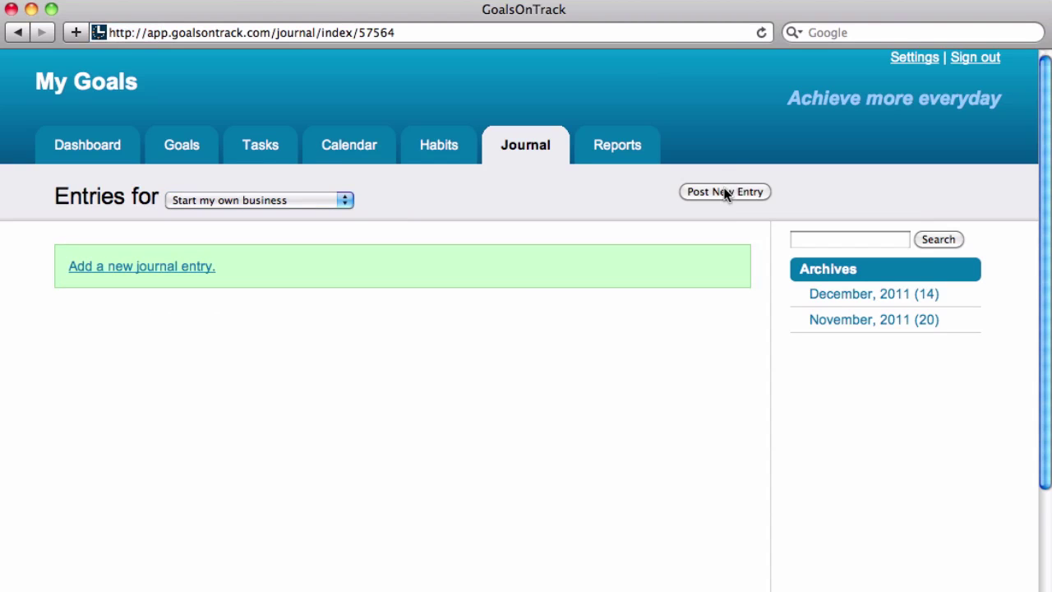
pyautogui.click(724, 192)
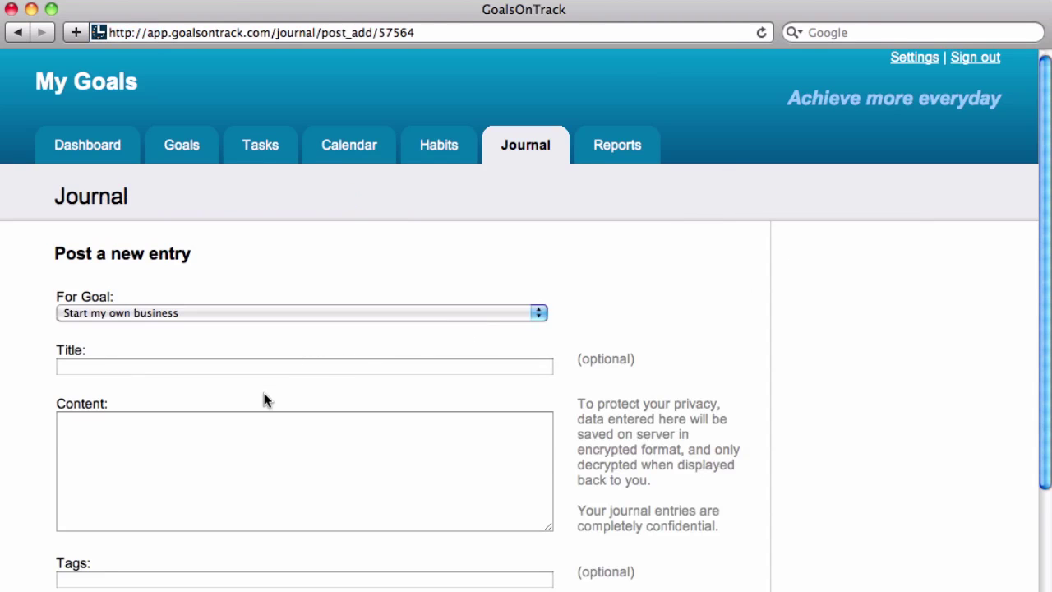
pyautogui.click(241, 427)
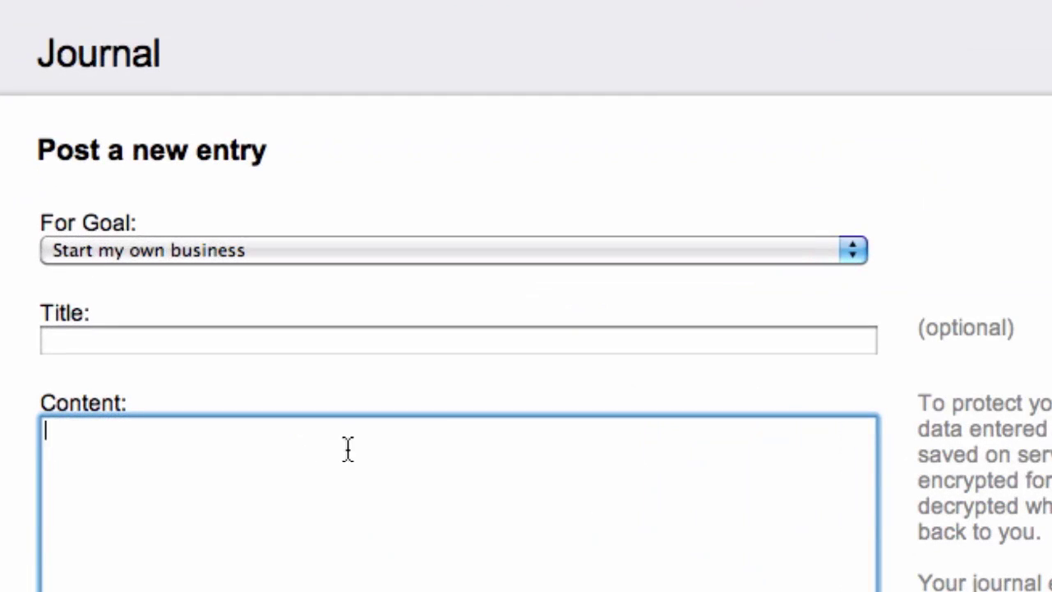
pyautogui.write('I think the mai')
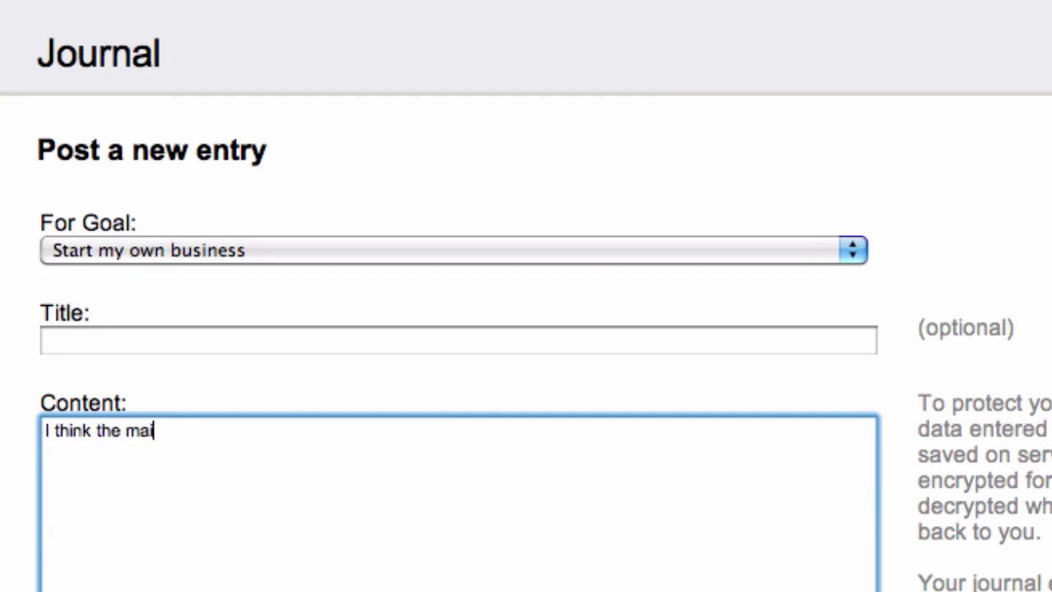
pyautogui.write('n thing for ')
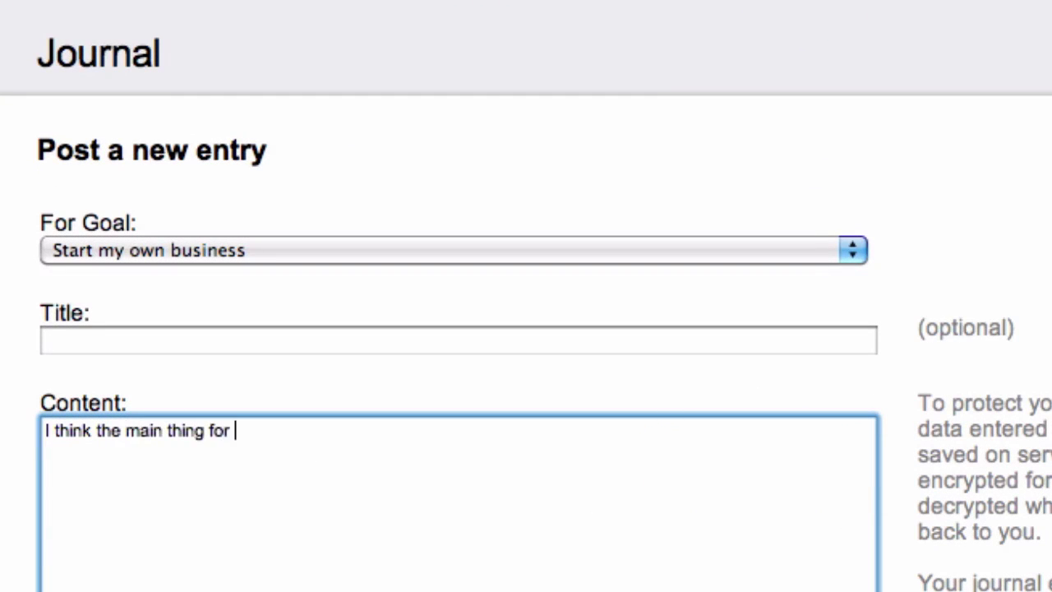
pyautogui.write('me is to ')
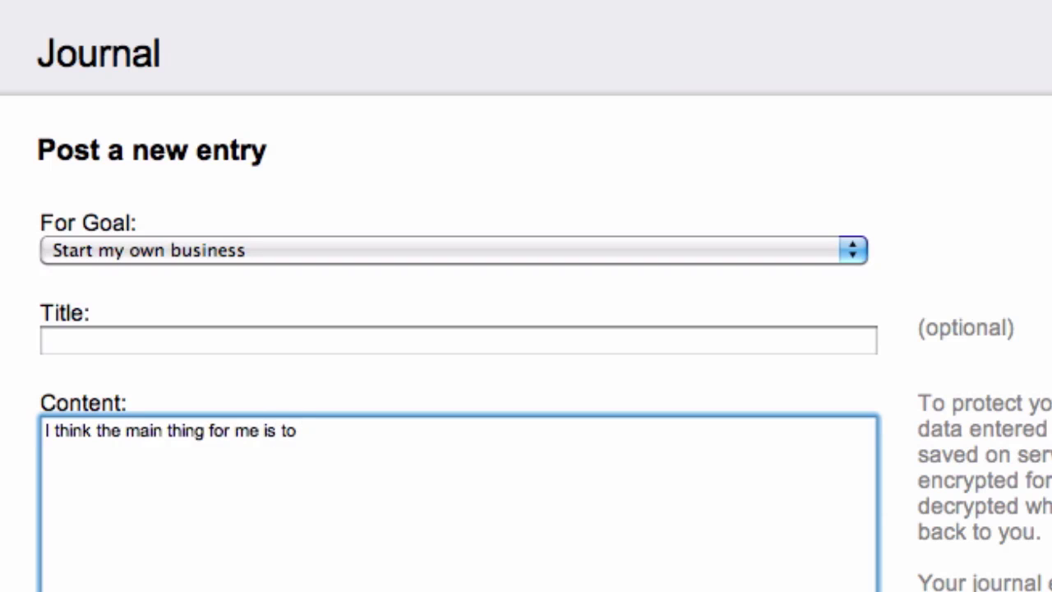
pyautogui.write('make clear')
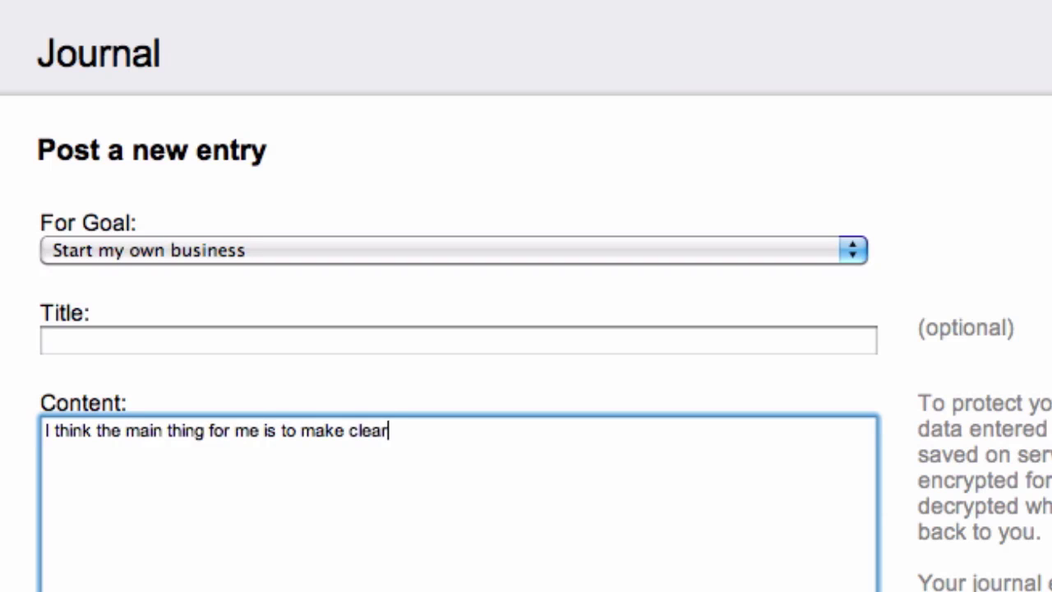
pyautogui.write(' ...')
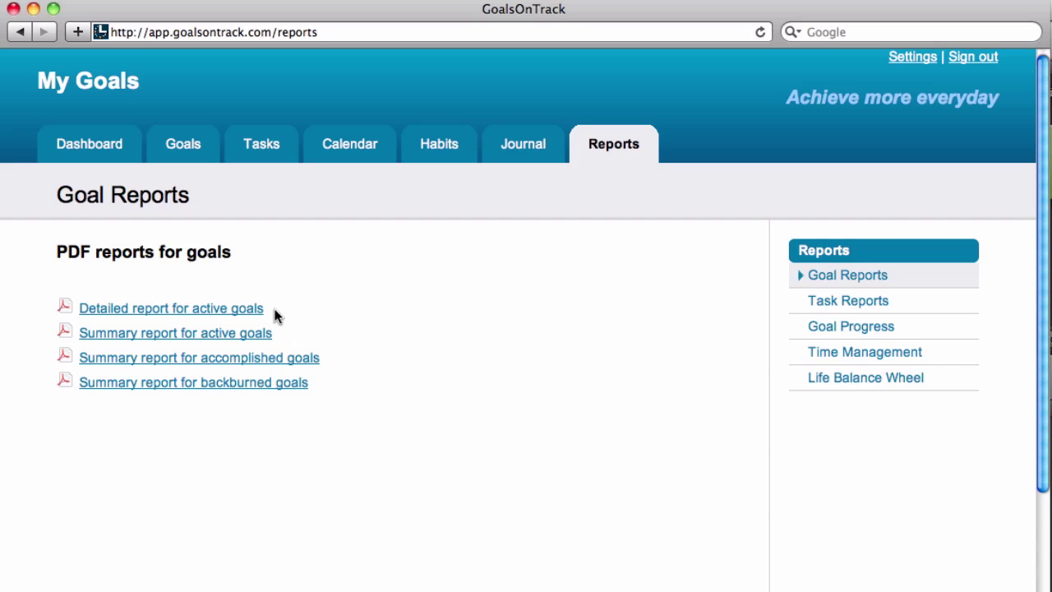
# - View the detailed PDF report for active goals and this month's time usage charts by goal and by category
pyautogui.click(224, 312)
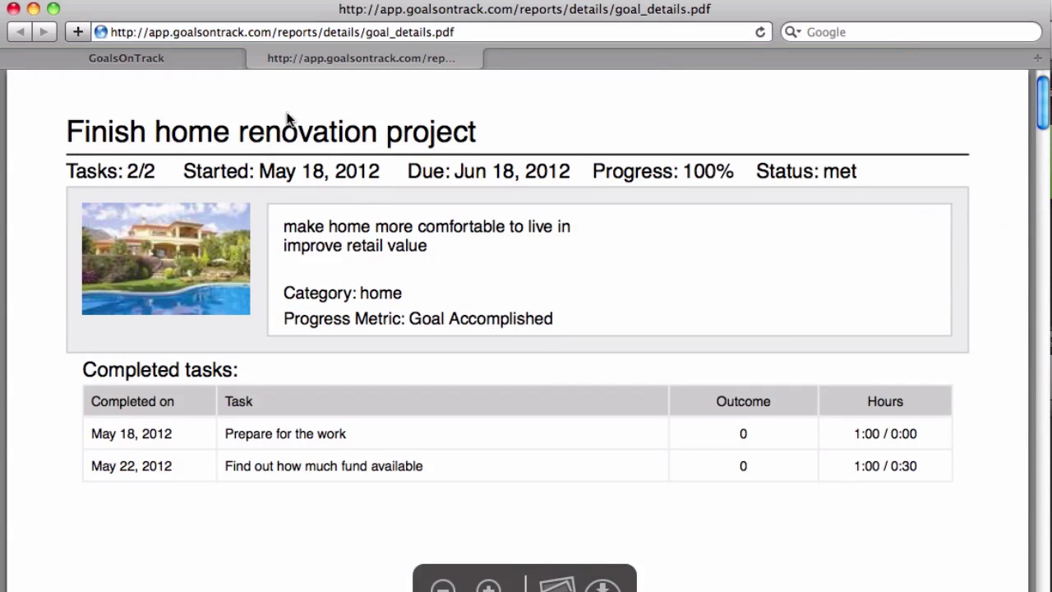
pyautogui.click(257, 57)
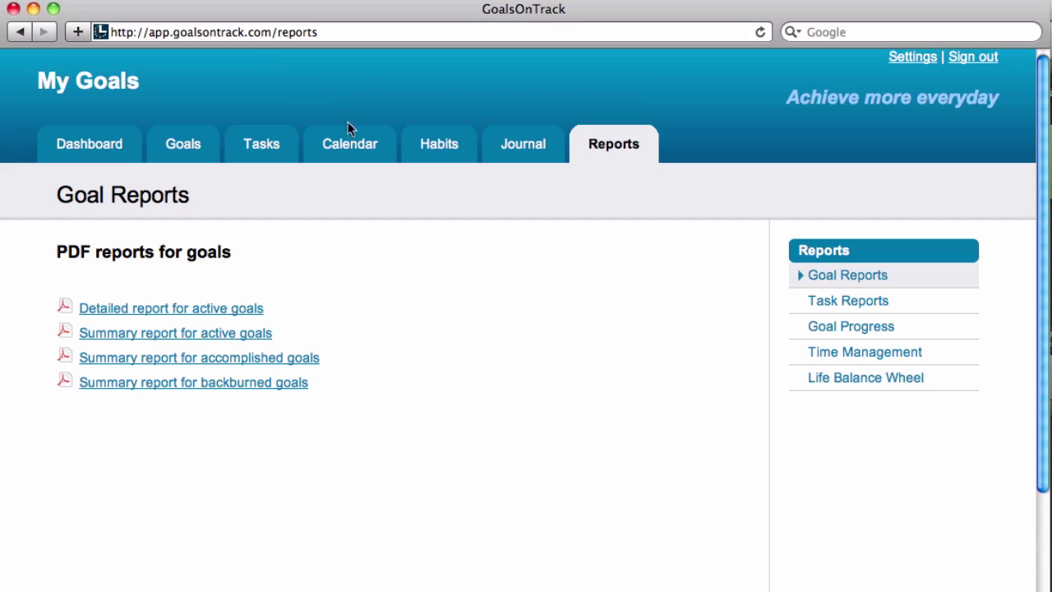
pyautogui.click(839, 355)
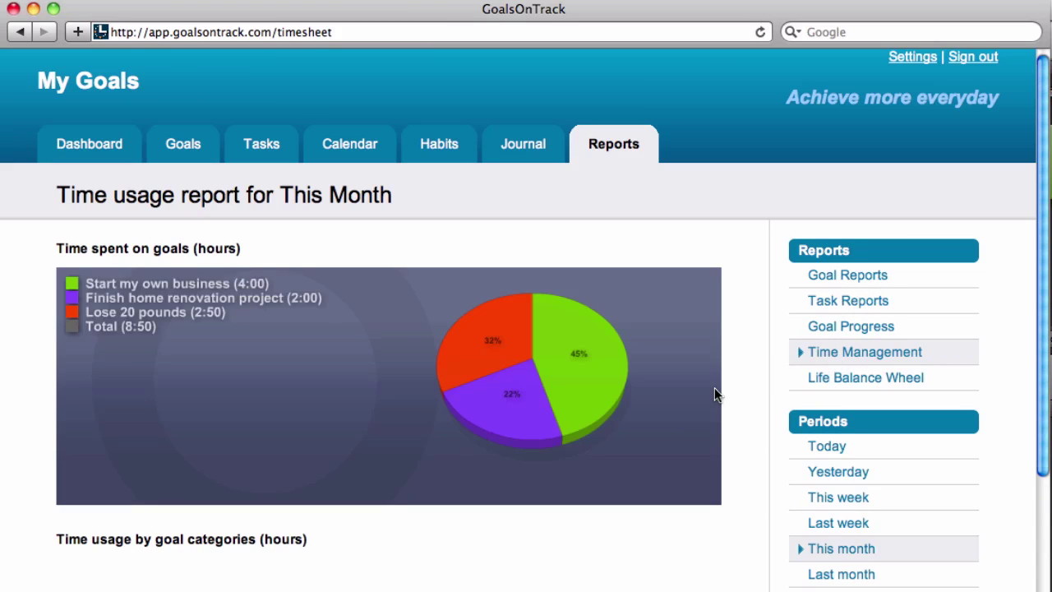
pyautogui.scroll(-1, 691, 374)
pyautogui.click(599, 336)
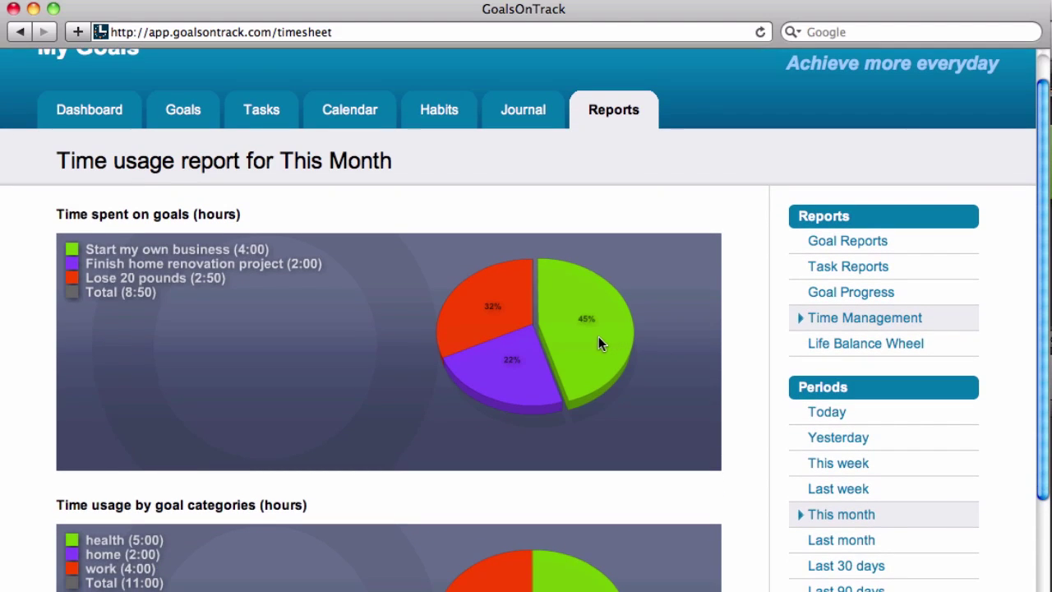
pyautogui.scroll(-5, 721, 398)
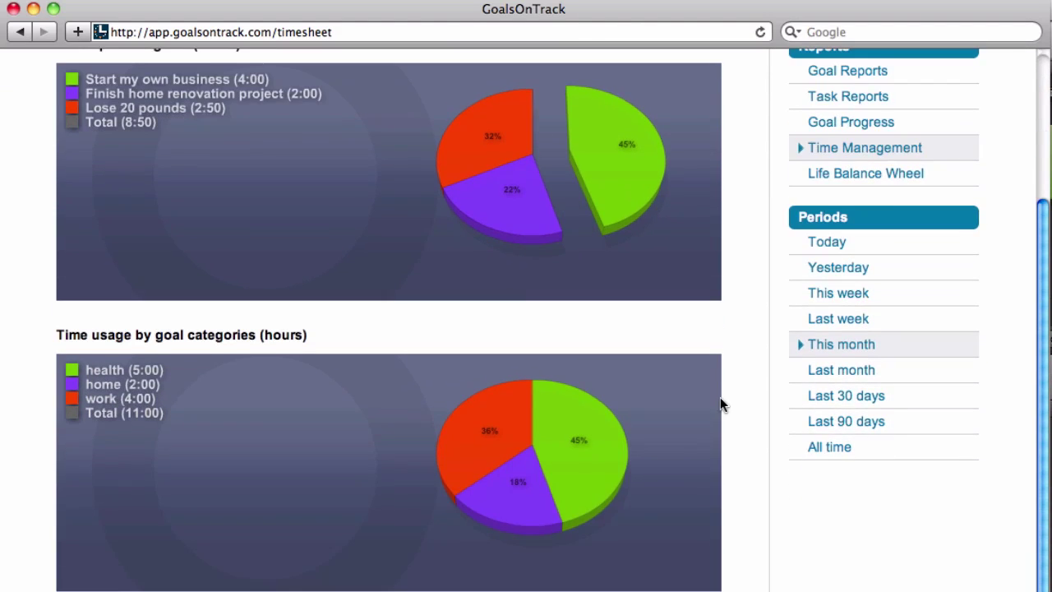
pyautogui.scroll(3, 721, 398)
# - Examine this week's Life Balance Wheel report, covering the goal, action and time balance charts
pyautogui.click(838, 294)
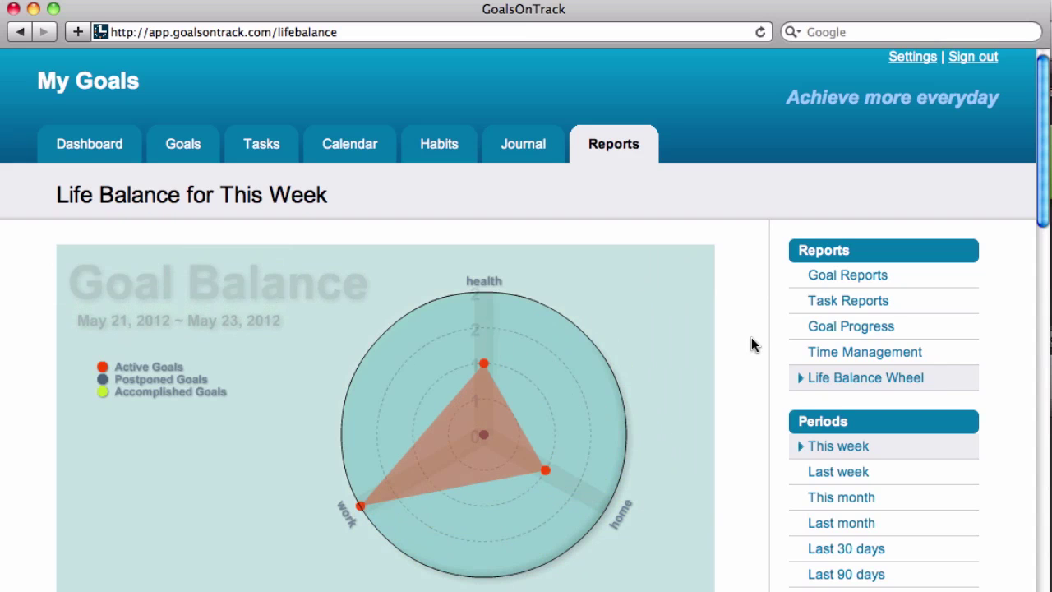
pyautogui.scroll(-3, 751, 337)
pyautogui.scroll(-10, 751, 337)
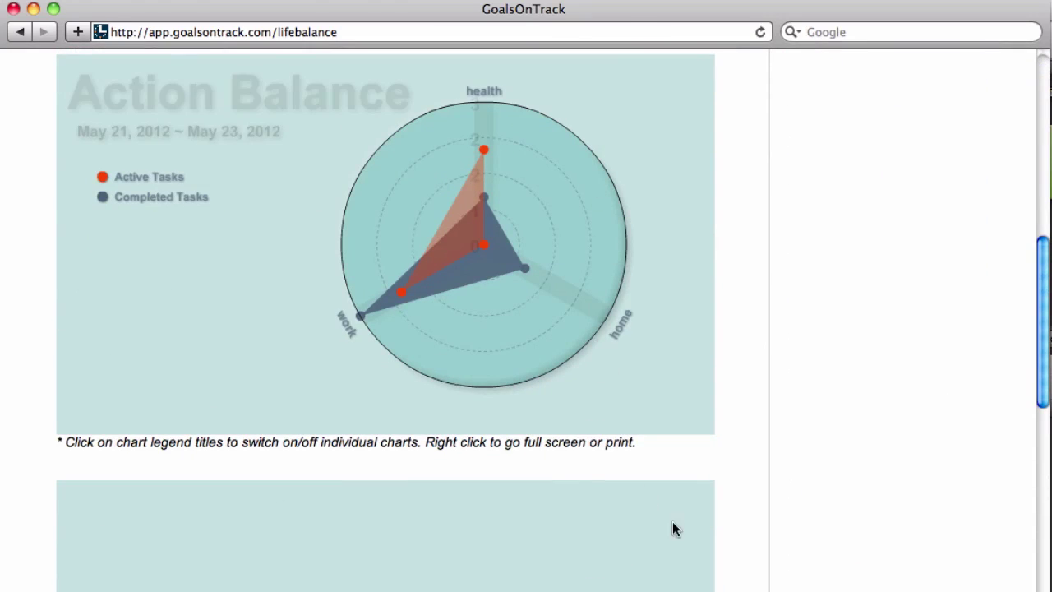
pyautogui.scroll(-15, 672, 526)
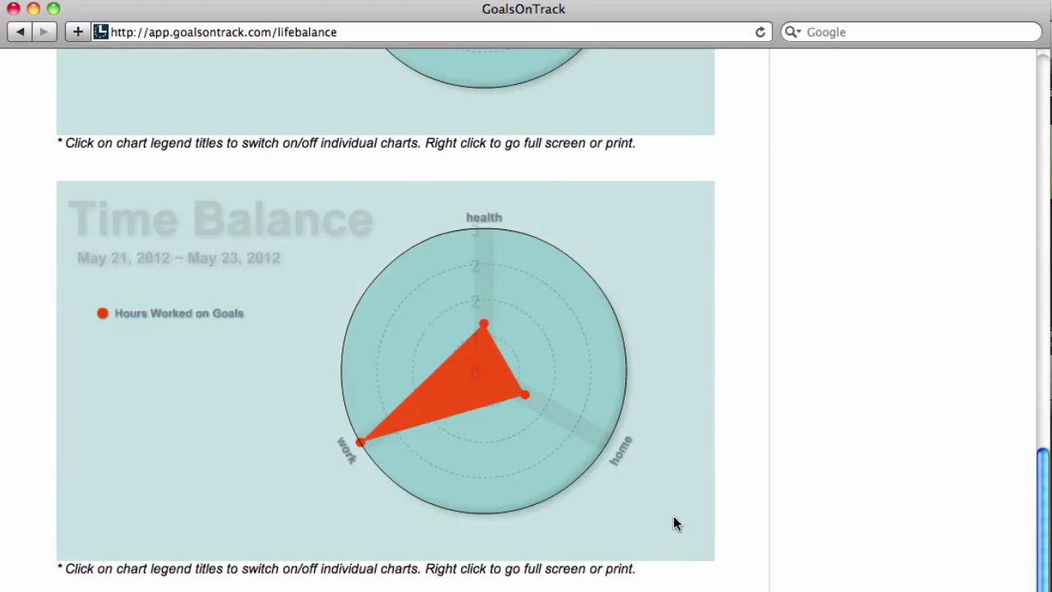
pyautogui.scroll(20, 722, 367)
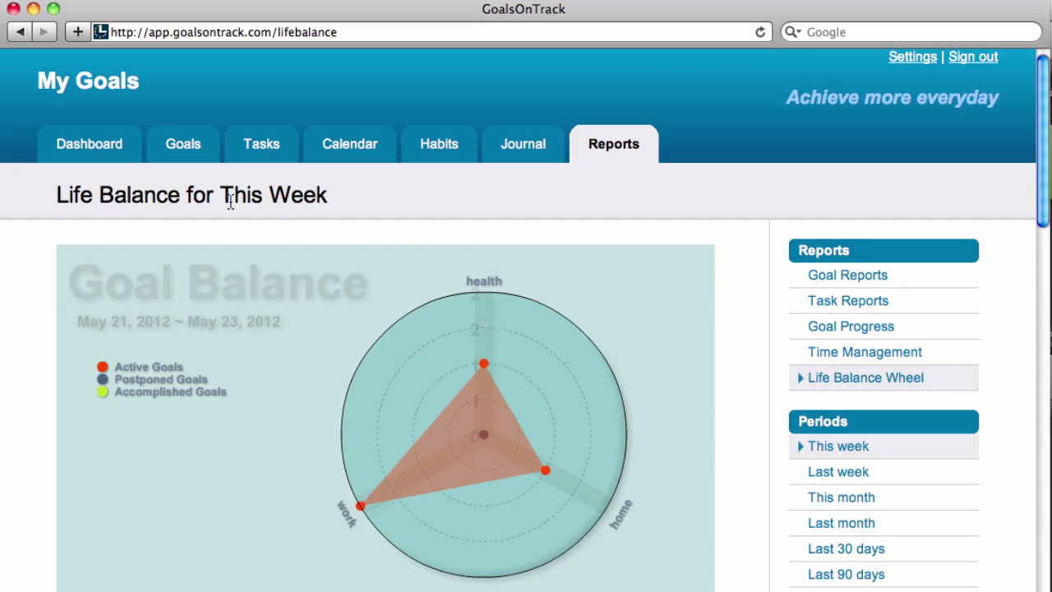
# - Return to the dashboard to view overall goal progress, and open the list of active goals
pyautogui.click(111, 146)
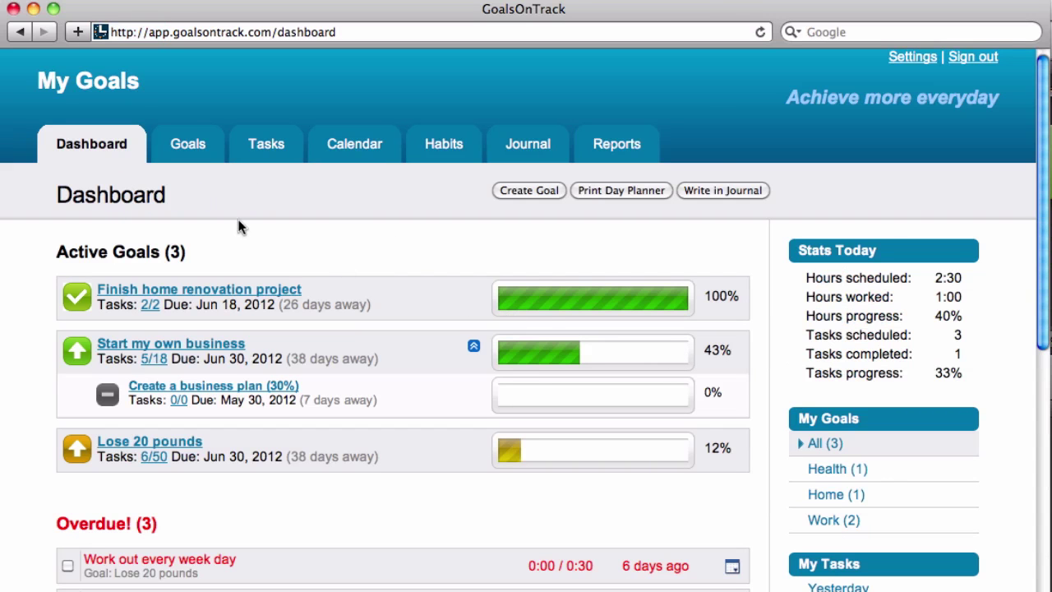
pyautogui.click(200, 156)
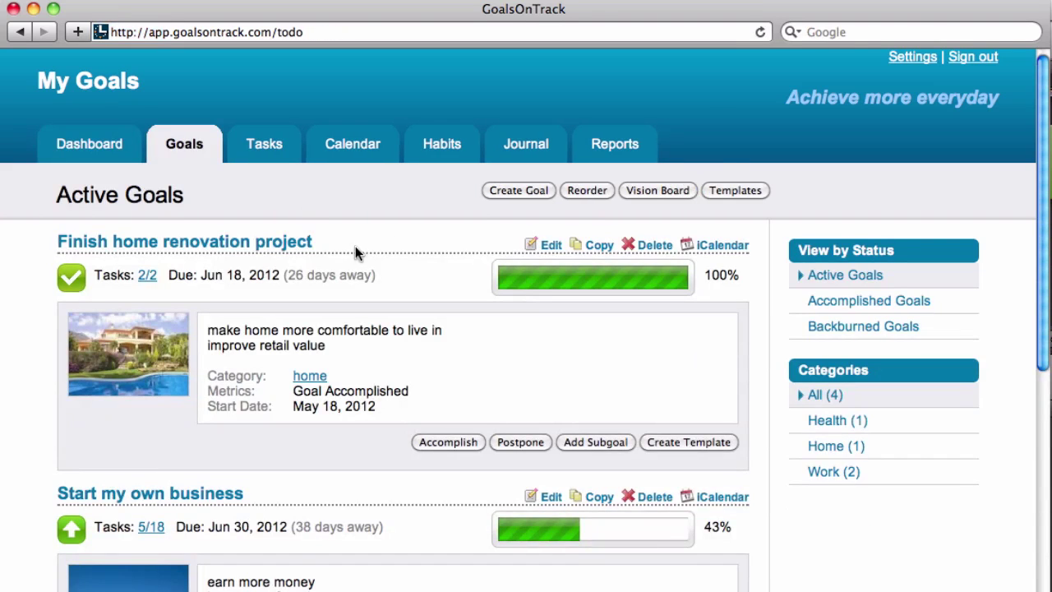
# - Review the details, subgoals and progress of the active goals, from the home renovation project to "Lose 20 pounds"
pyautogui.scroll(-8, 384, 322)
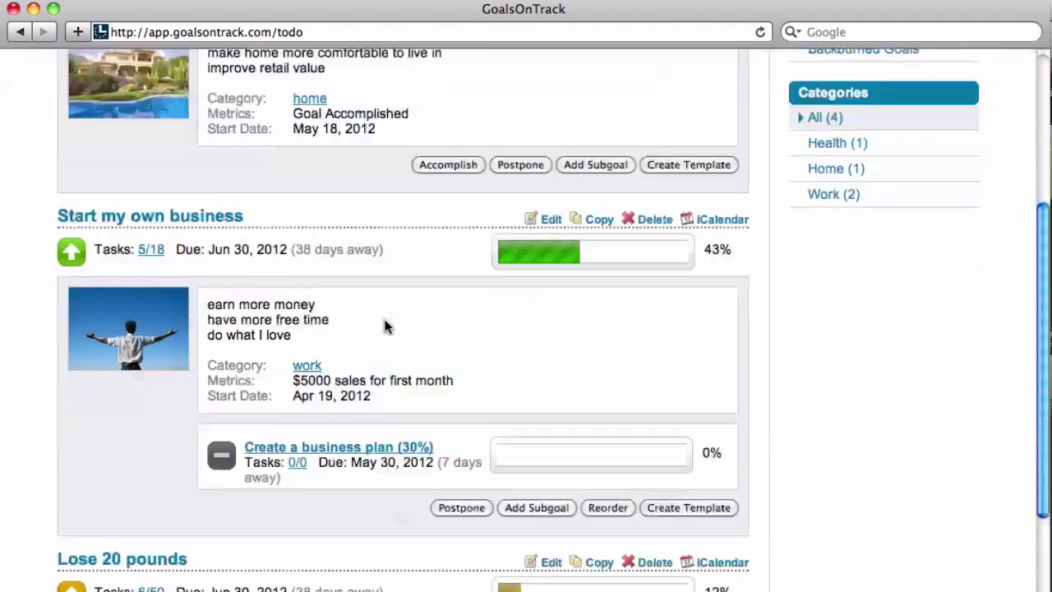
pyautogui.scroll(-3, 385, 319)
pyautogui.scroll(5, 385, 319)
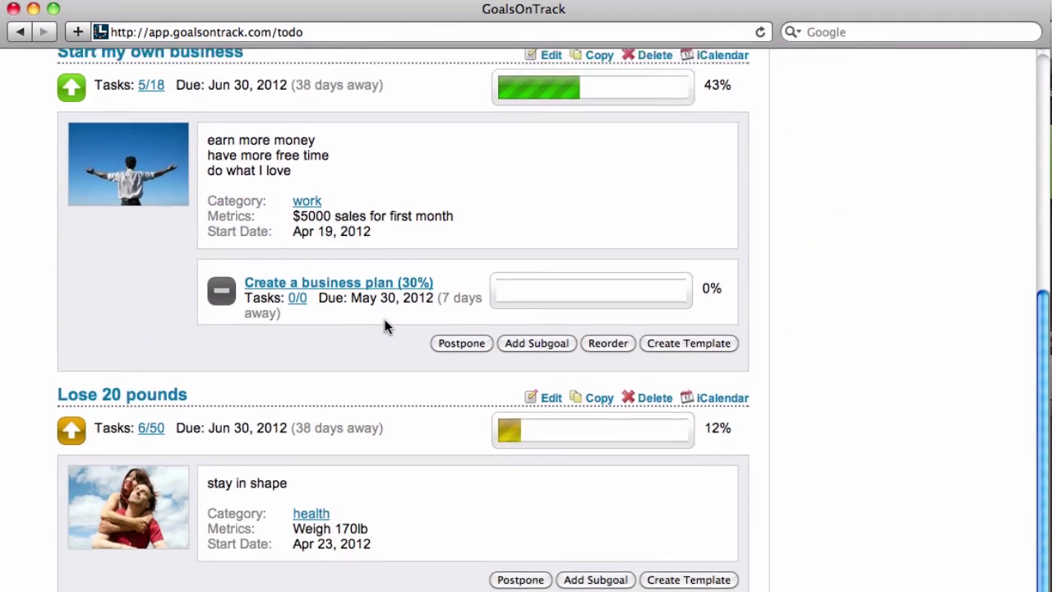
pyautogui.scroll(7, 385, 325)
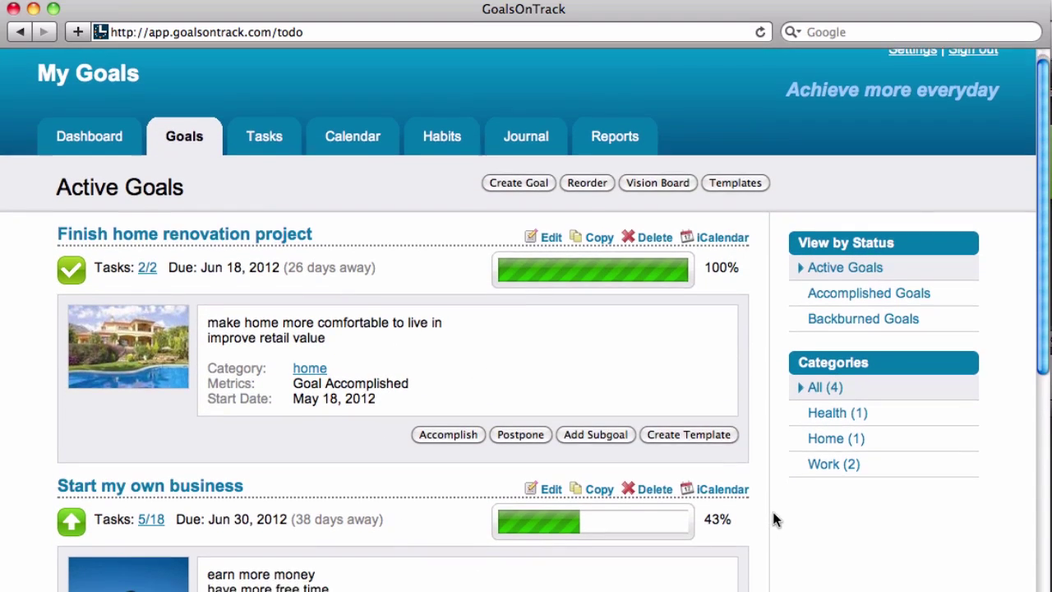
pyautogui.scroll(-1, 771, 509)
pyautogui.scroll(1, 772, 460)
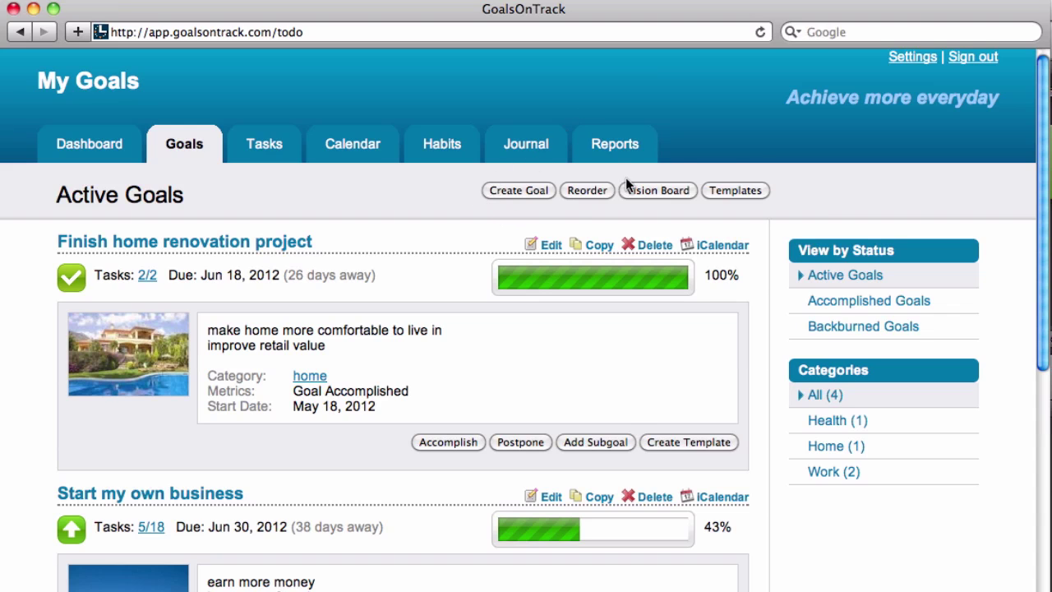
# - Sign out of the account and open the Documentation page with the user manual in the website's help section
pyautogui.click(967, 59)
pyautogui.moveTo(720, 95)
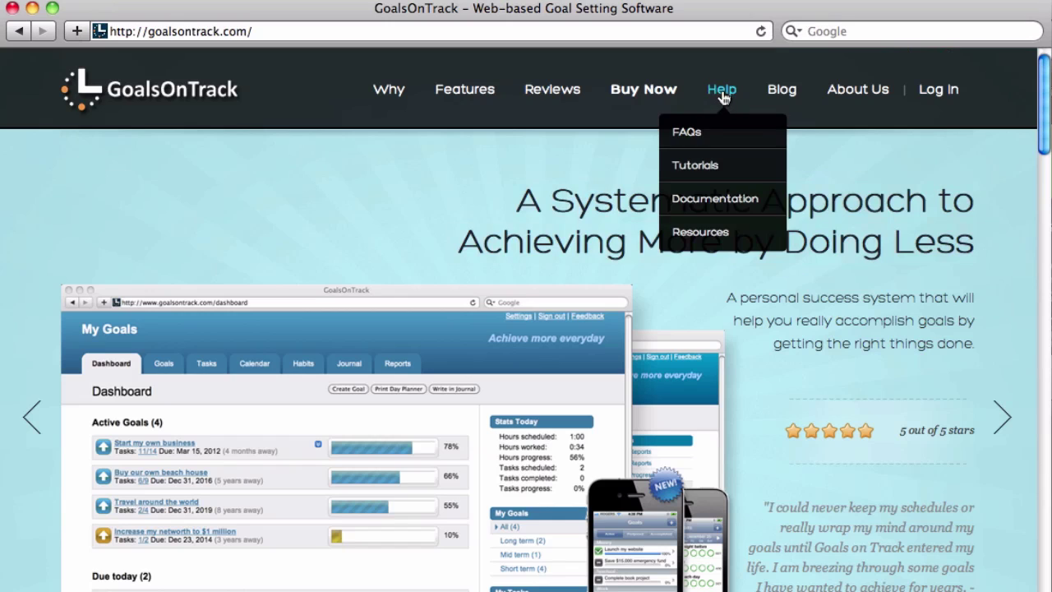
pyautogui.click(694, 197)
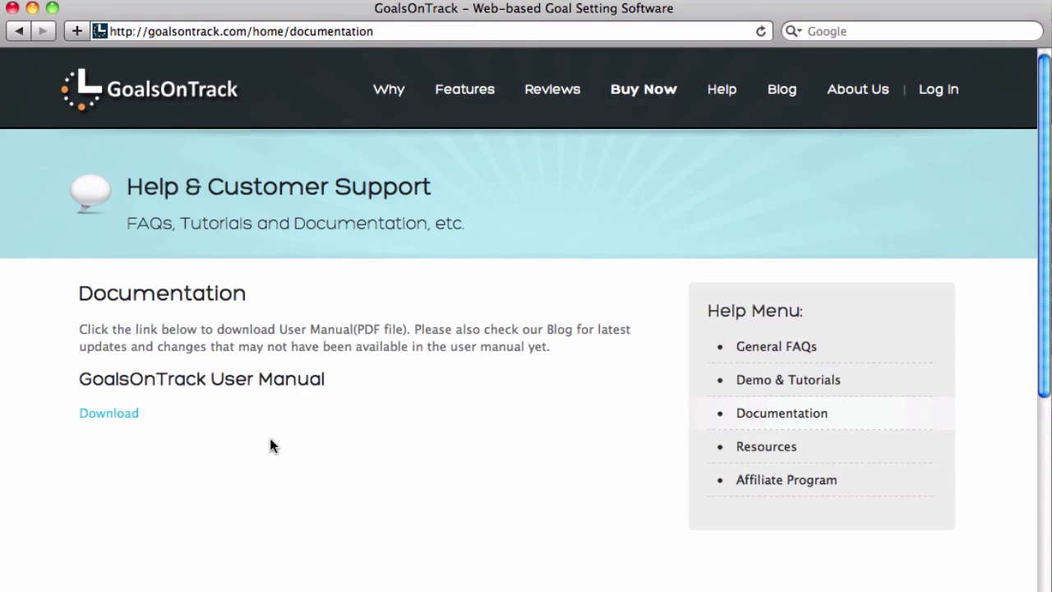
# - Open the Demo & Tutorials help page and look through its demo tours and how-to tutorials
pyautogui.click(754, 382)
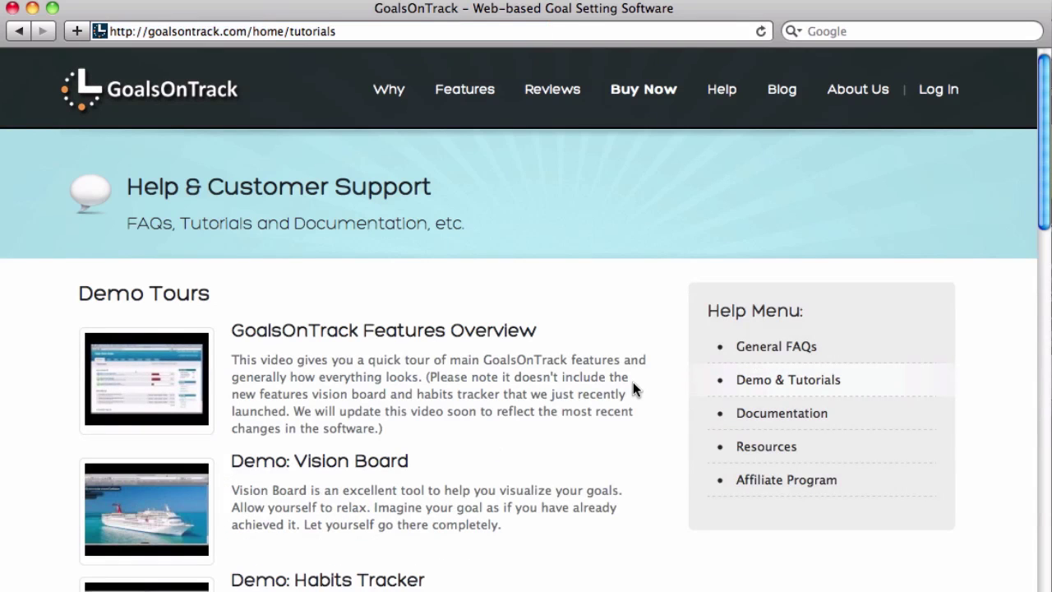
pyautogui.scroll(-5, 633, 386)
pyautogui.scroll(-5, 633, 391)
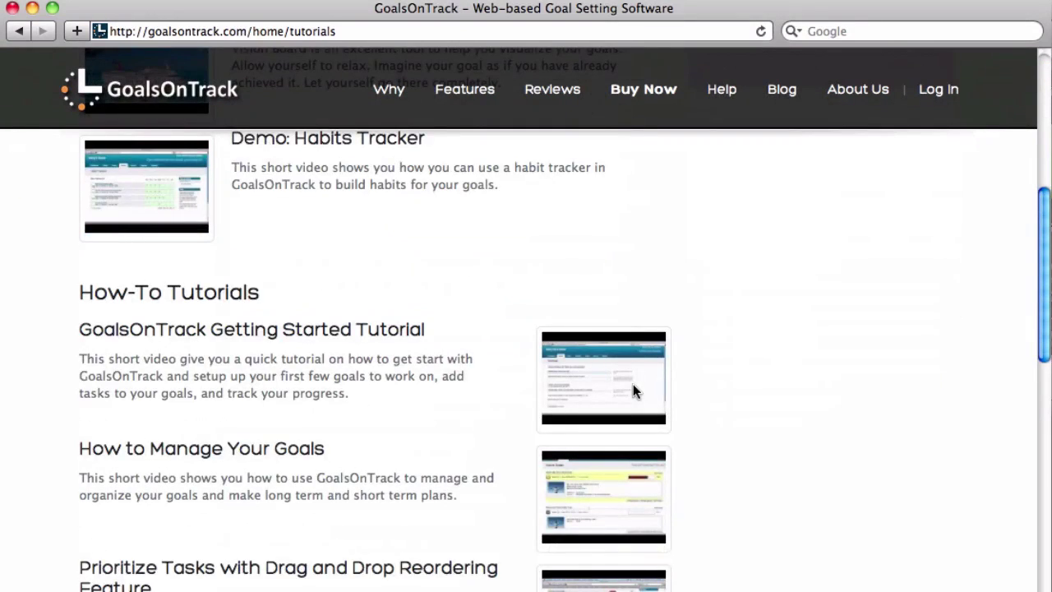